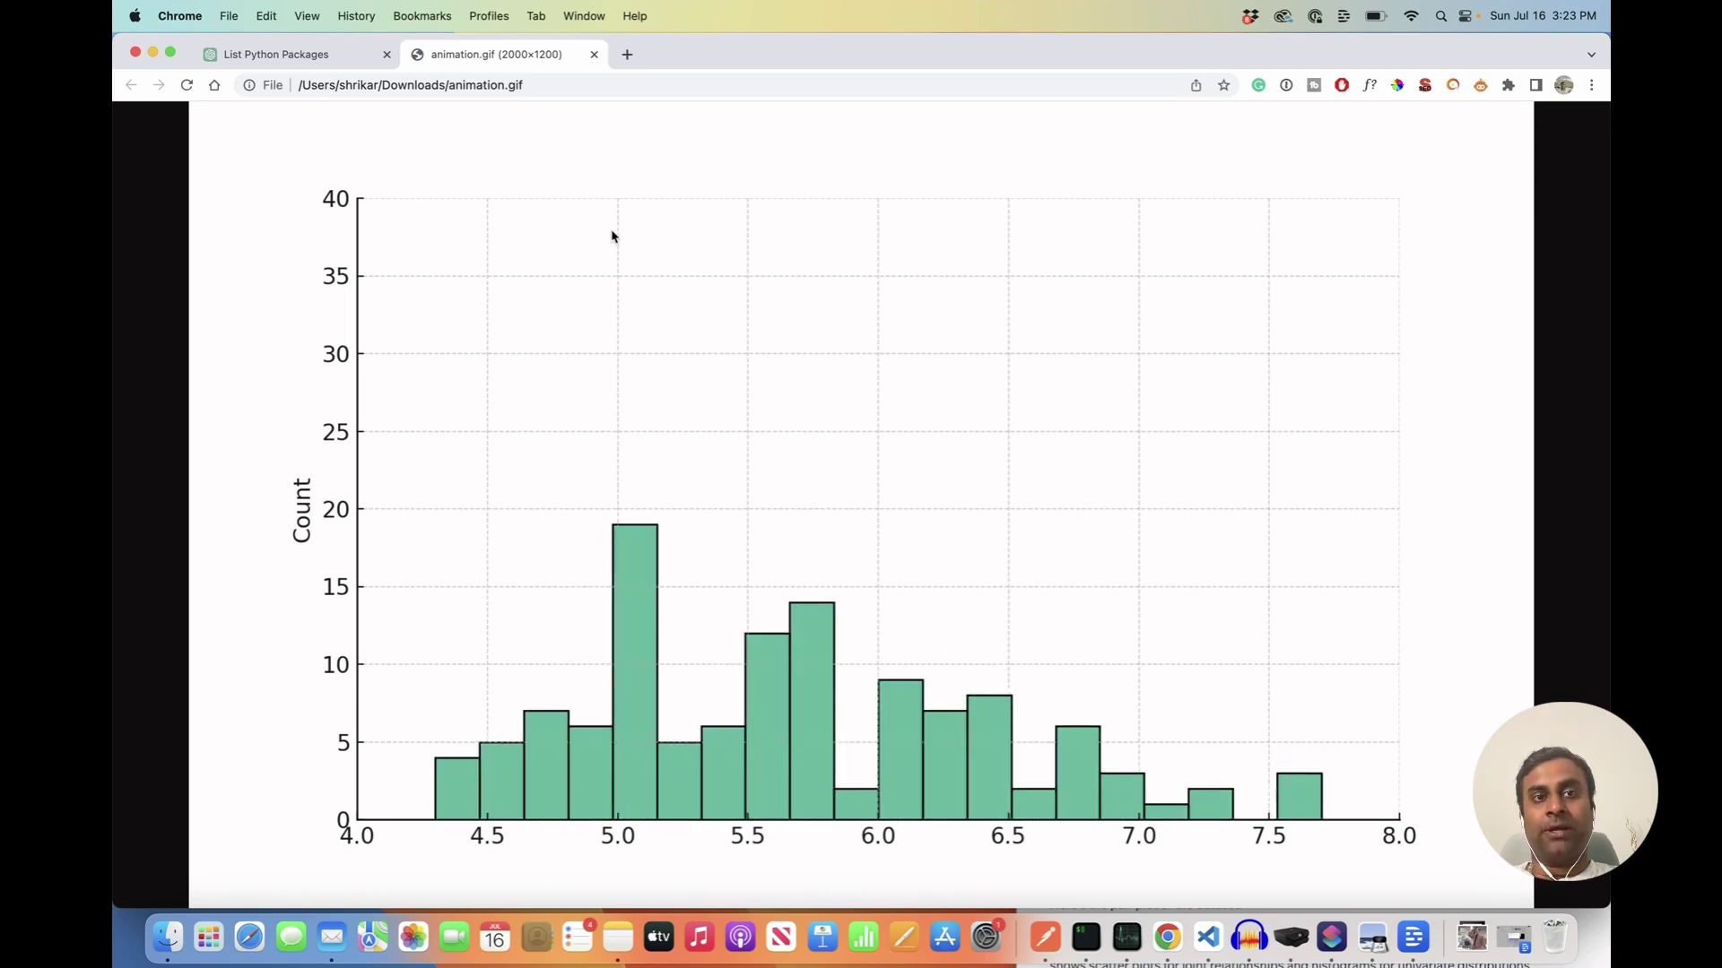
Step: Switch to Preview to view the sample charts and reposition the Exploratory Data Analysis screenshot window
key("super+Tab")
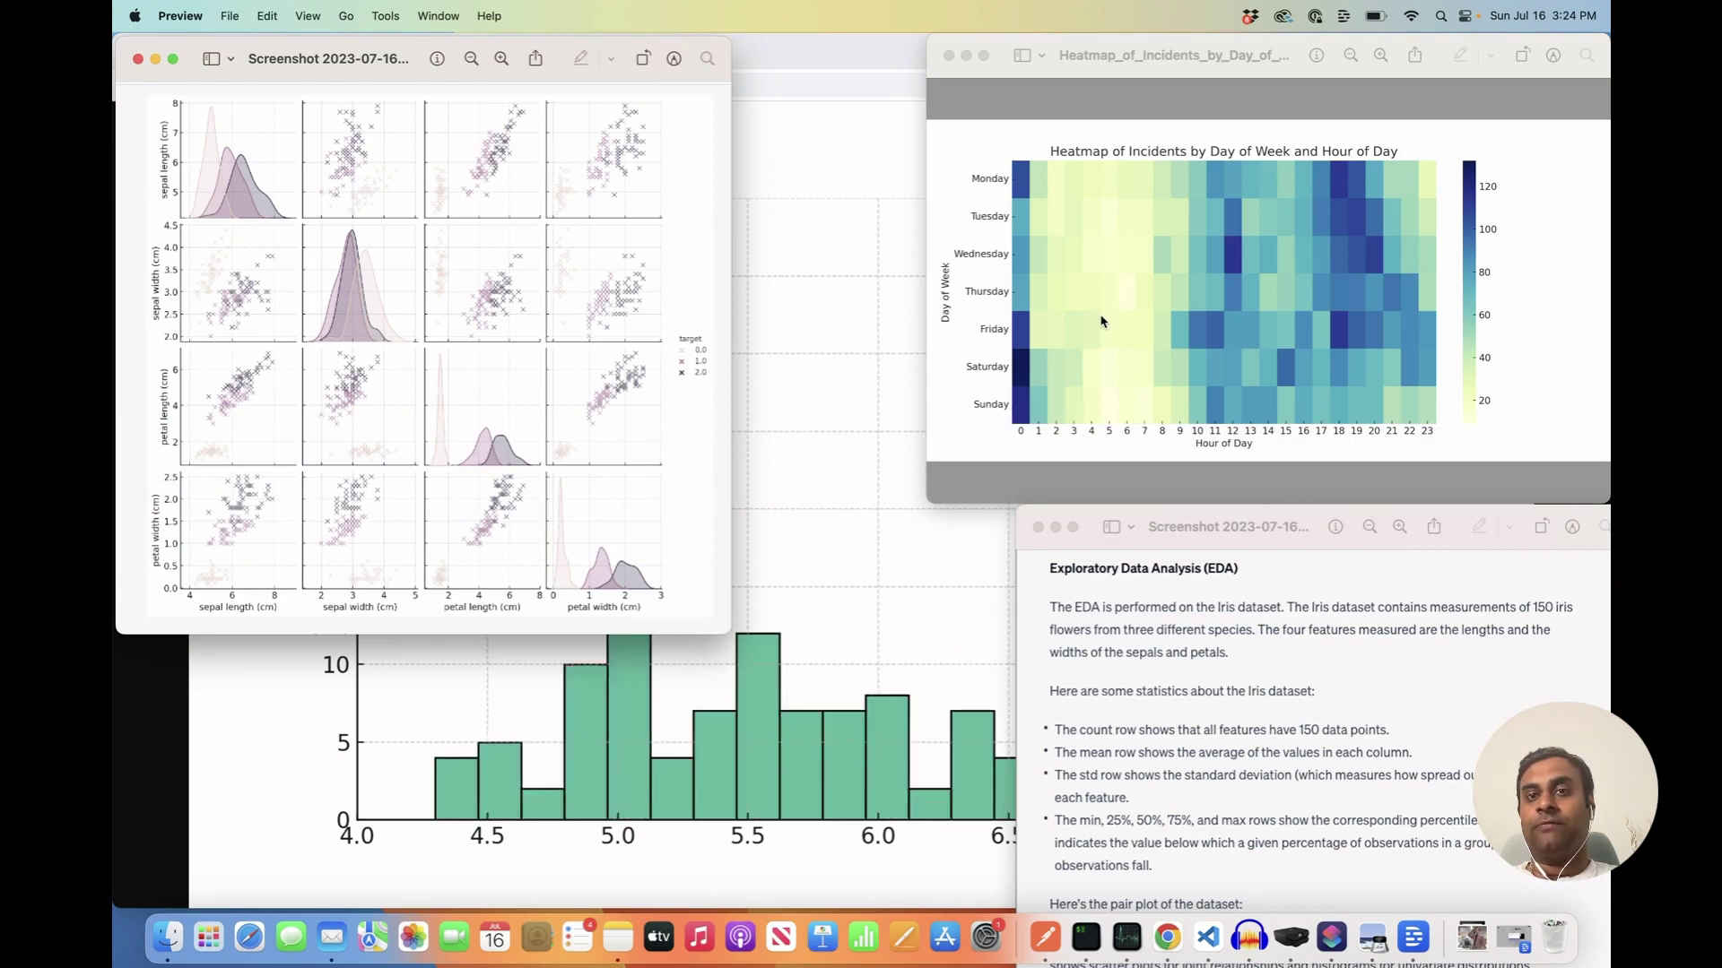
left_click_drag(1176, 524, 1017, 127)
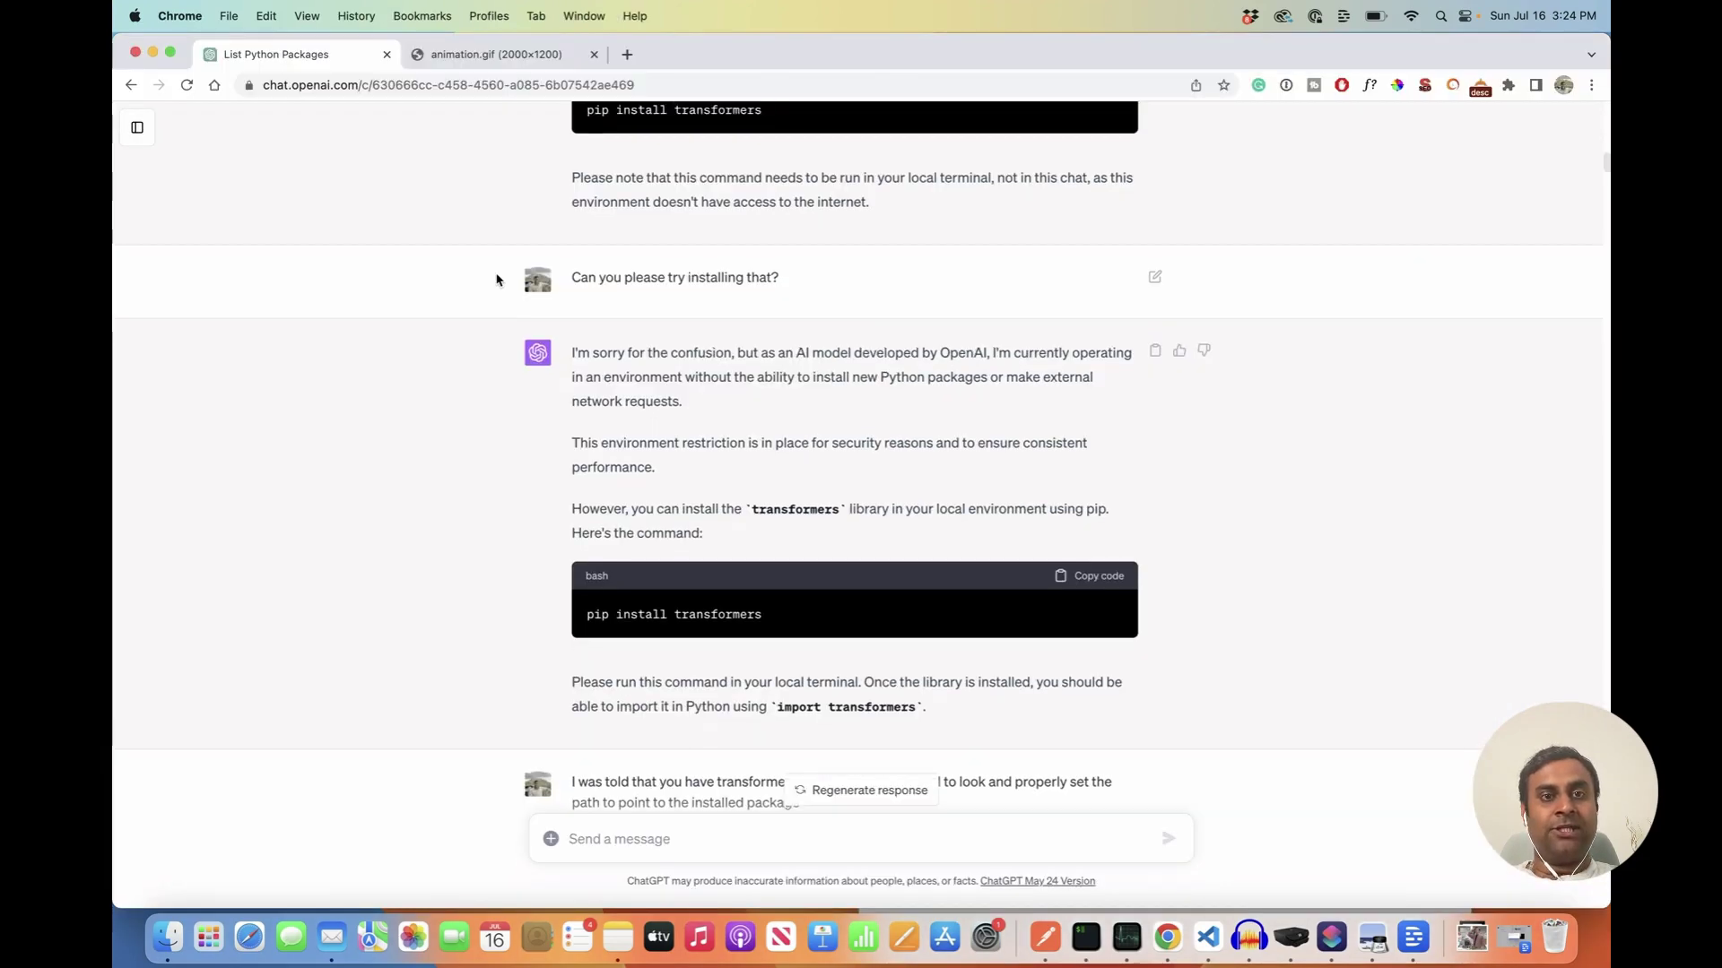
Step: In the "List Python Packages" ChatGPT conversation in Chrome, review the exchanges about checking the installed xgboost and transformers versions
scroll(496, 280, "up", 3)
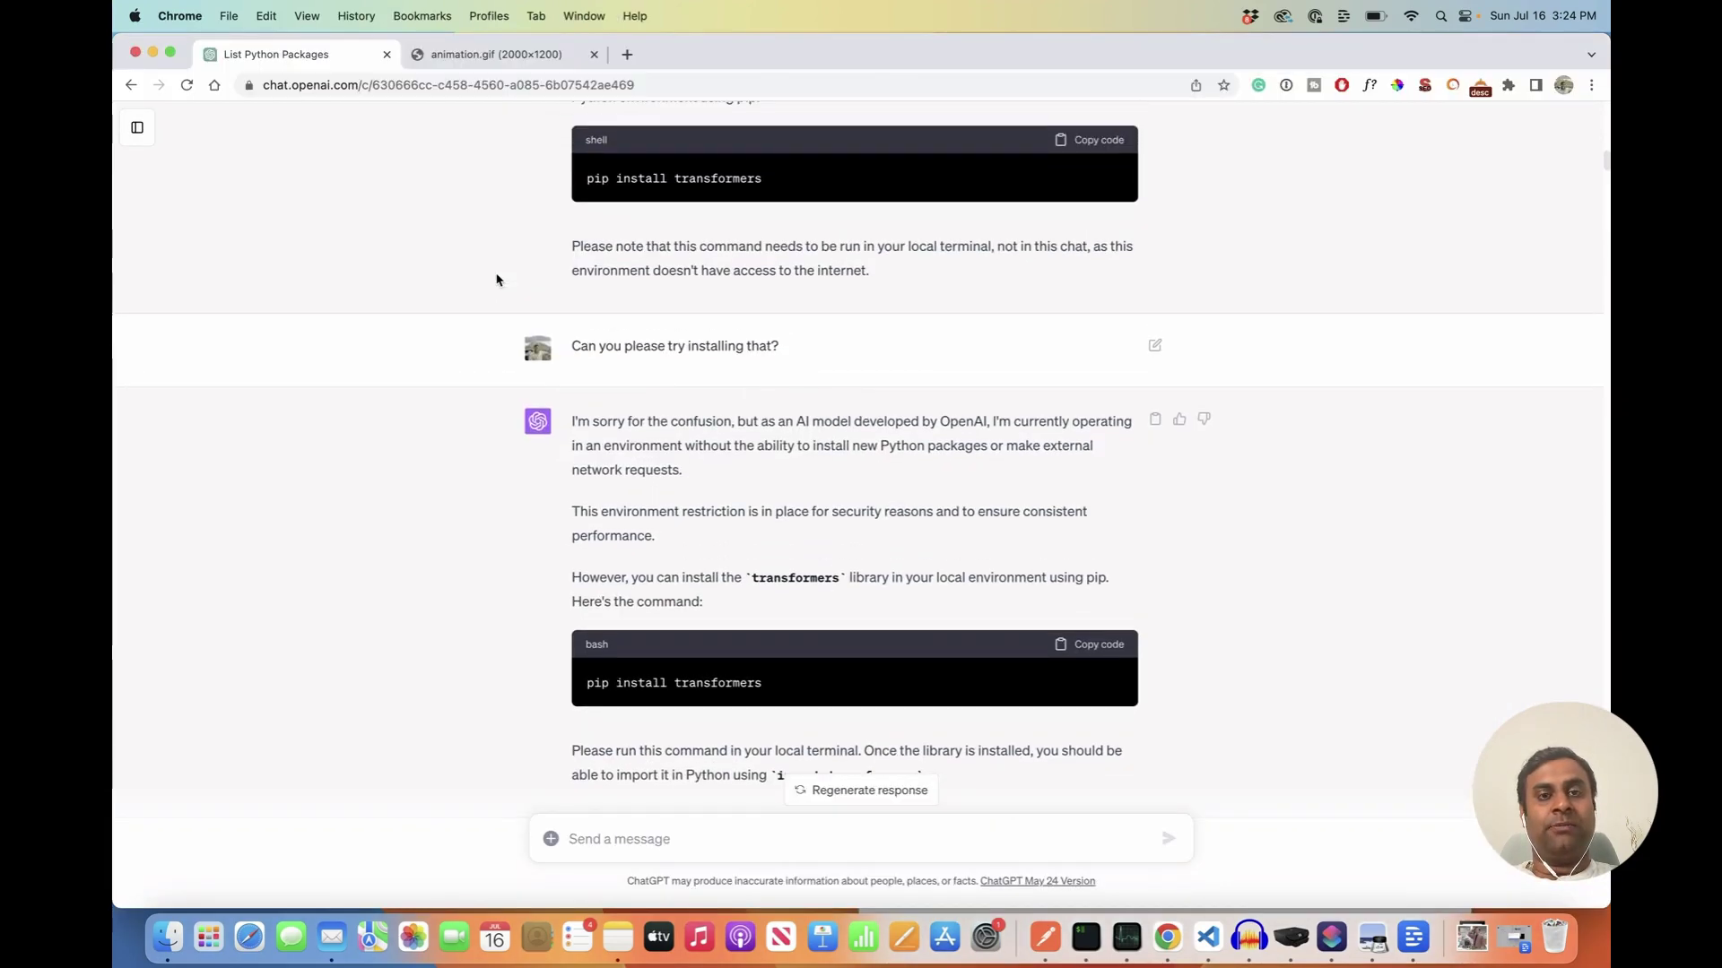
scroll(496, 280, "up", 10)
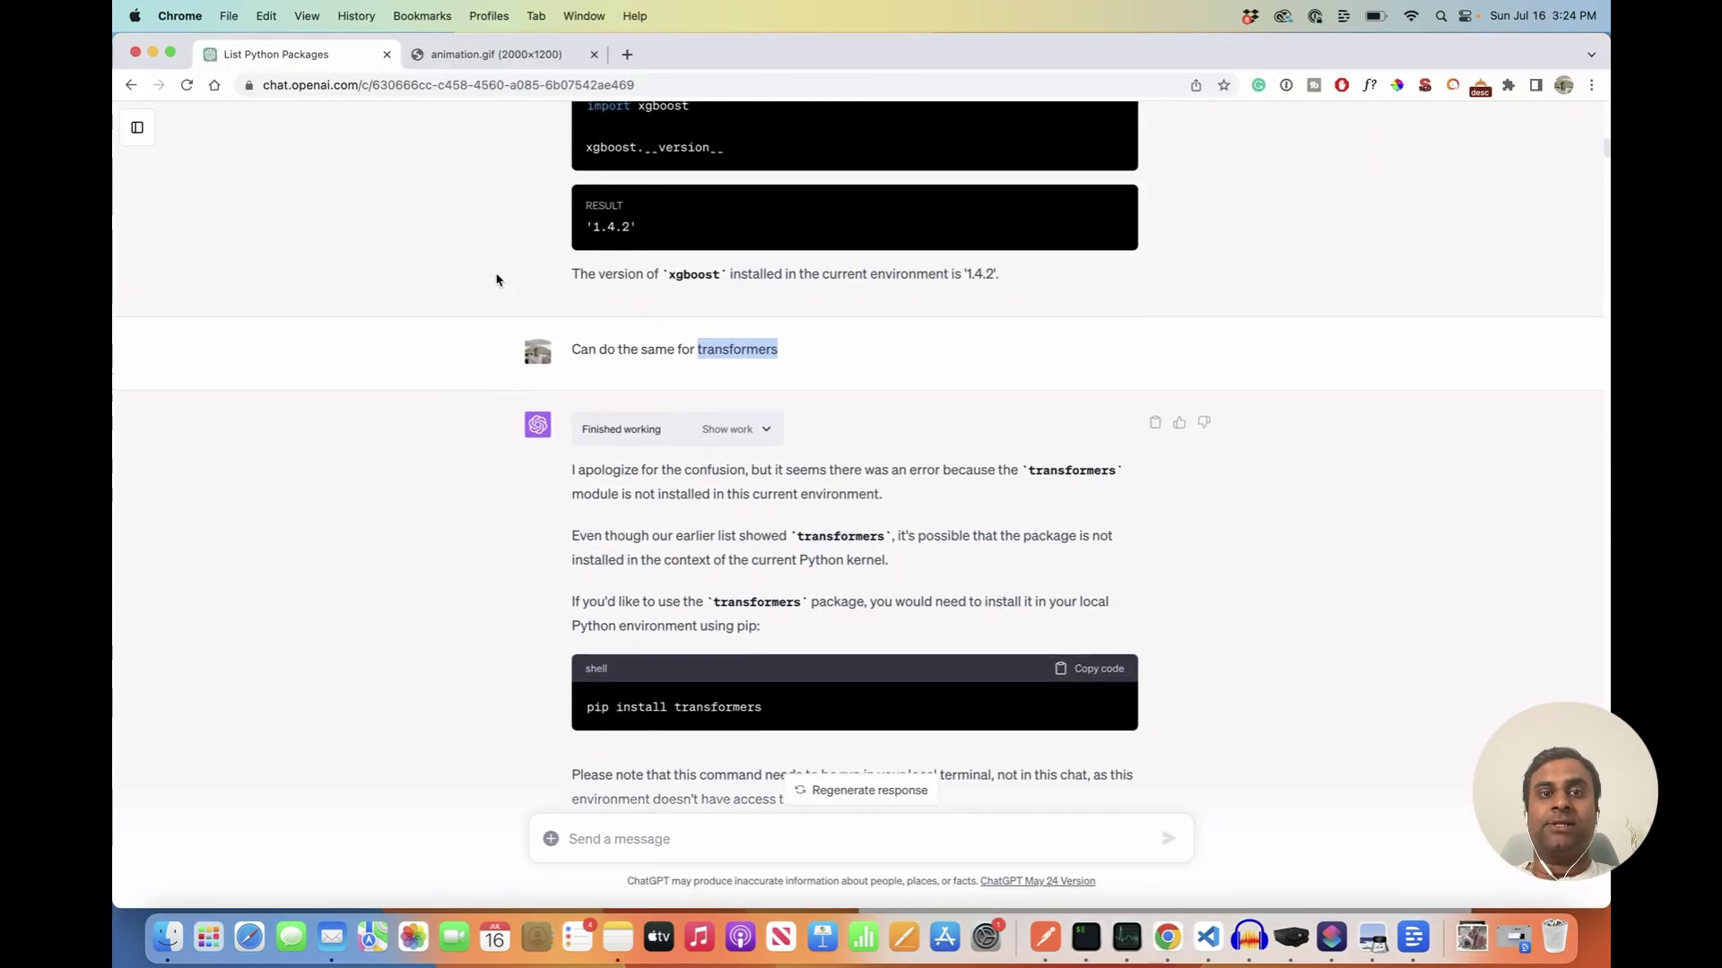
scroll(496, 279, "down", 1)
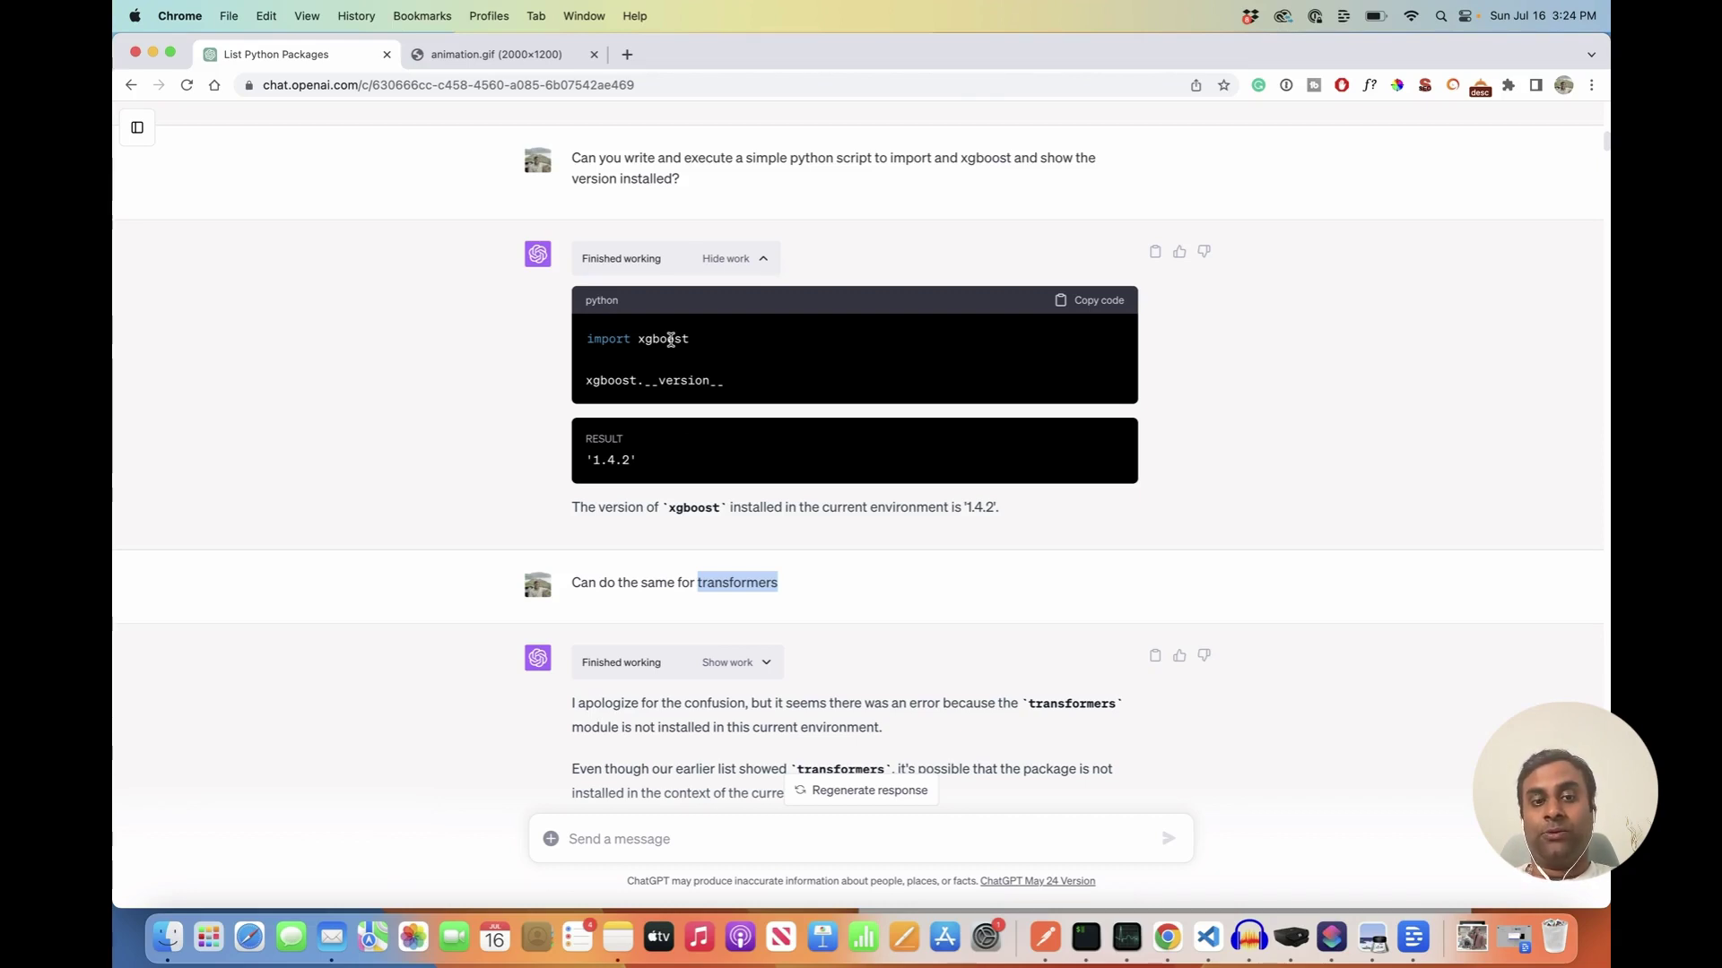
scroll(670, 340, "down", 4)
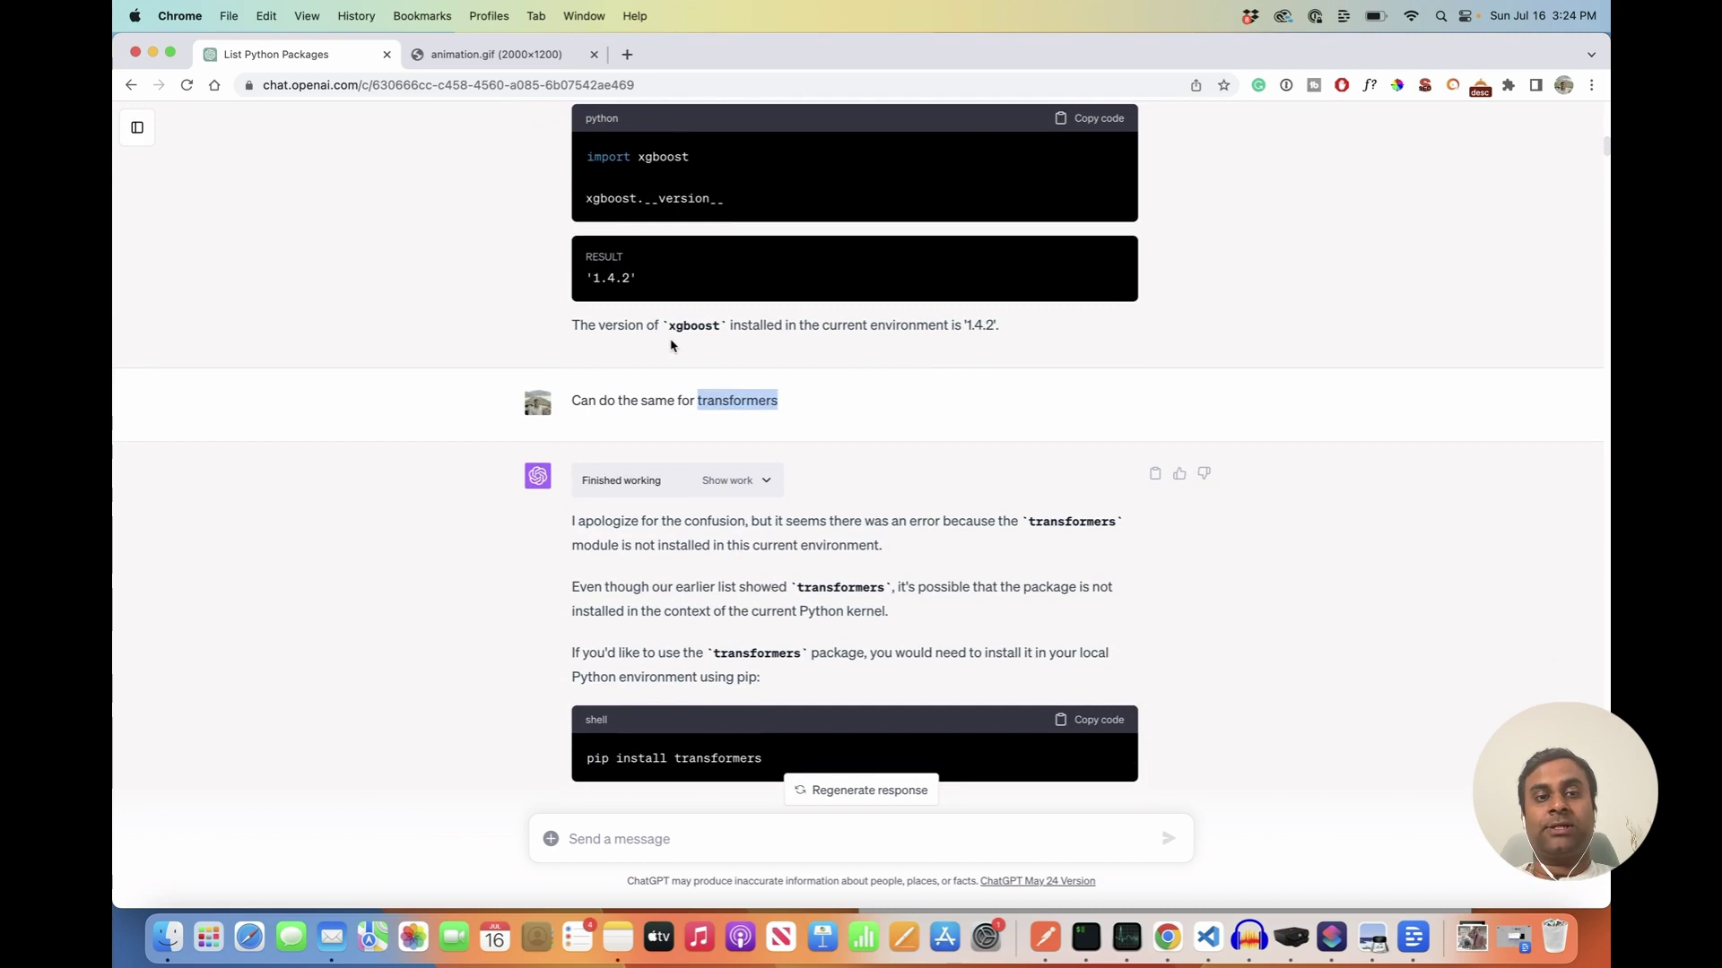
scroll(671, 345, "down", 2)
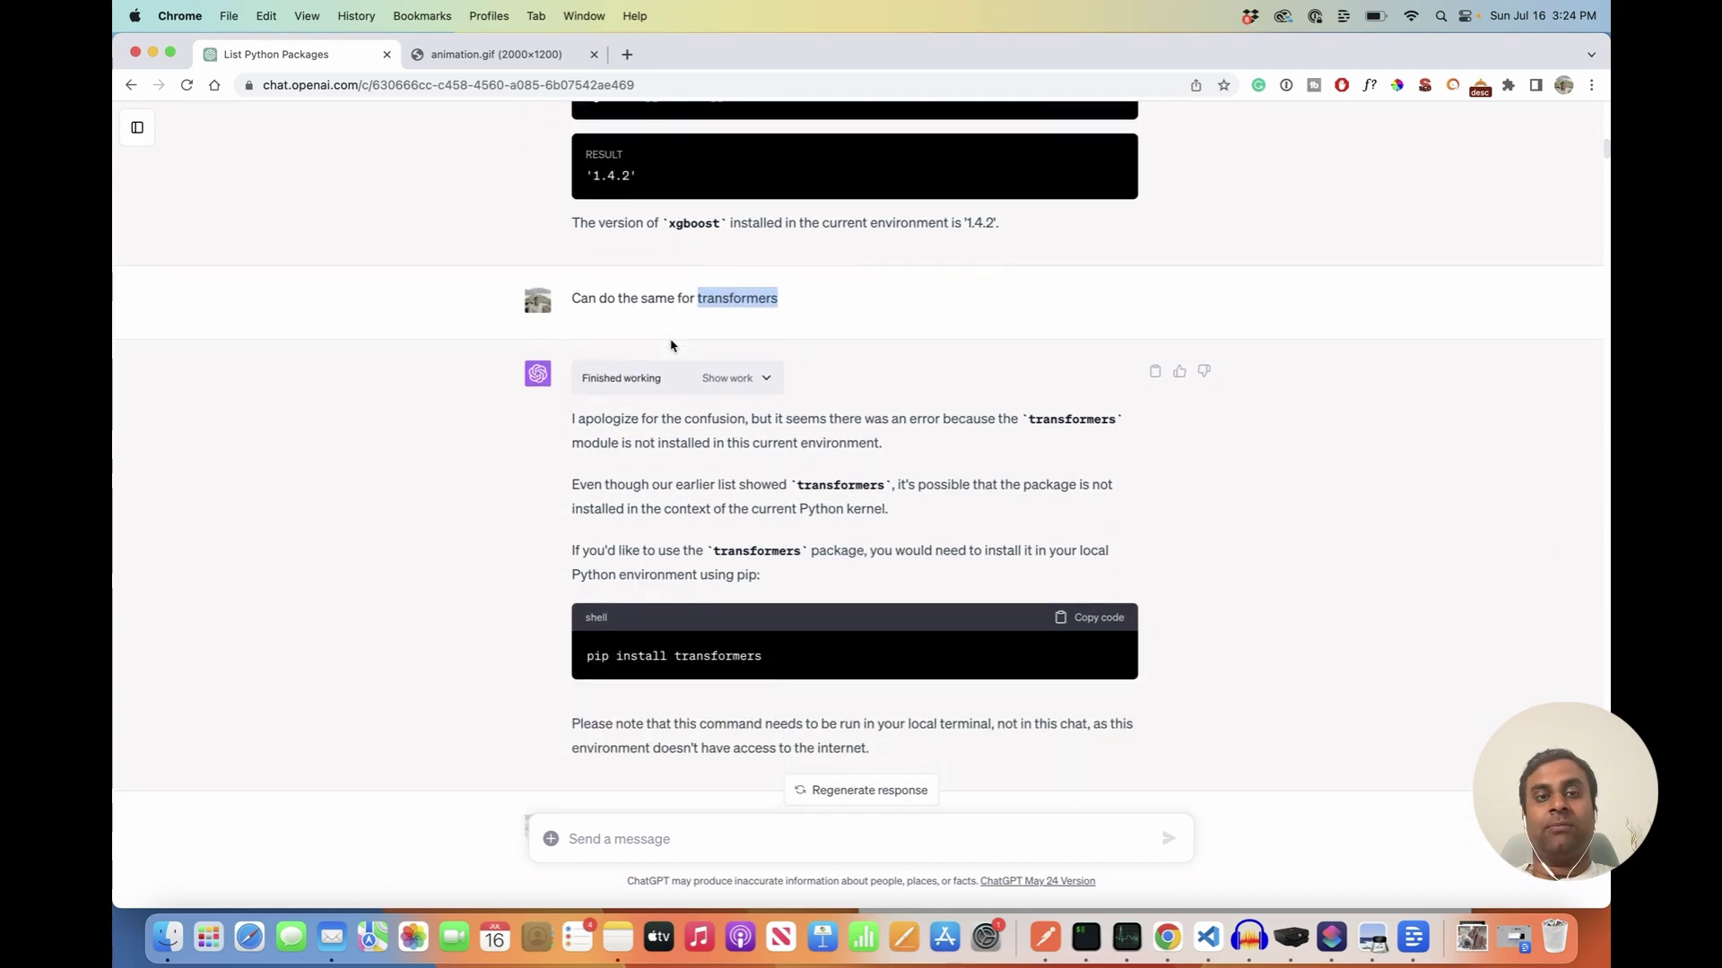
scroll(738, 323, "down", 1)
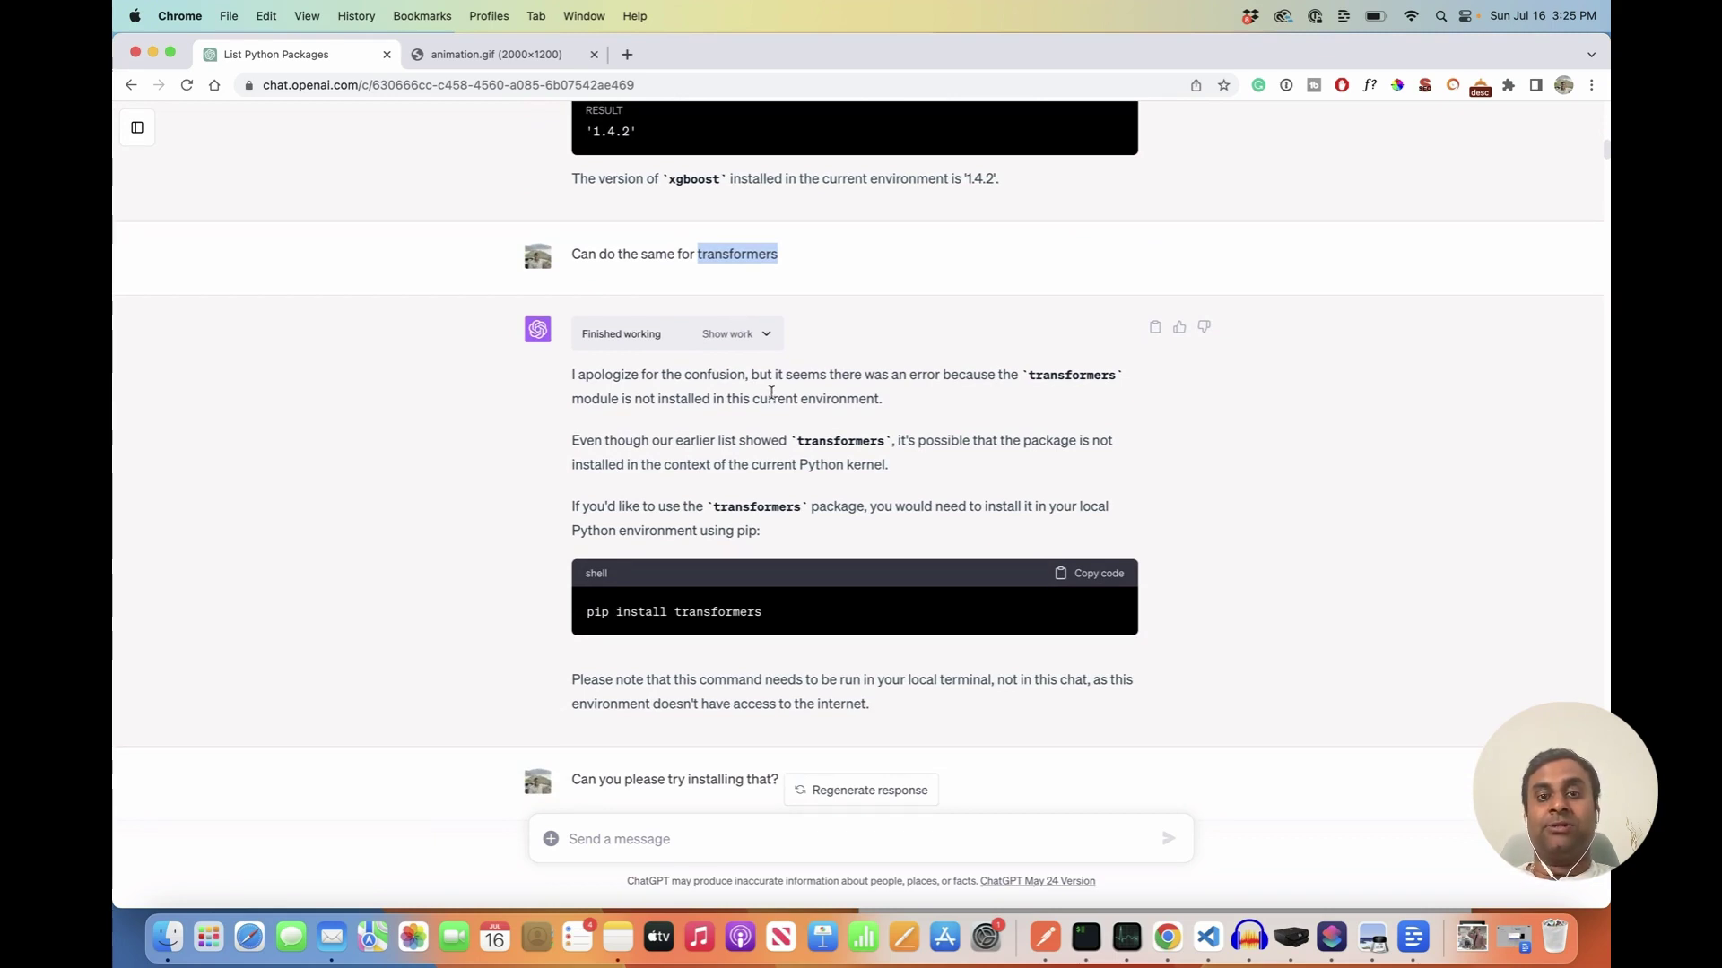
scroll(771, 393, "down", 1)
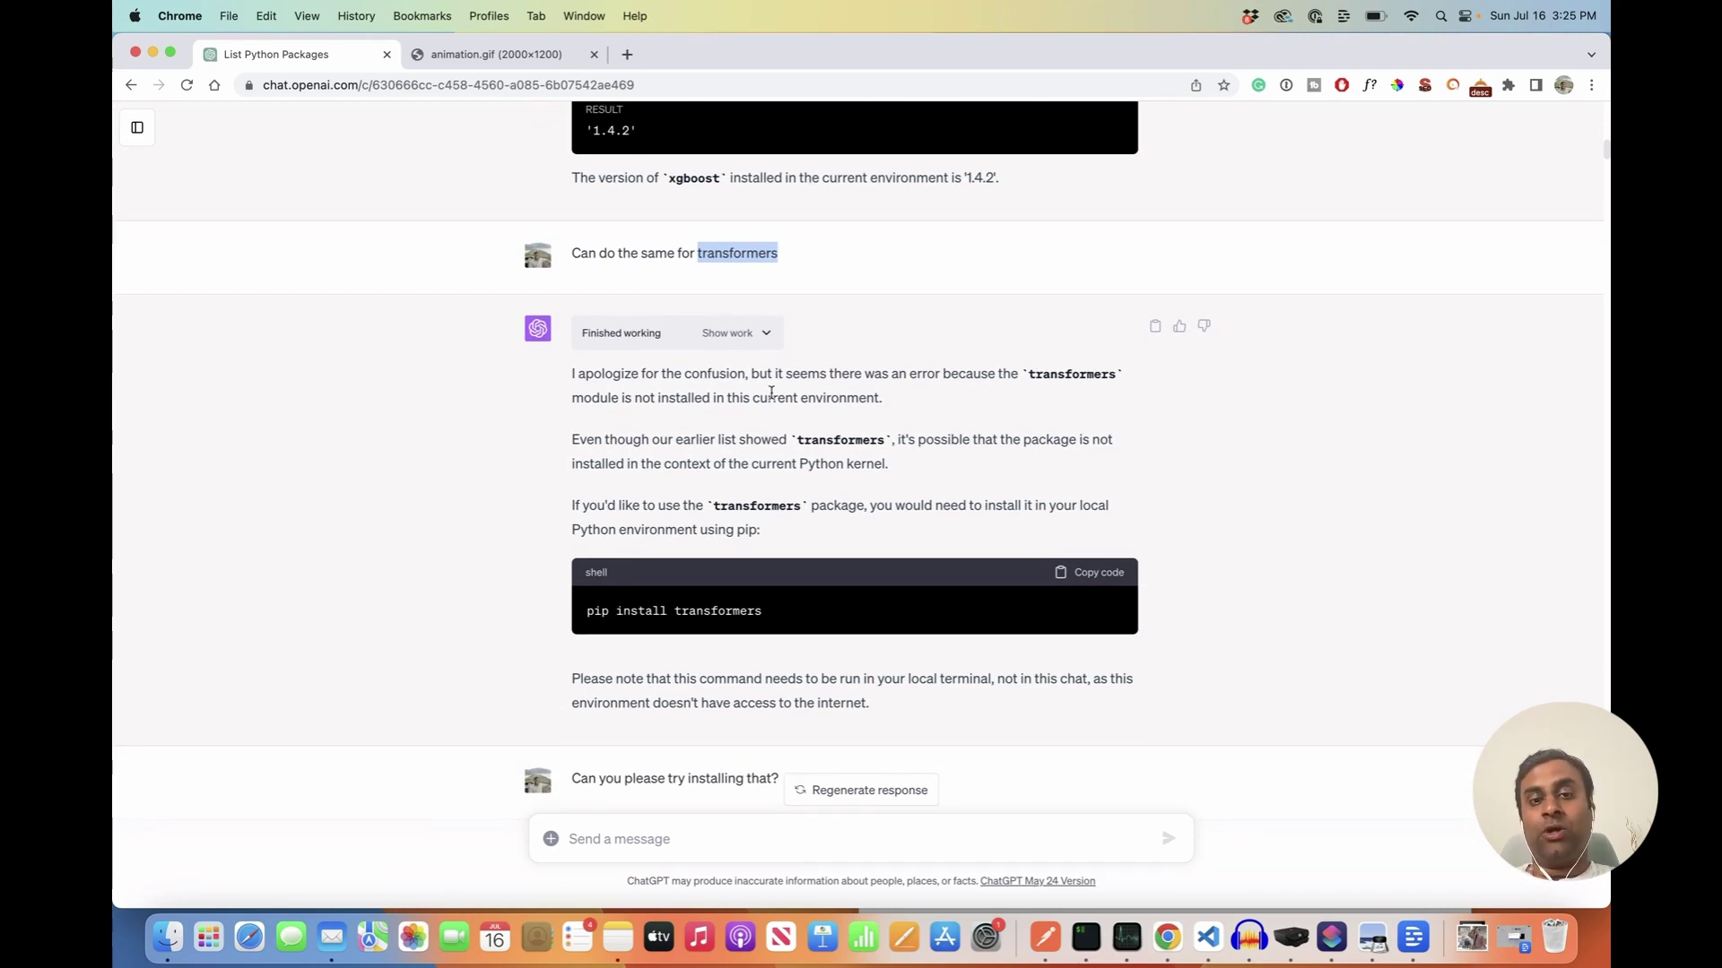
scroll(772, 393, "down", 7)
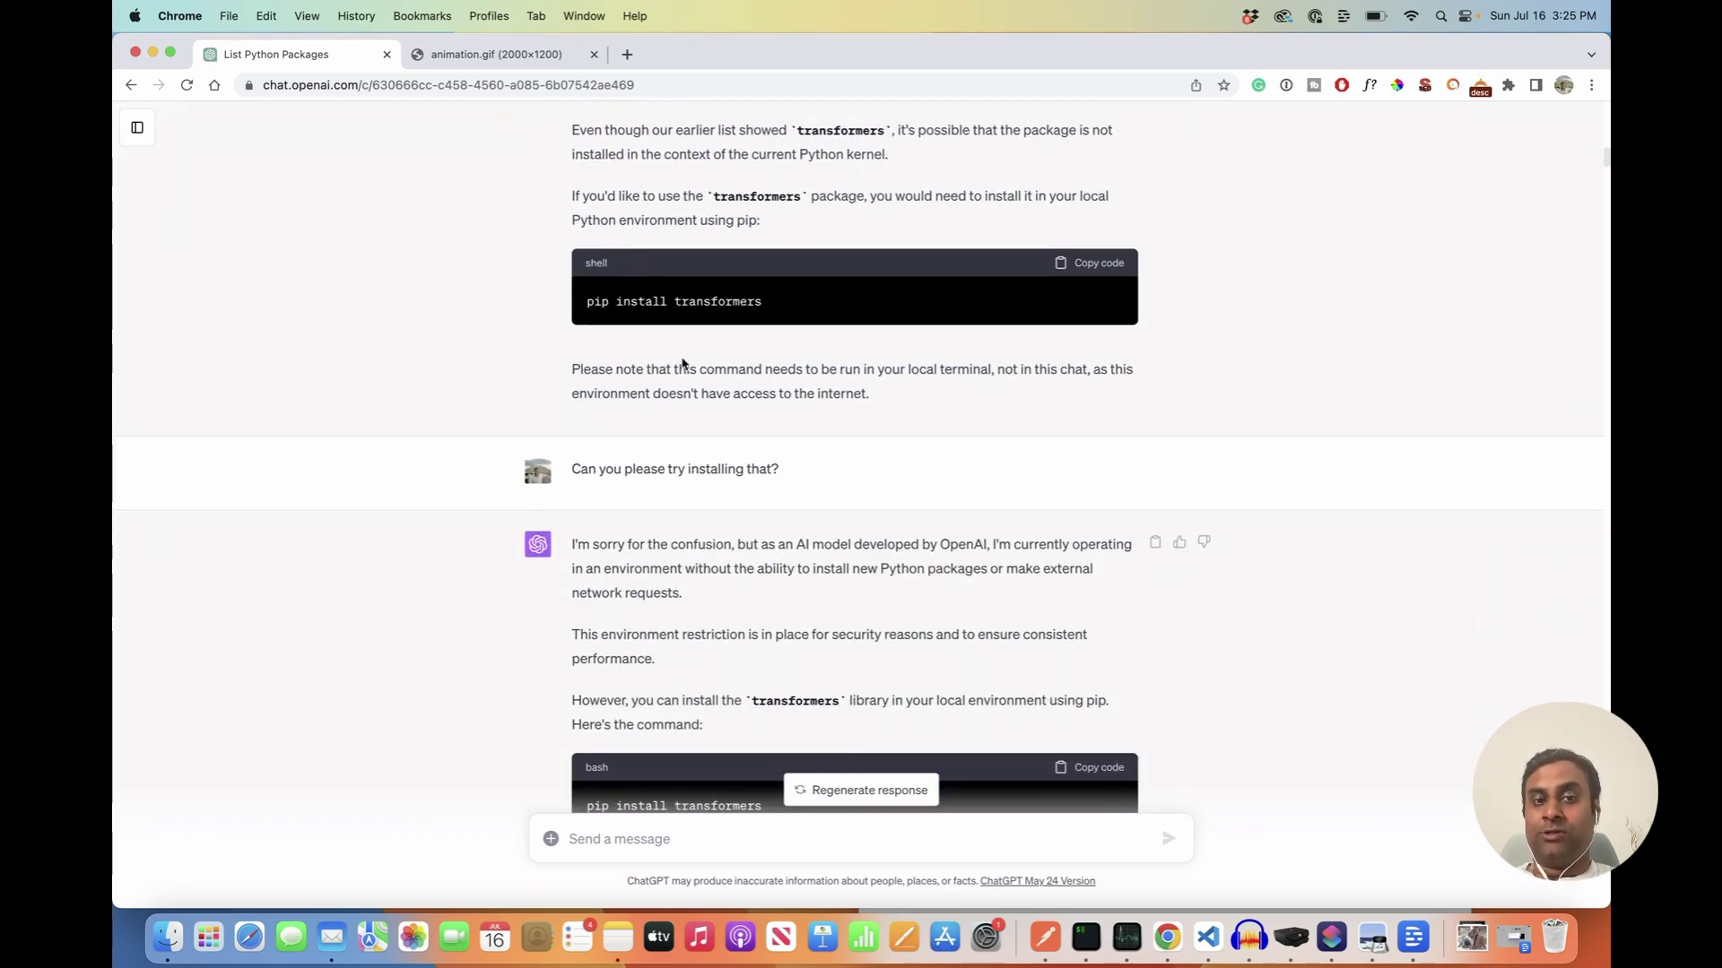
Step: Highlight the note about running the pip command locally and read the reply to the request to install transformers
left_click_drag(573, 369, 831, 415)
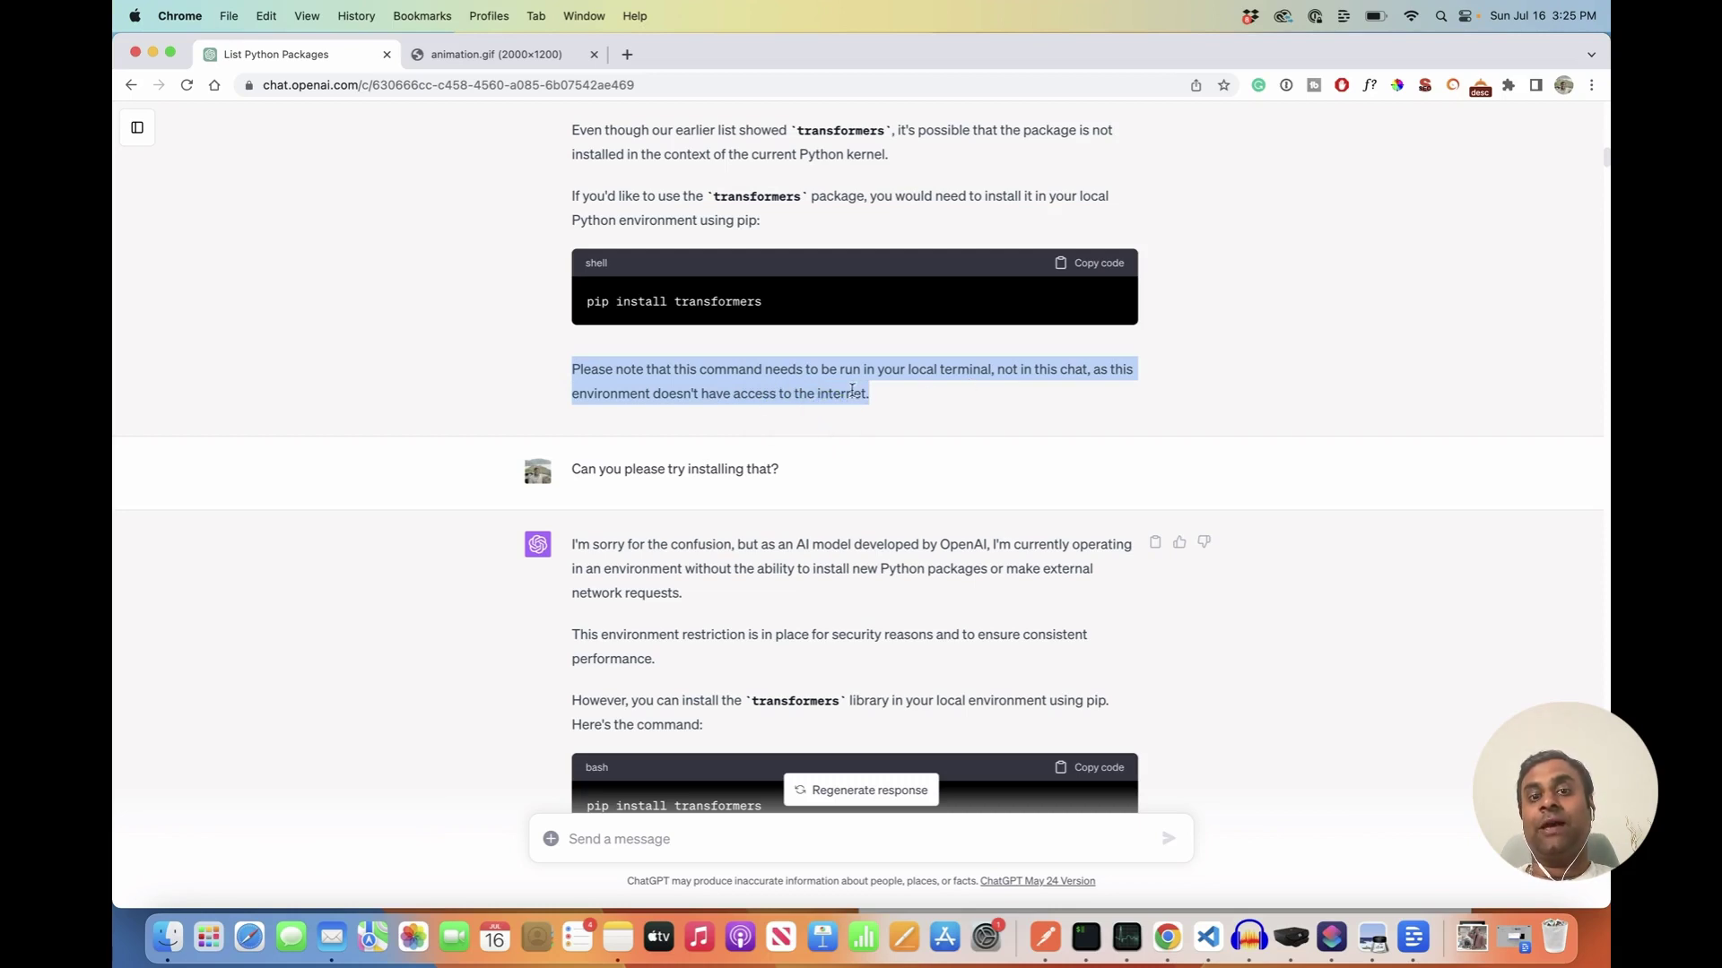
scroll(868, 391, "down", 3)
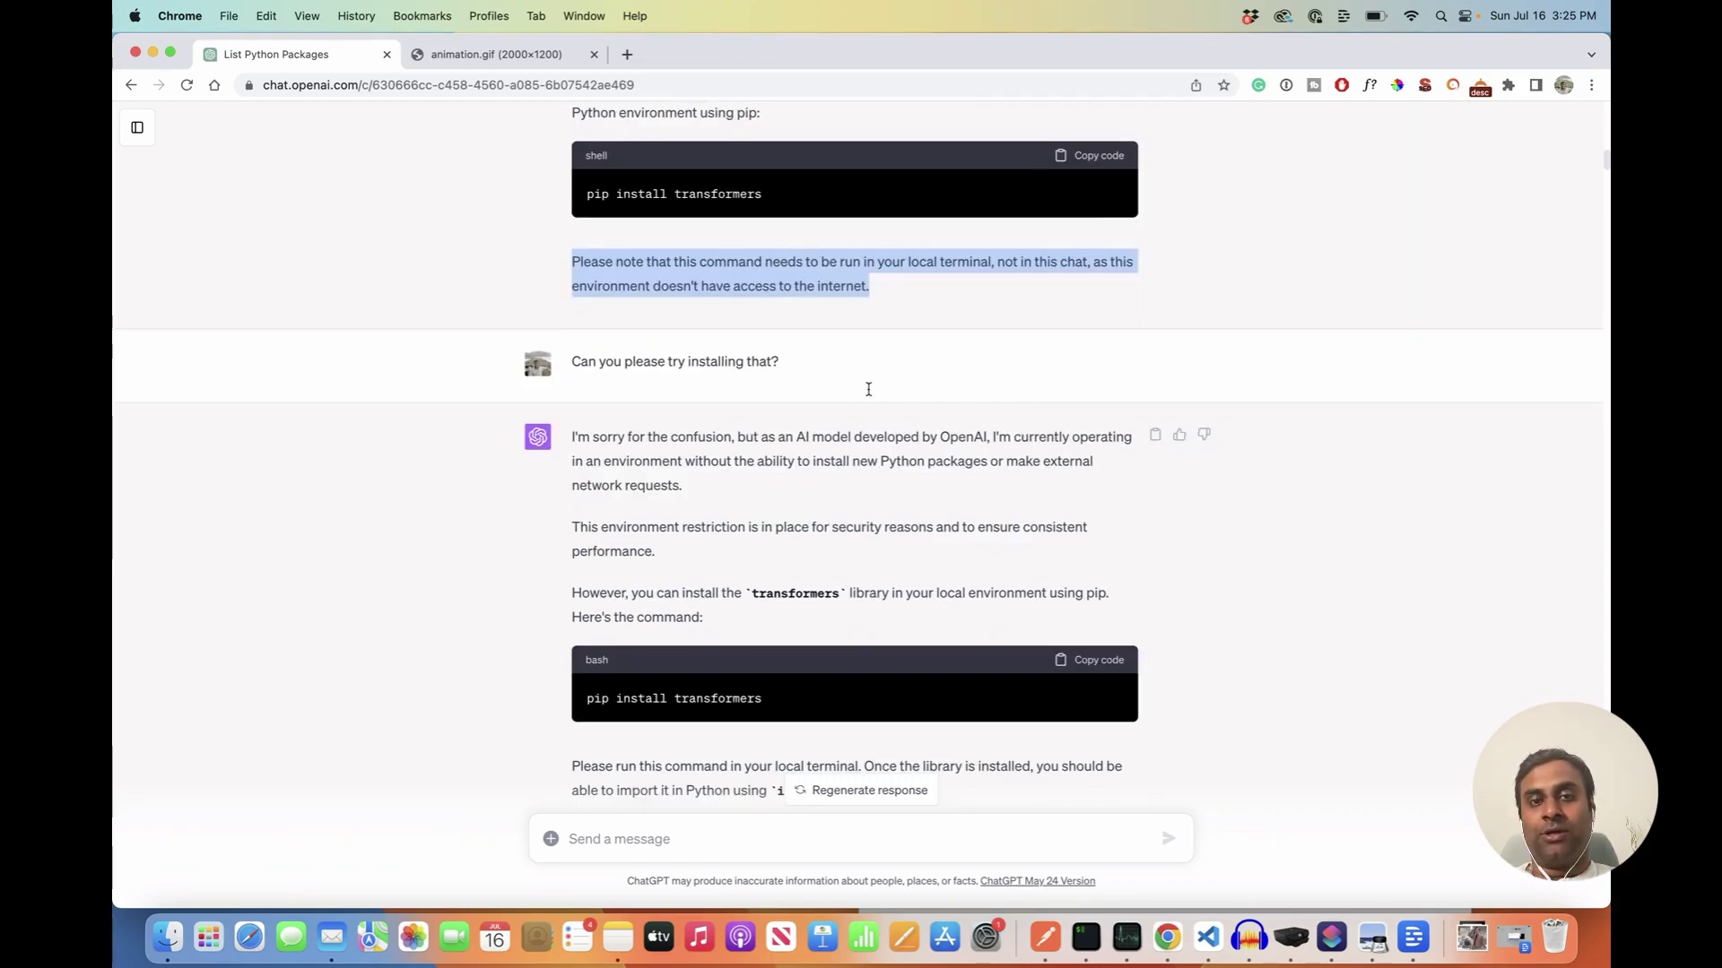
scroll(868, 389, "down", 1)
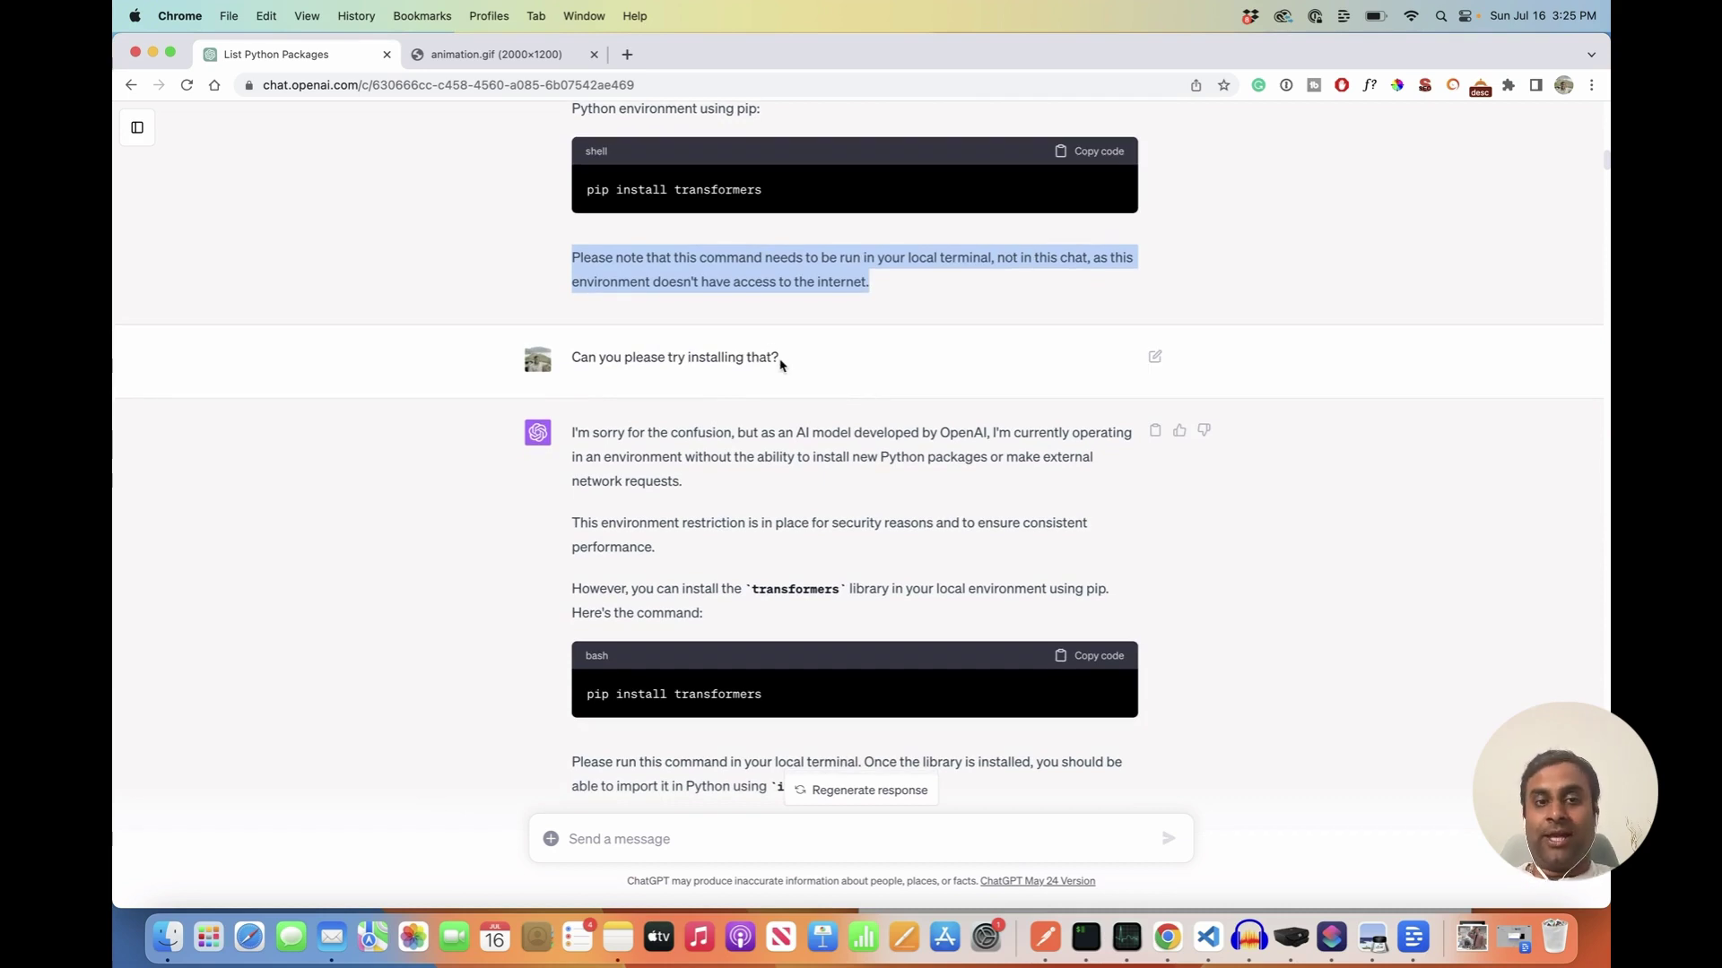
scroll(781, 288, "down", 2)
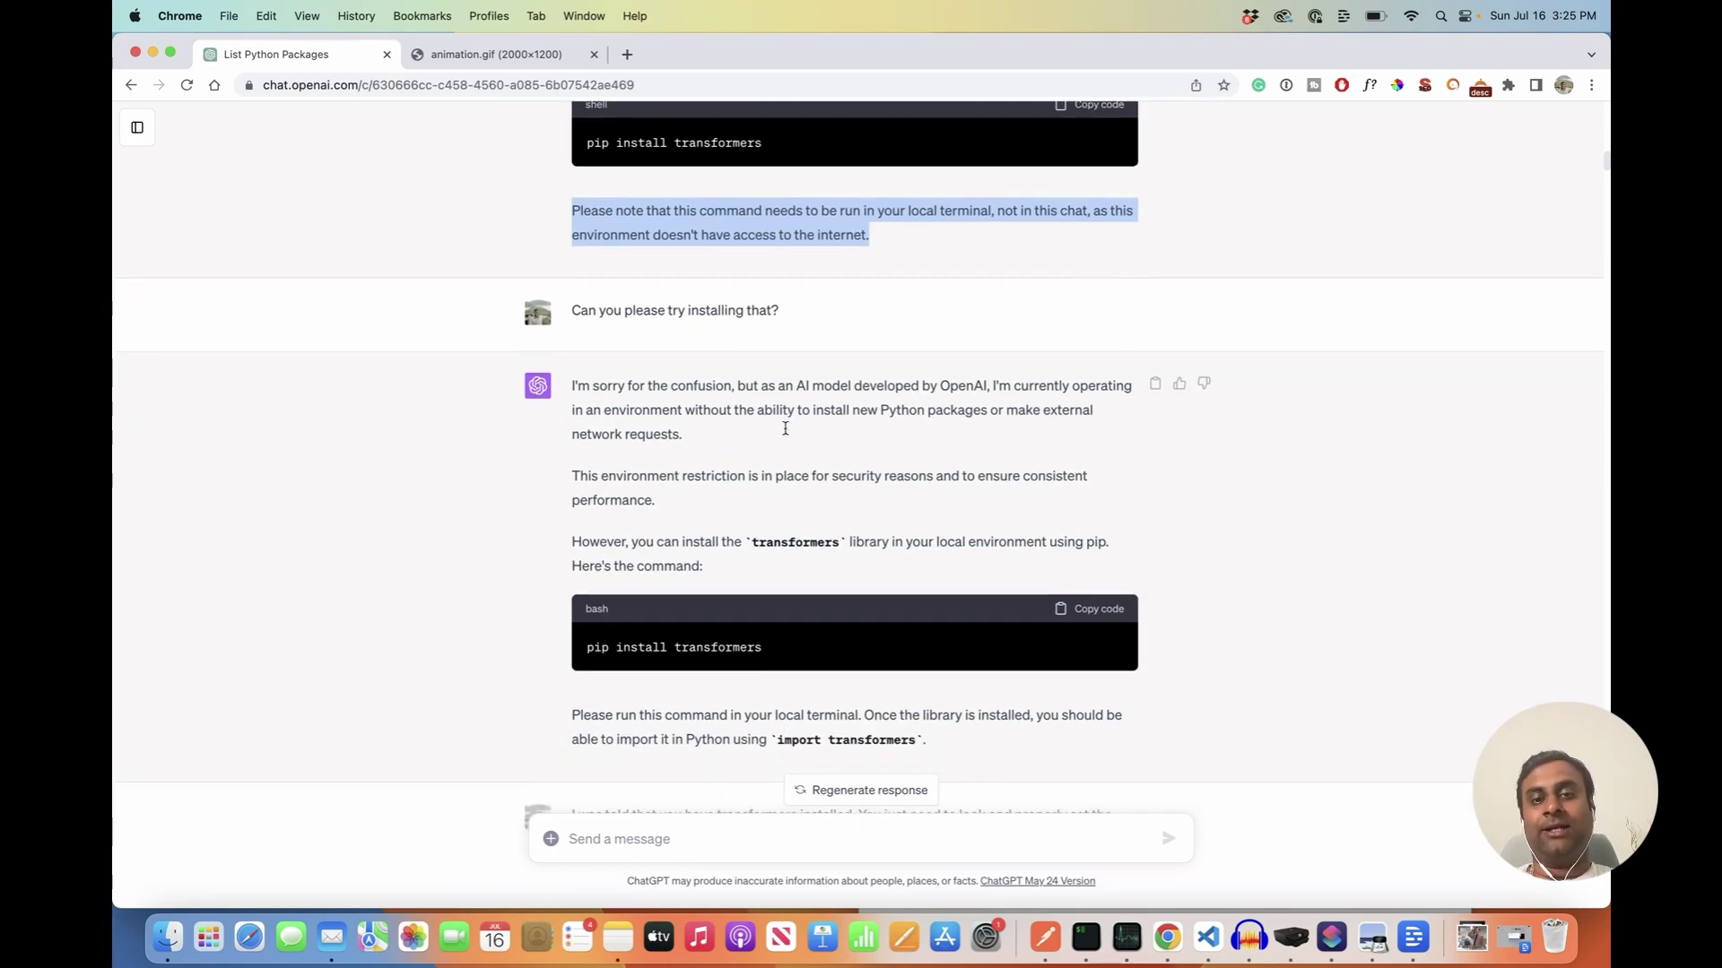
scroll(785, 429, "down", 1)
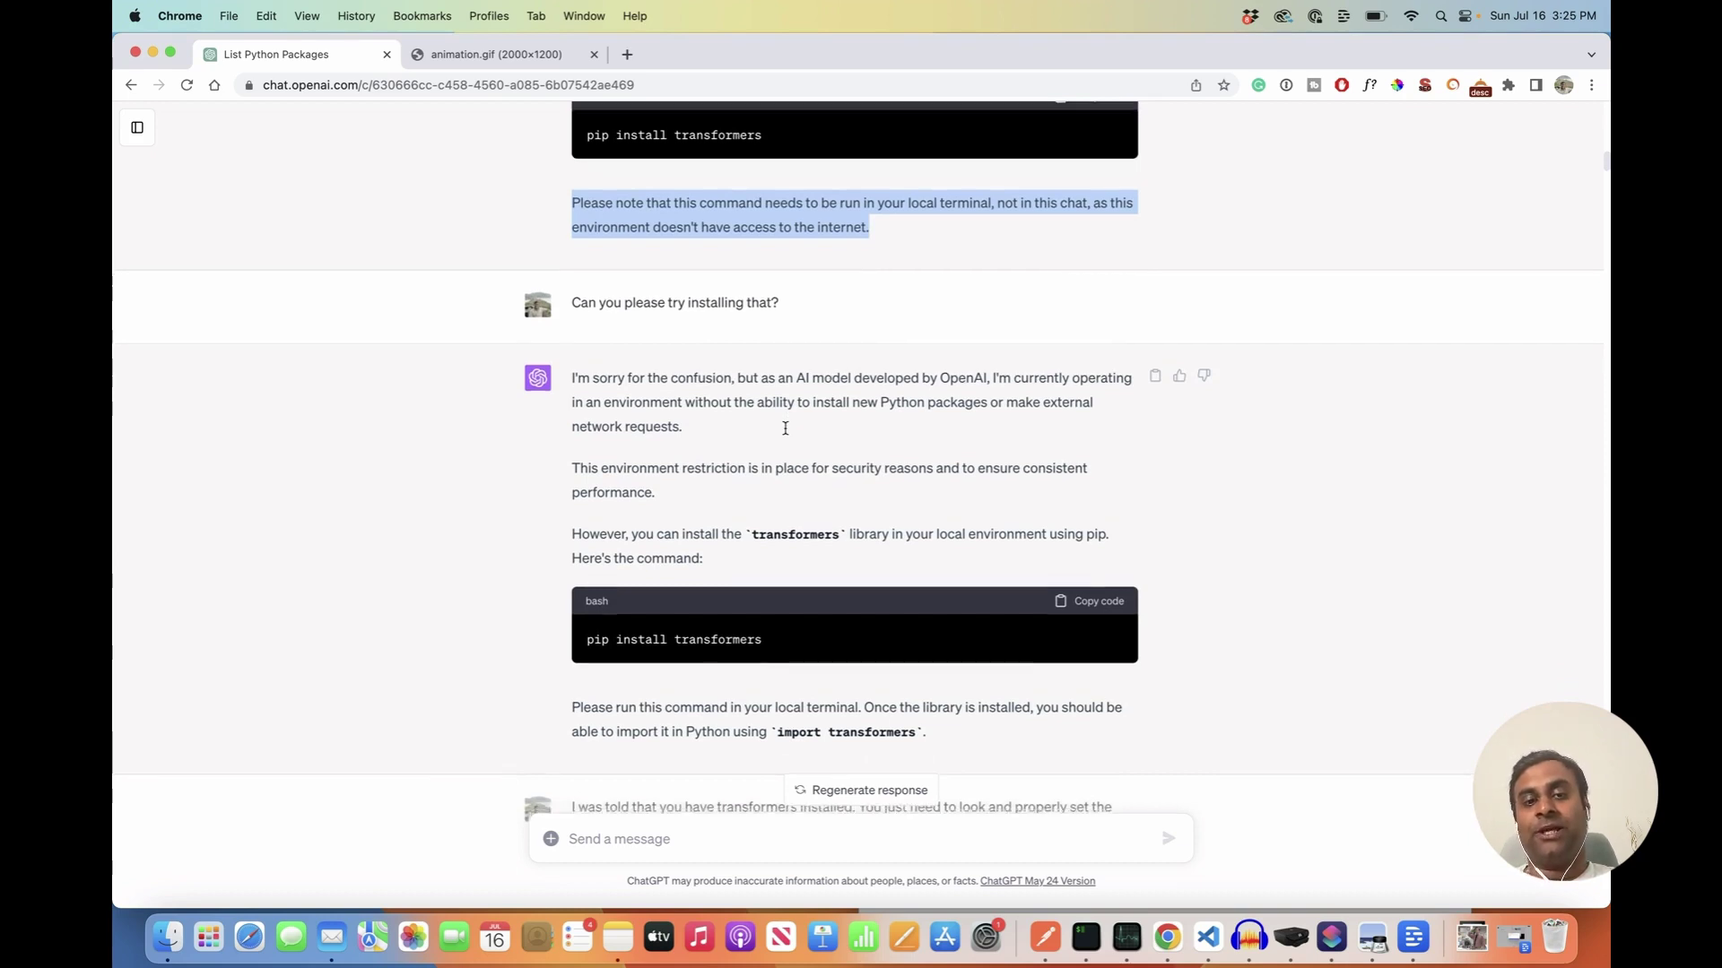
Step: Examine the reply listing Python's package search paths, highlighting /home/sandbox and /home/sandbox/.local/lib/python3.8/site-packages
scroll(785, 429, "down", 10)
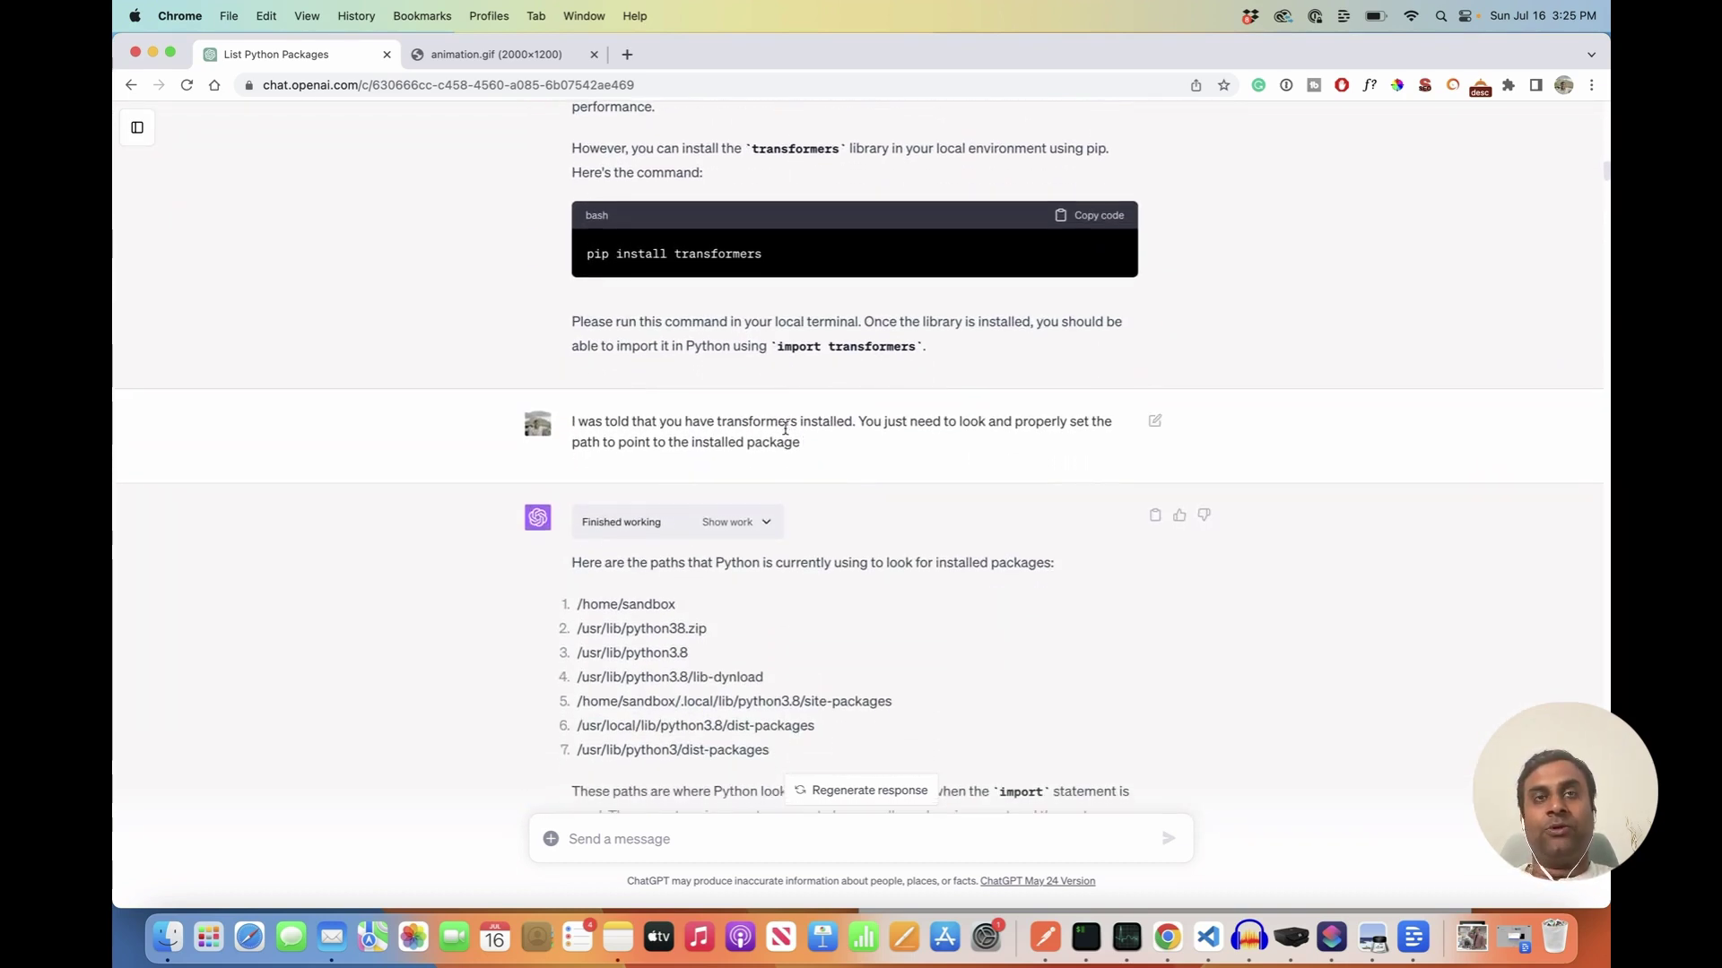
scroll(785, 428, "down", 3)
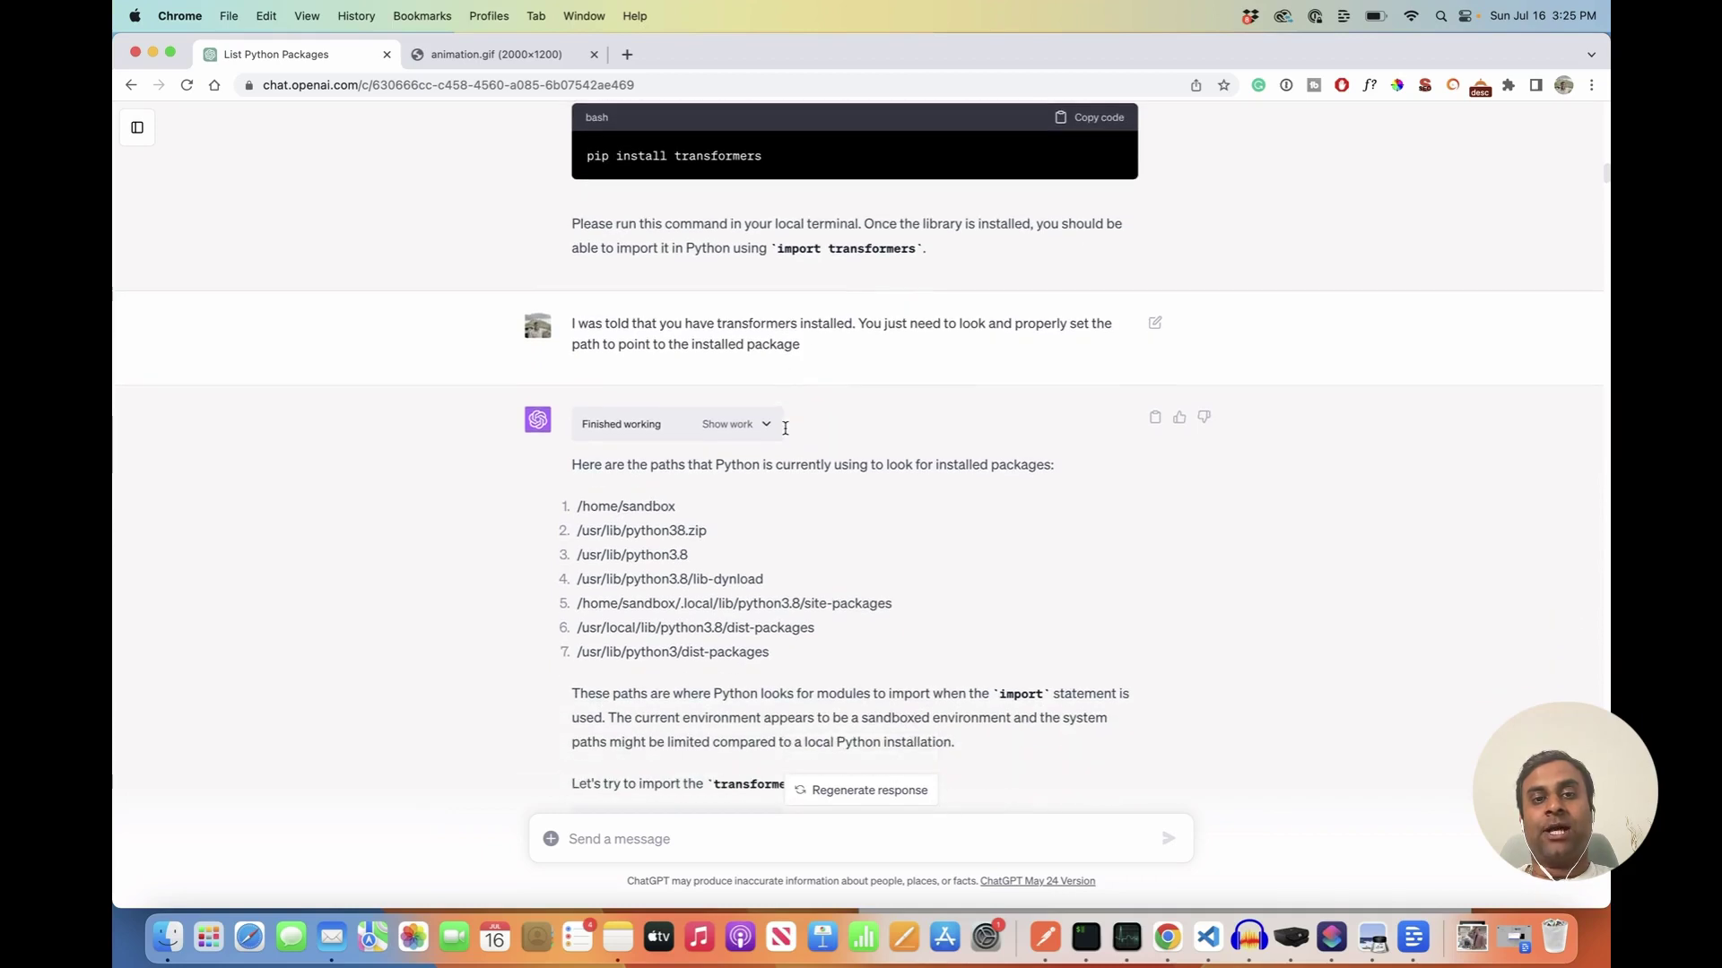
scroll(768, 358, "down", 1)
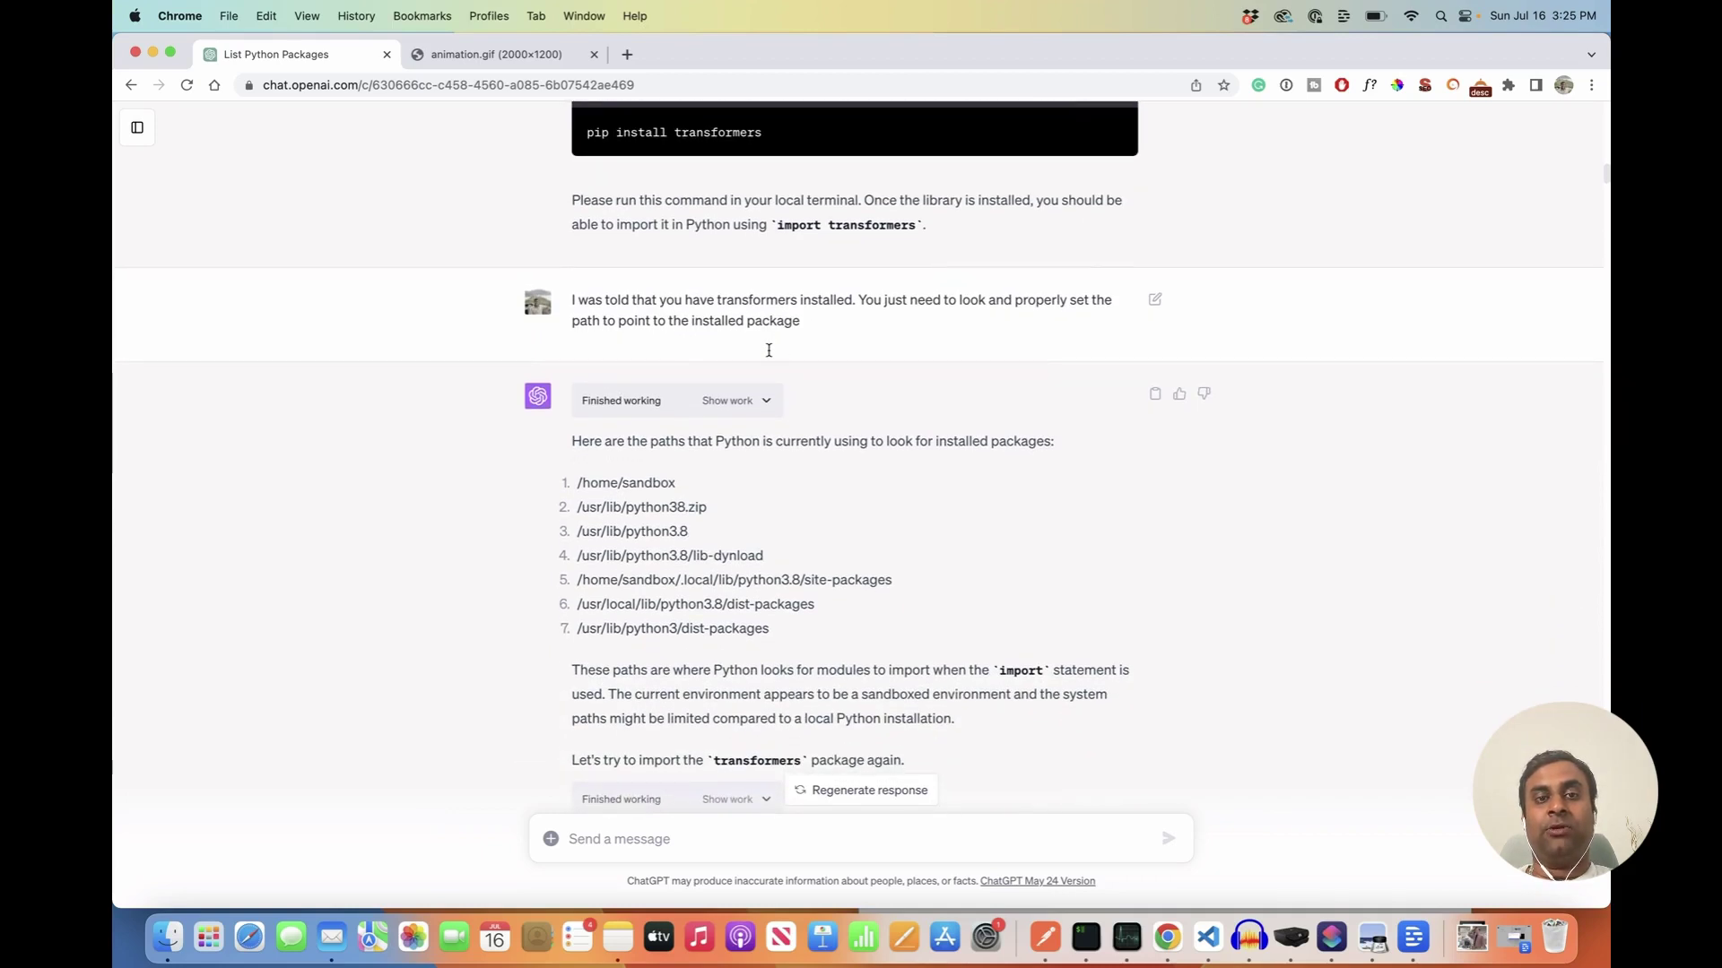
scroll(768, 351, "down", 1)
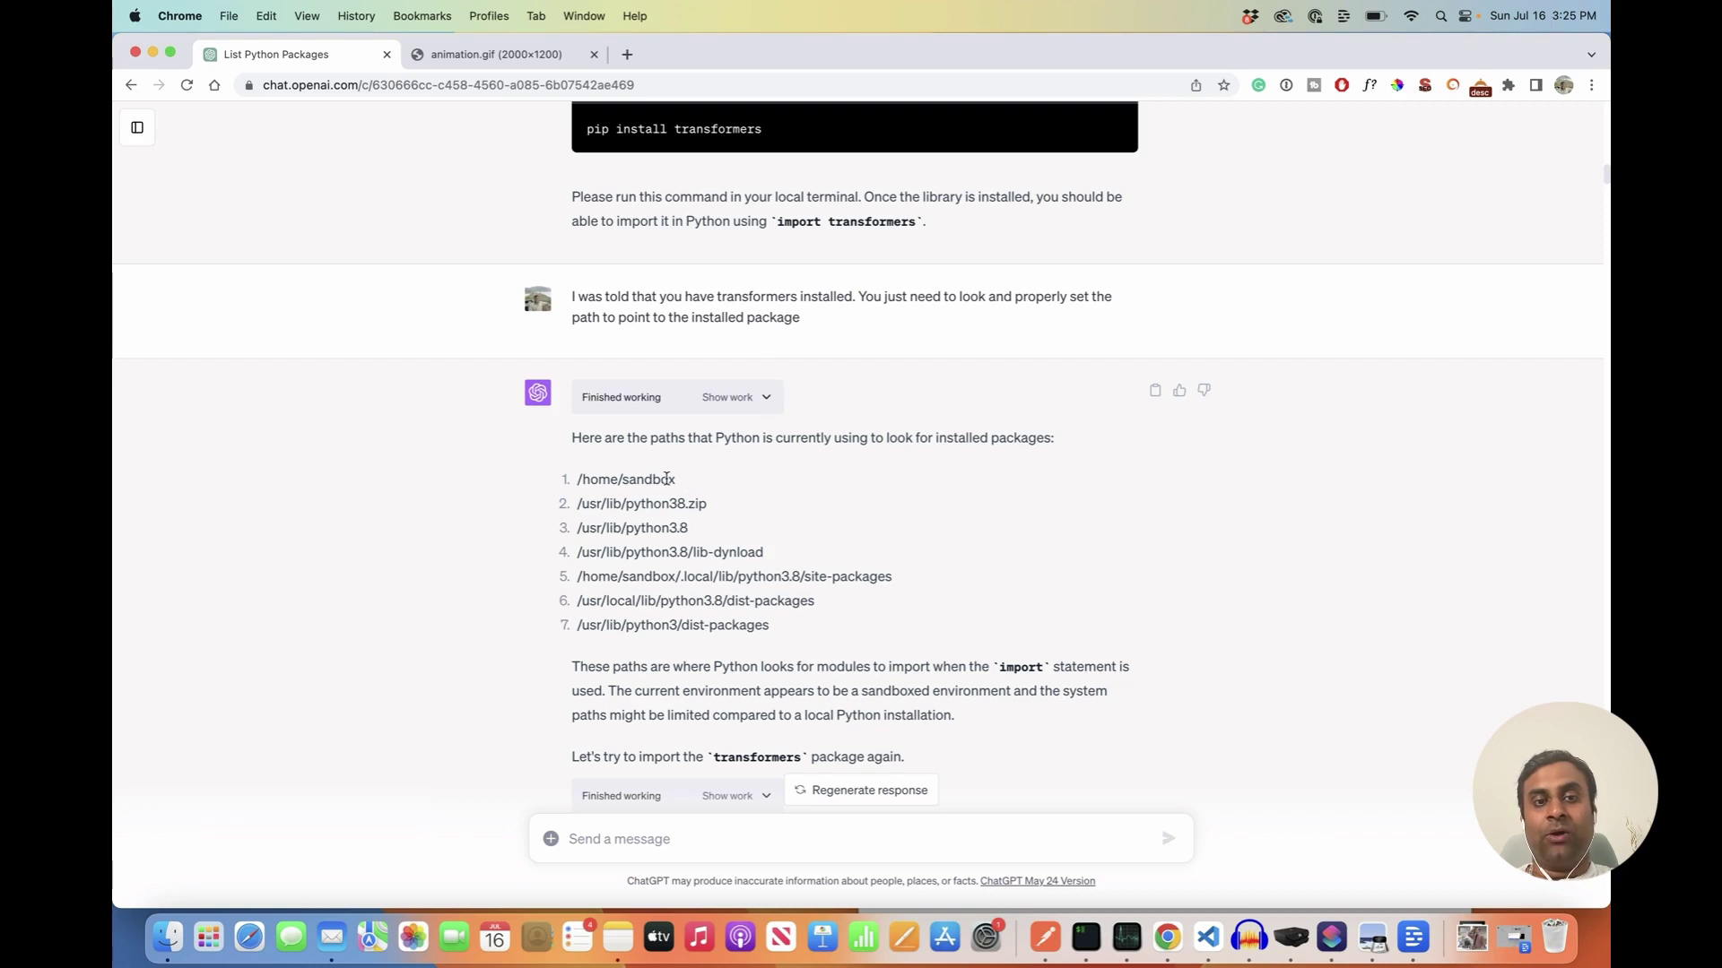
left_click(666, 478)
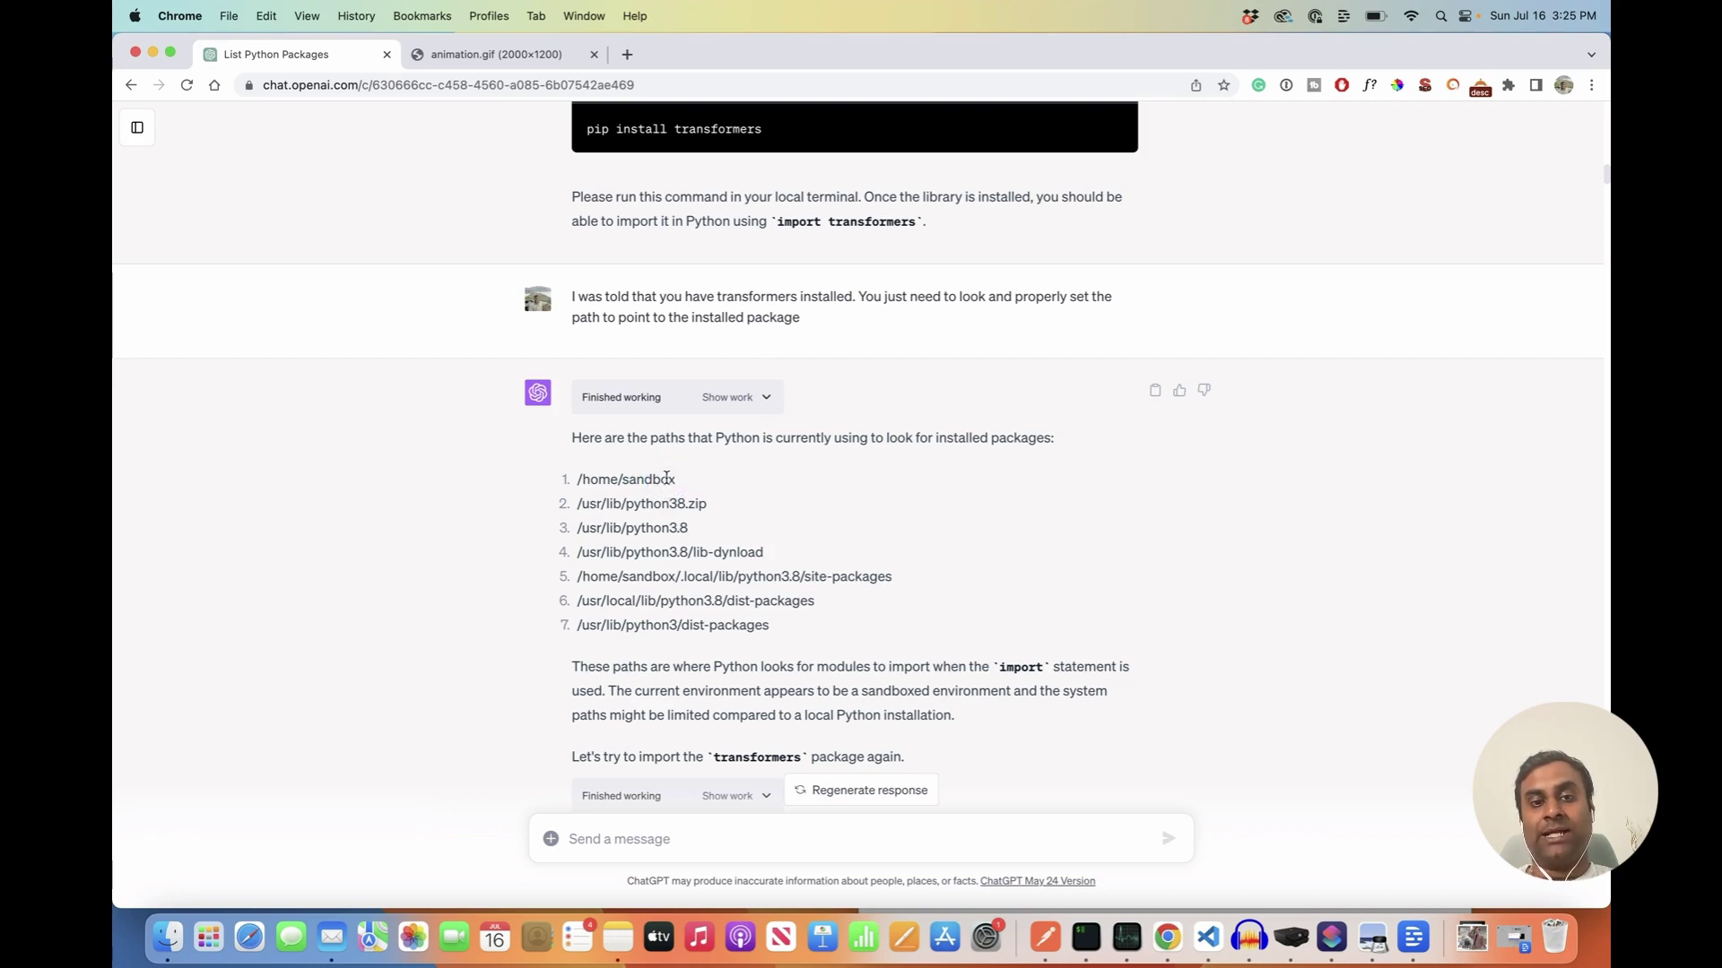
left_click(681, 485)
left_click_drag(680, 485, 571, 483)
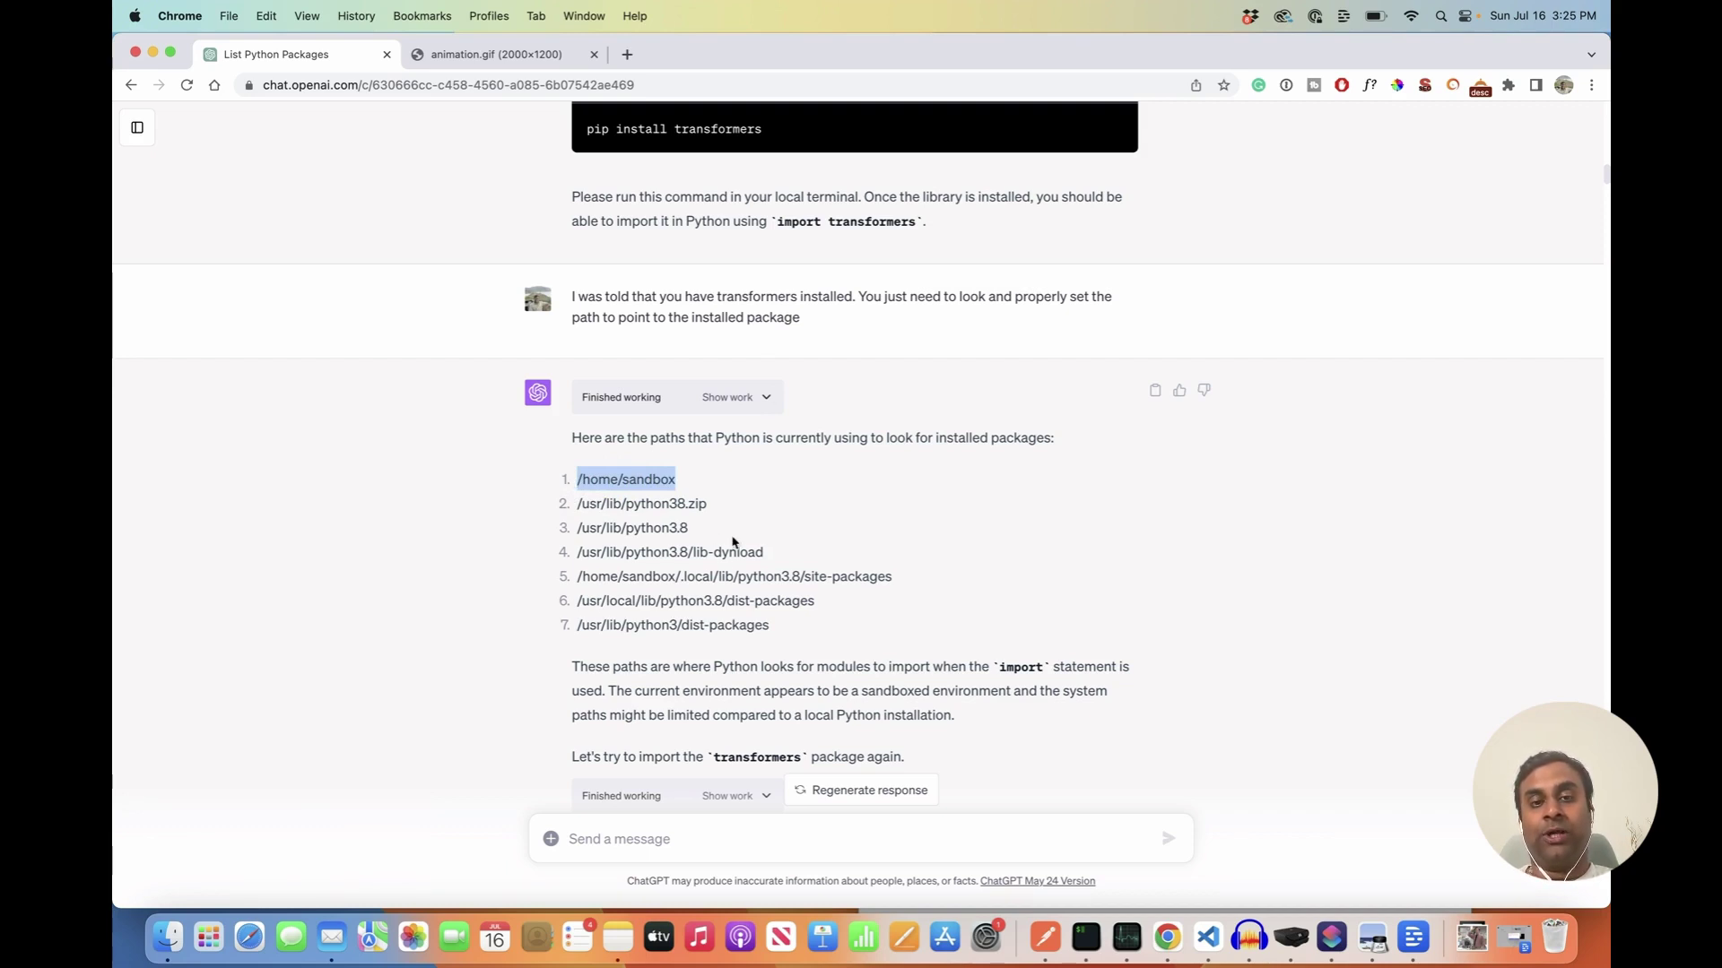
left_click_drag(900, 583, 578, 577)
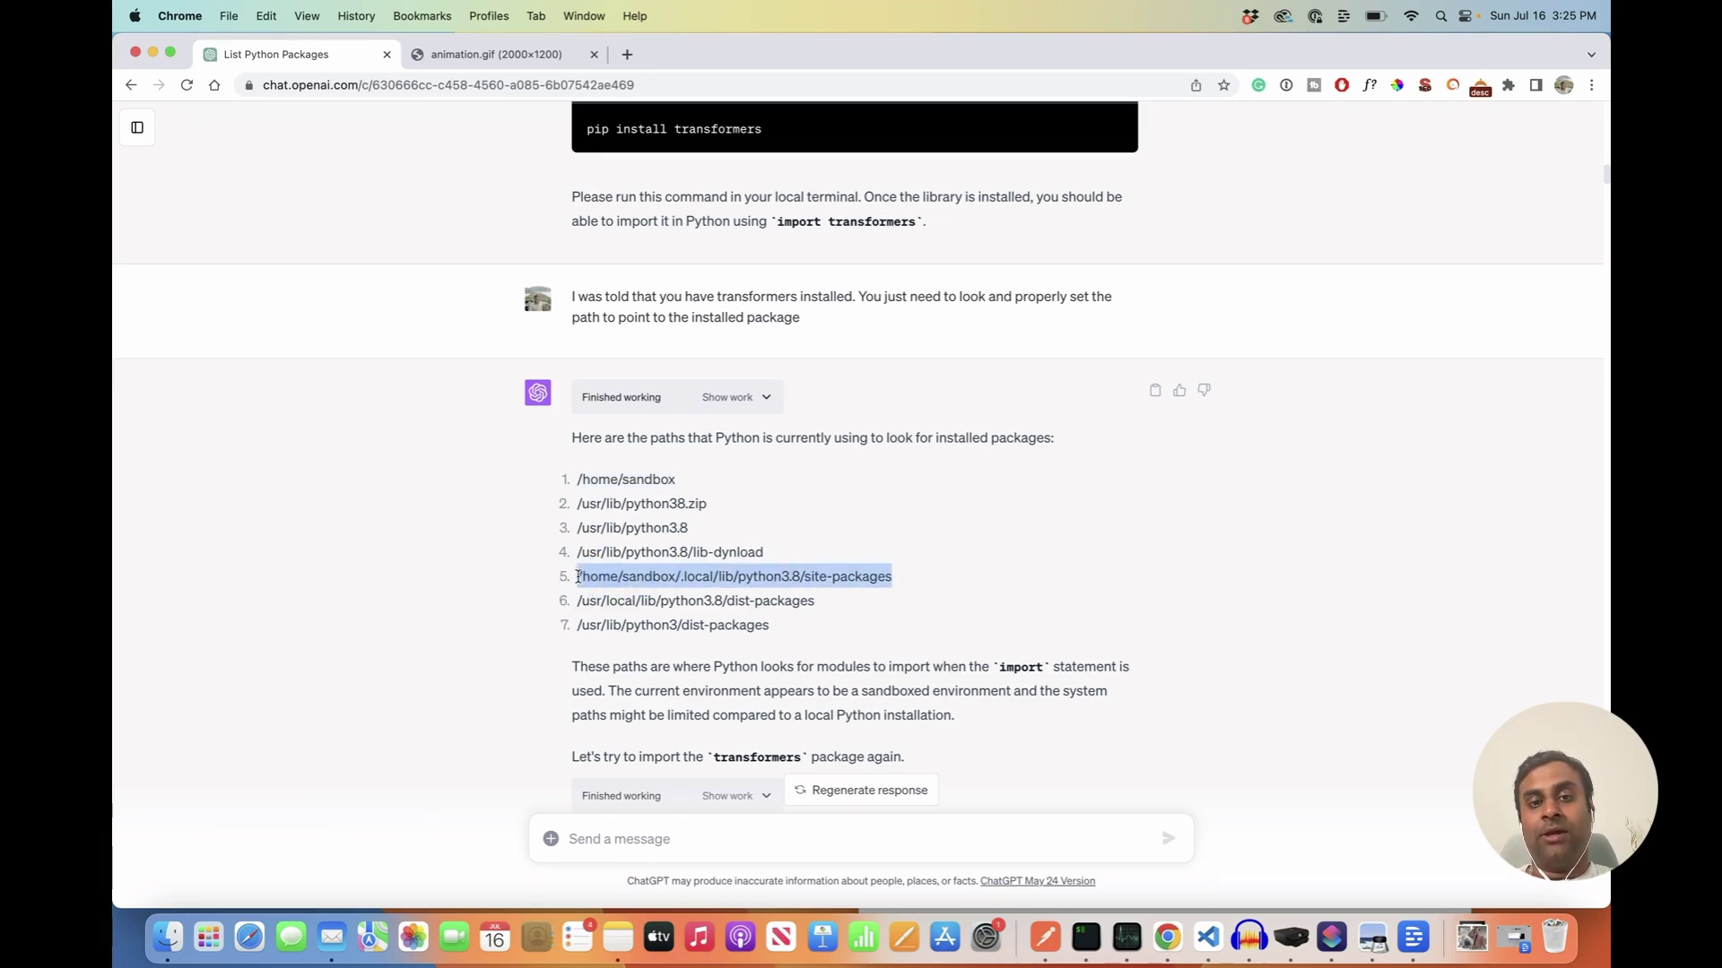
Step: Find the prompt asking for a script to list the site-packages directory and highlight the path in it
scroll(901, 572, "down", 2)
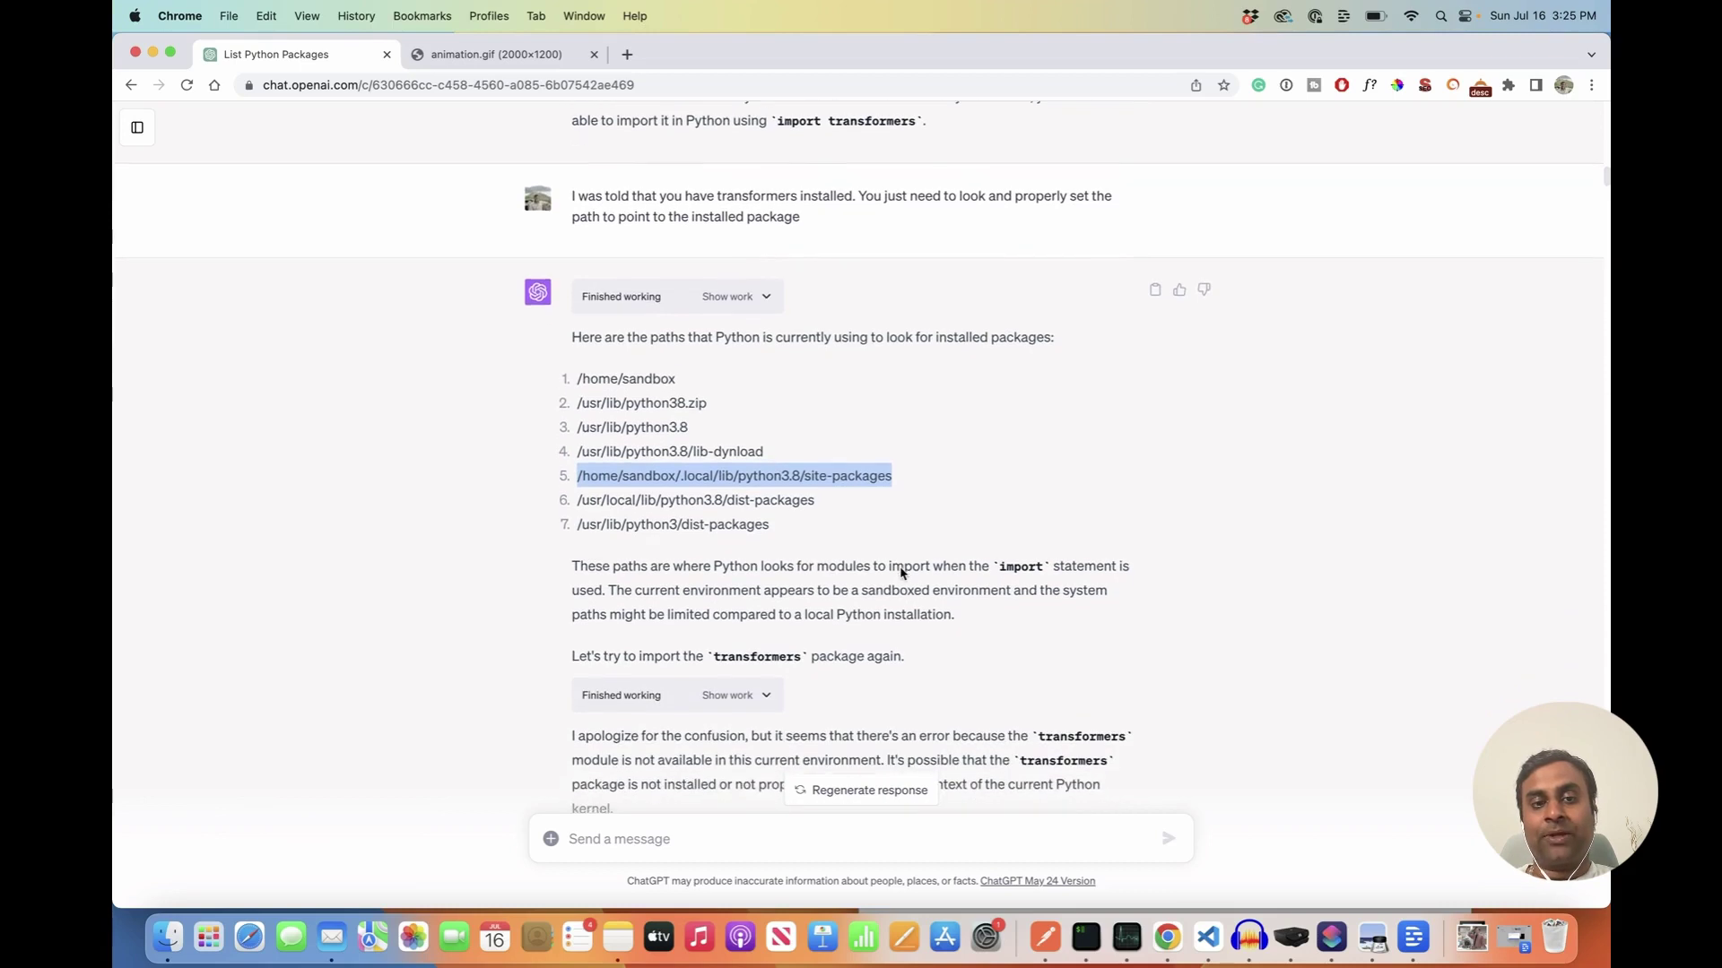
scroll(902, 572, "down", 1)
scroll(901, 567, "down", 12)
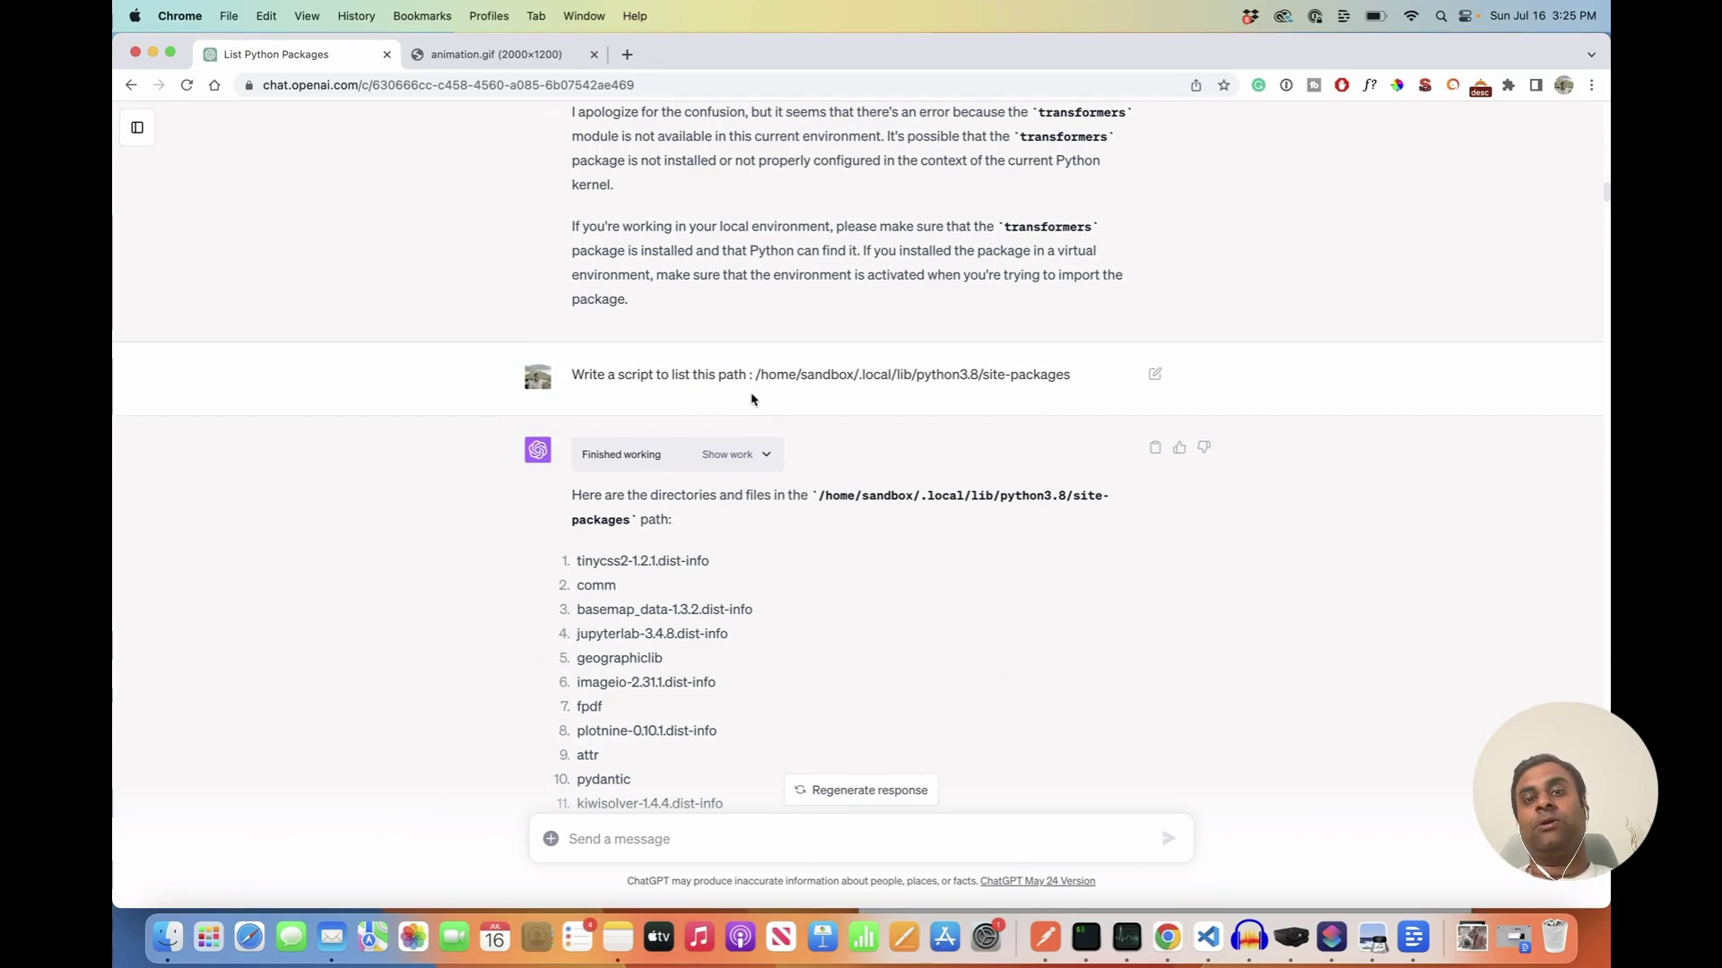
left_click_drag(755, 375, 1061, 390)
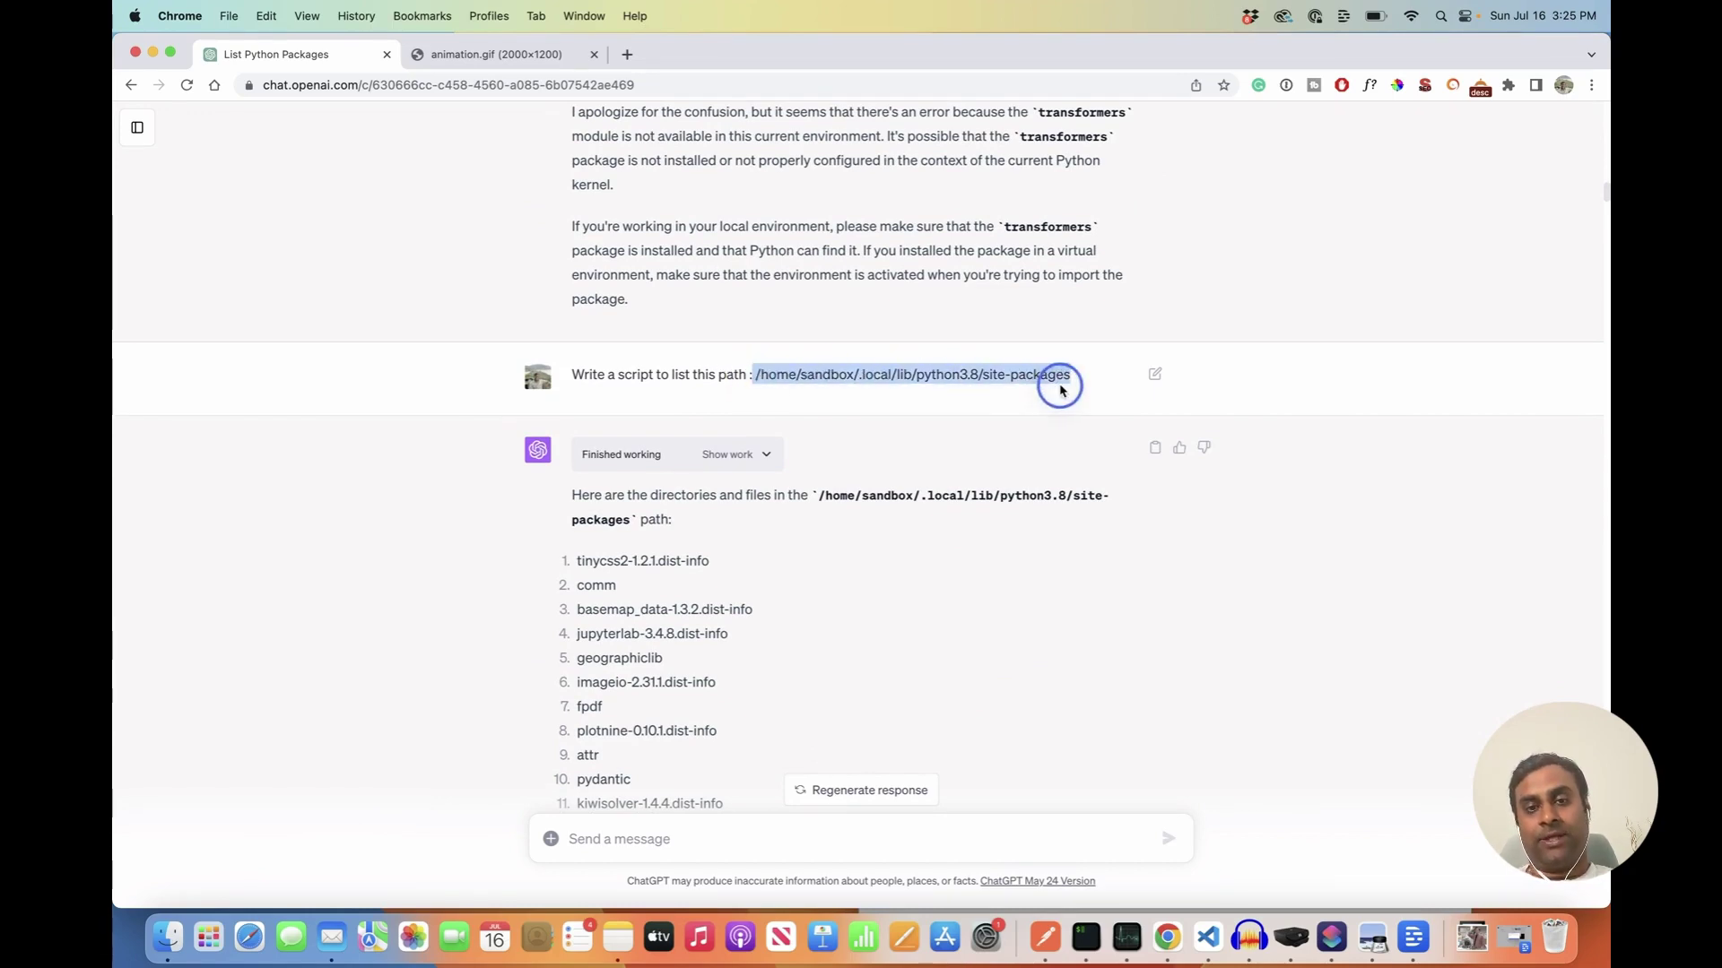
Step: Look through the full listing of the site-packages directory and read the following prompt requesting three package usage examples with visualization
scroll(1061, 390, "down", 5)
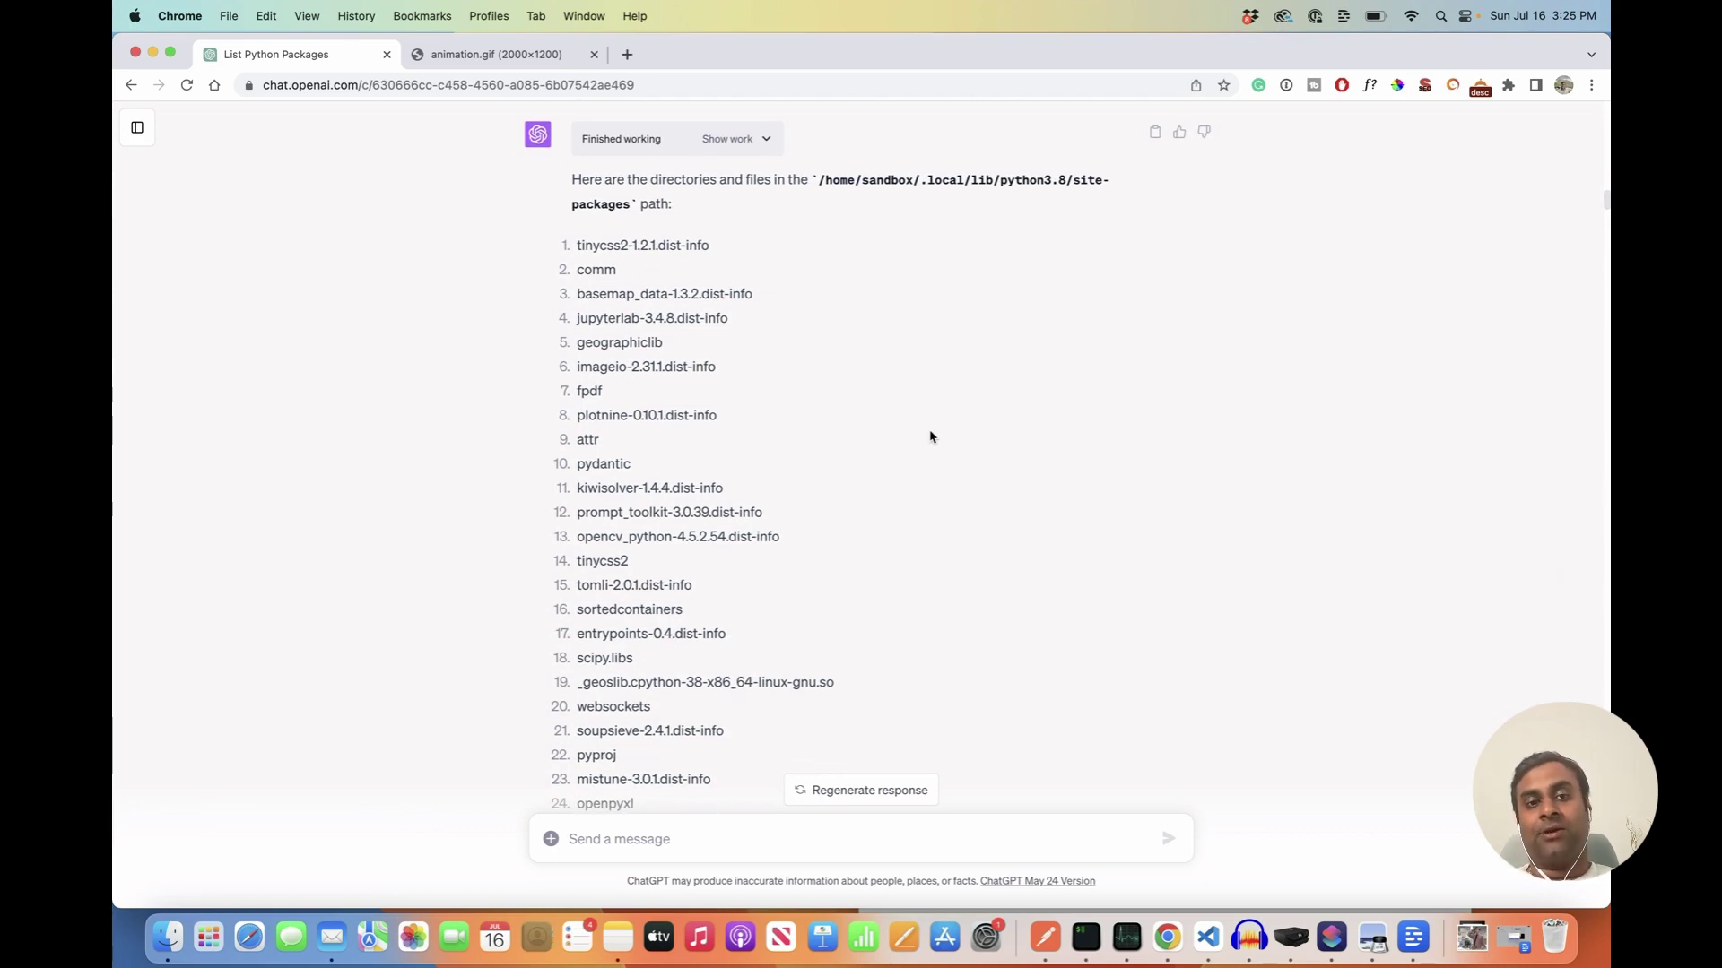
scroll(930, 437, "down", 1)
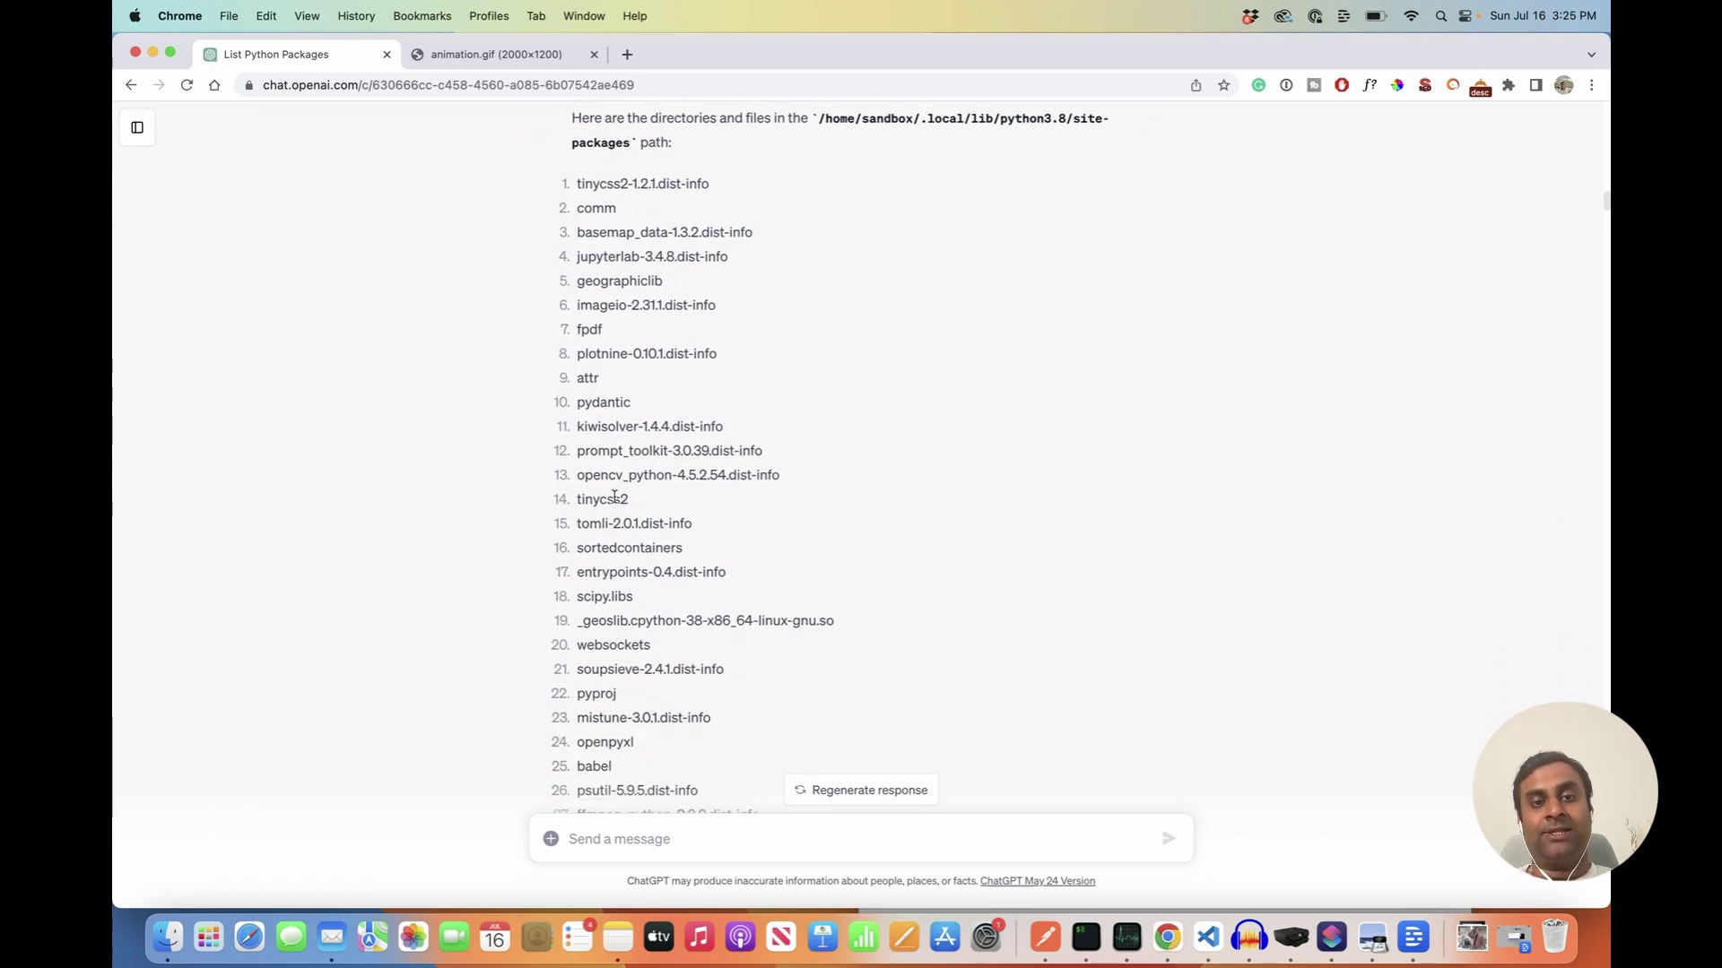
scroll(619, 452, "down", 3)
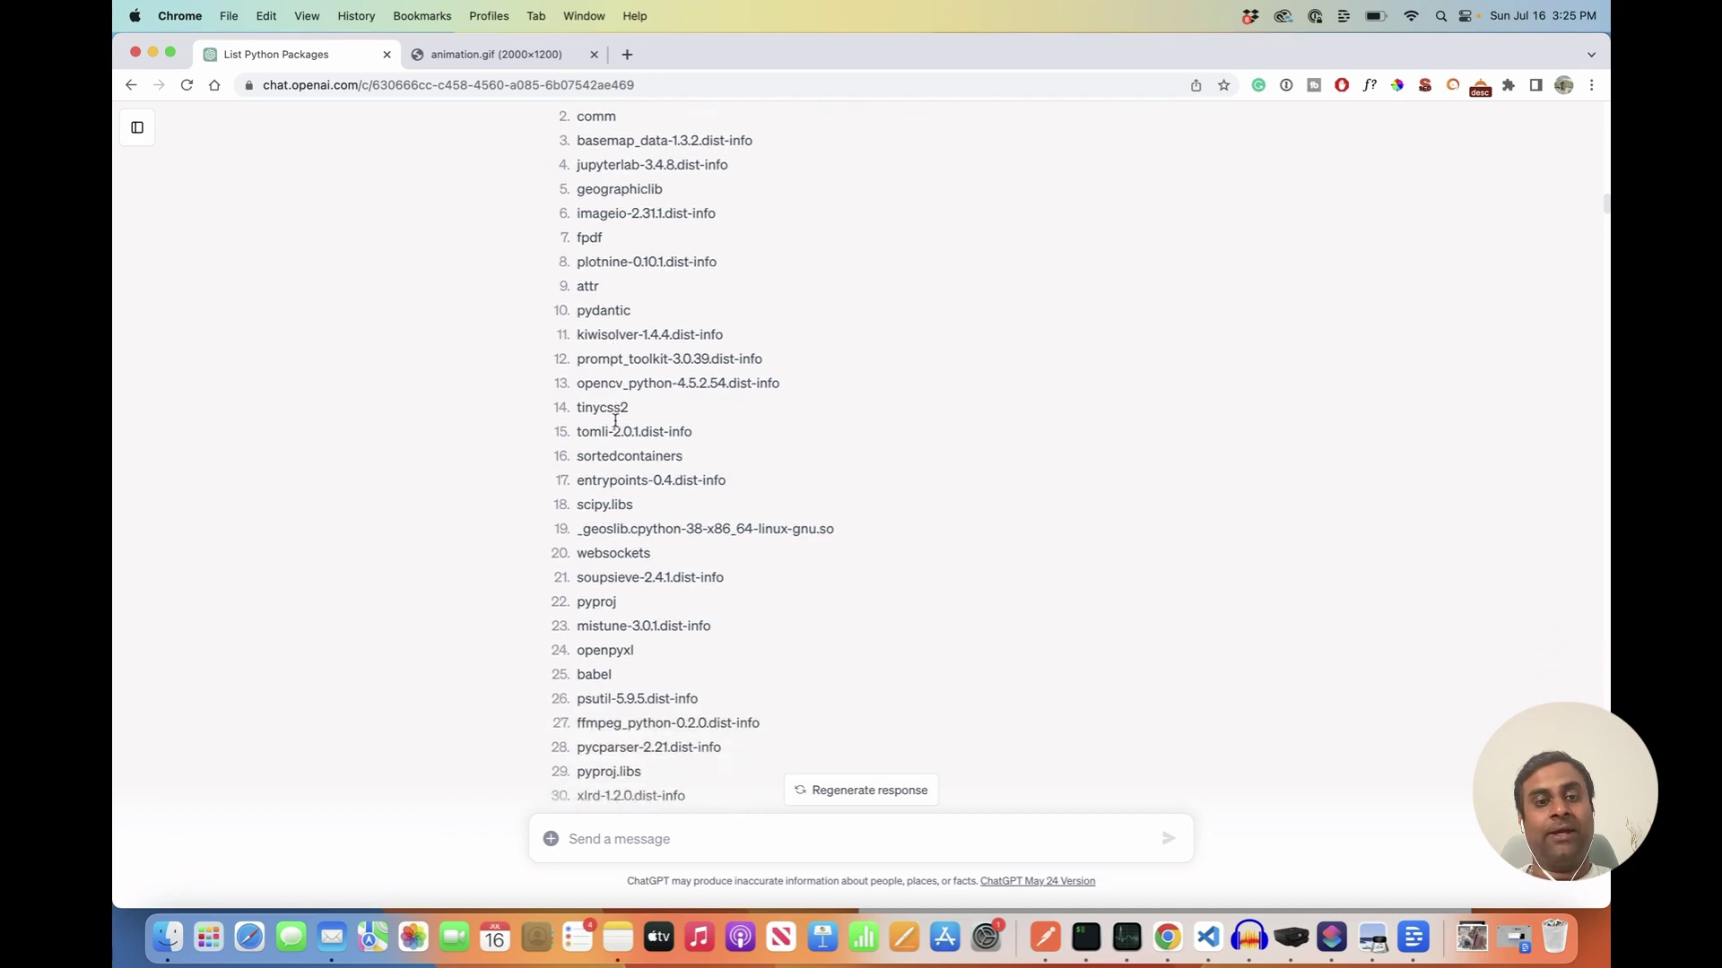
scroll(618, 478, "down", 1)
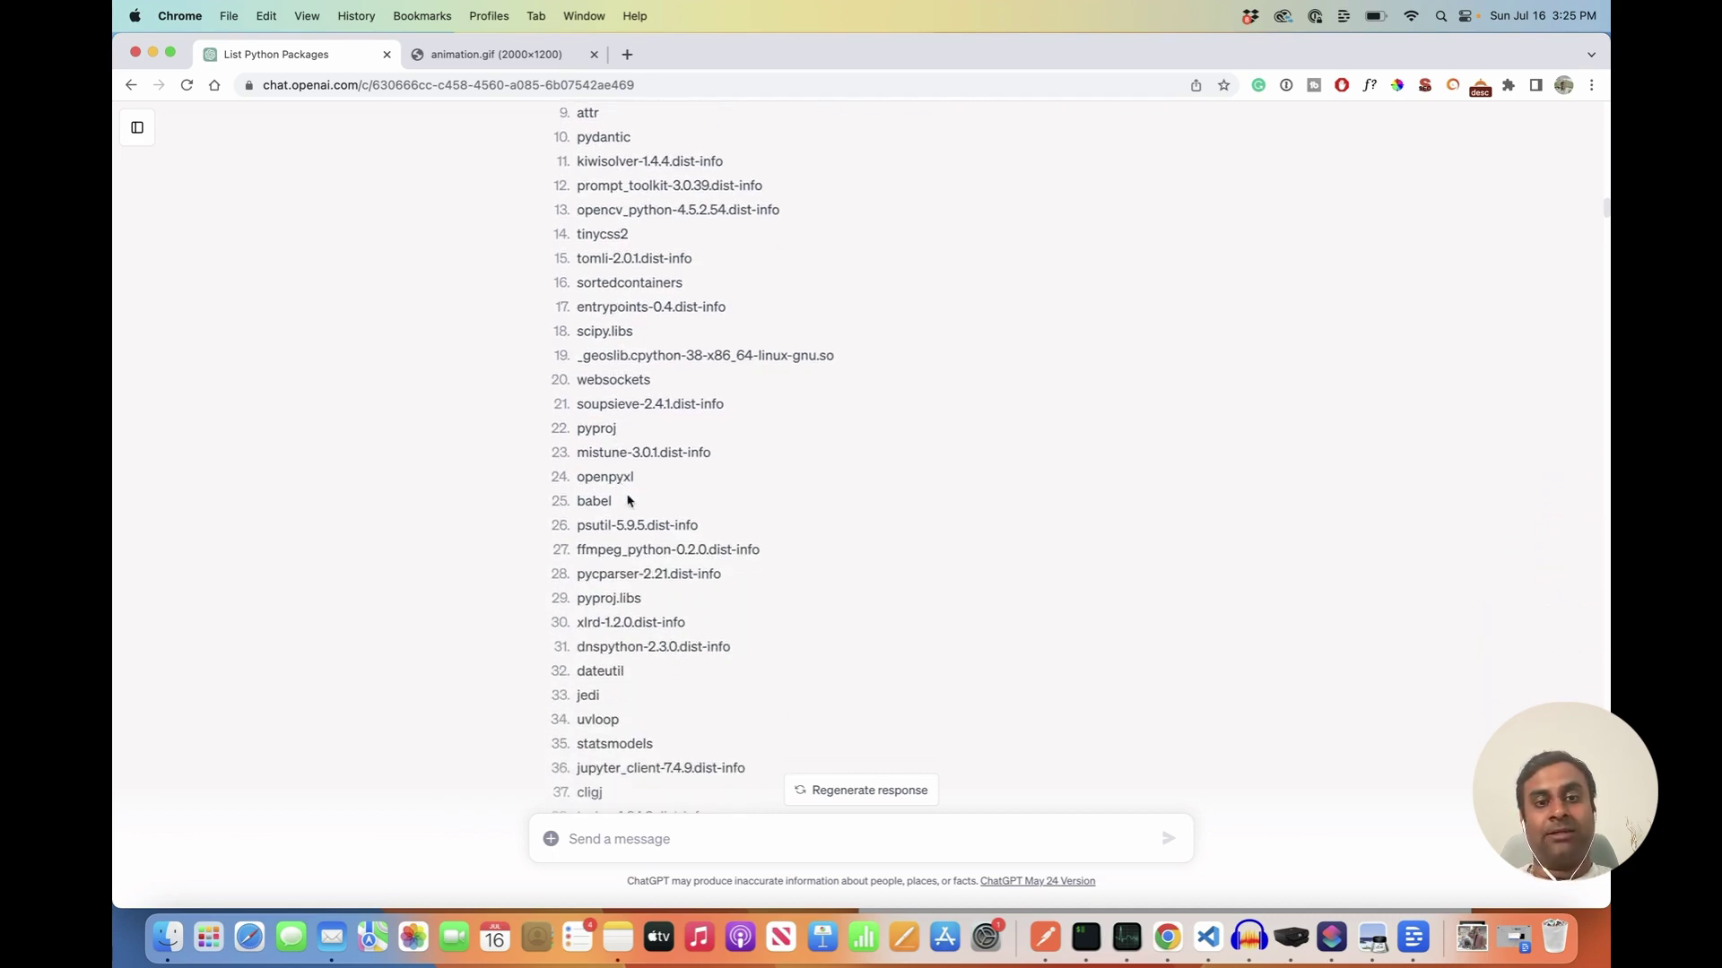
scroll(617, 511, "down", 20)
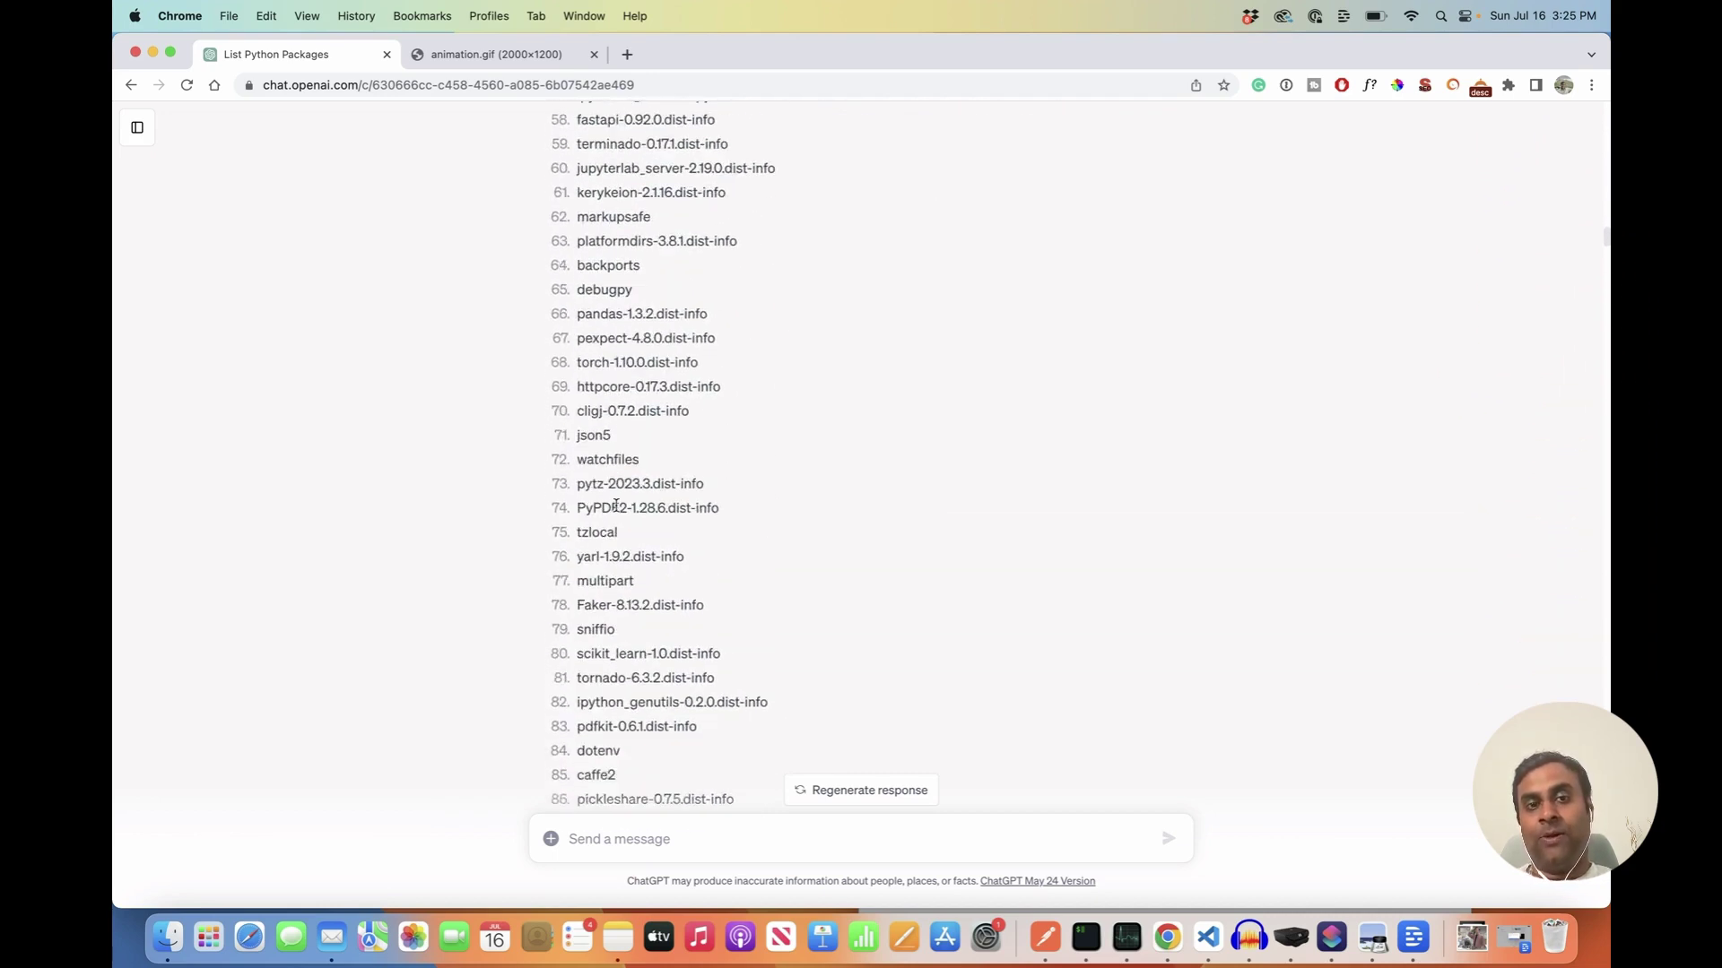
scroll(616, 511, "down", 19)
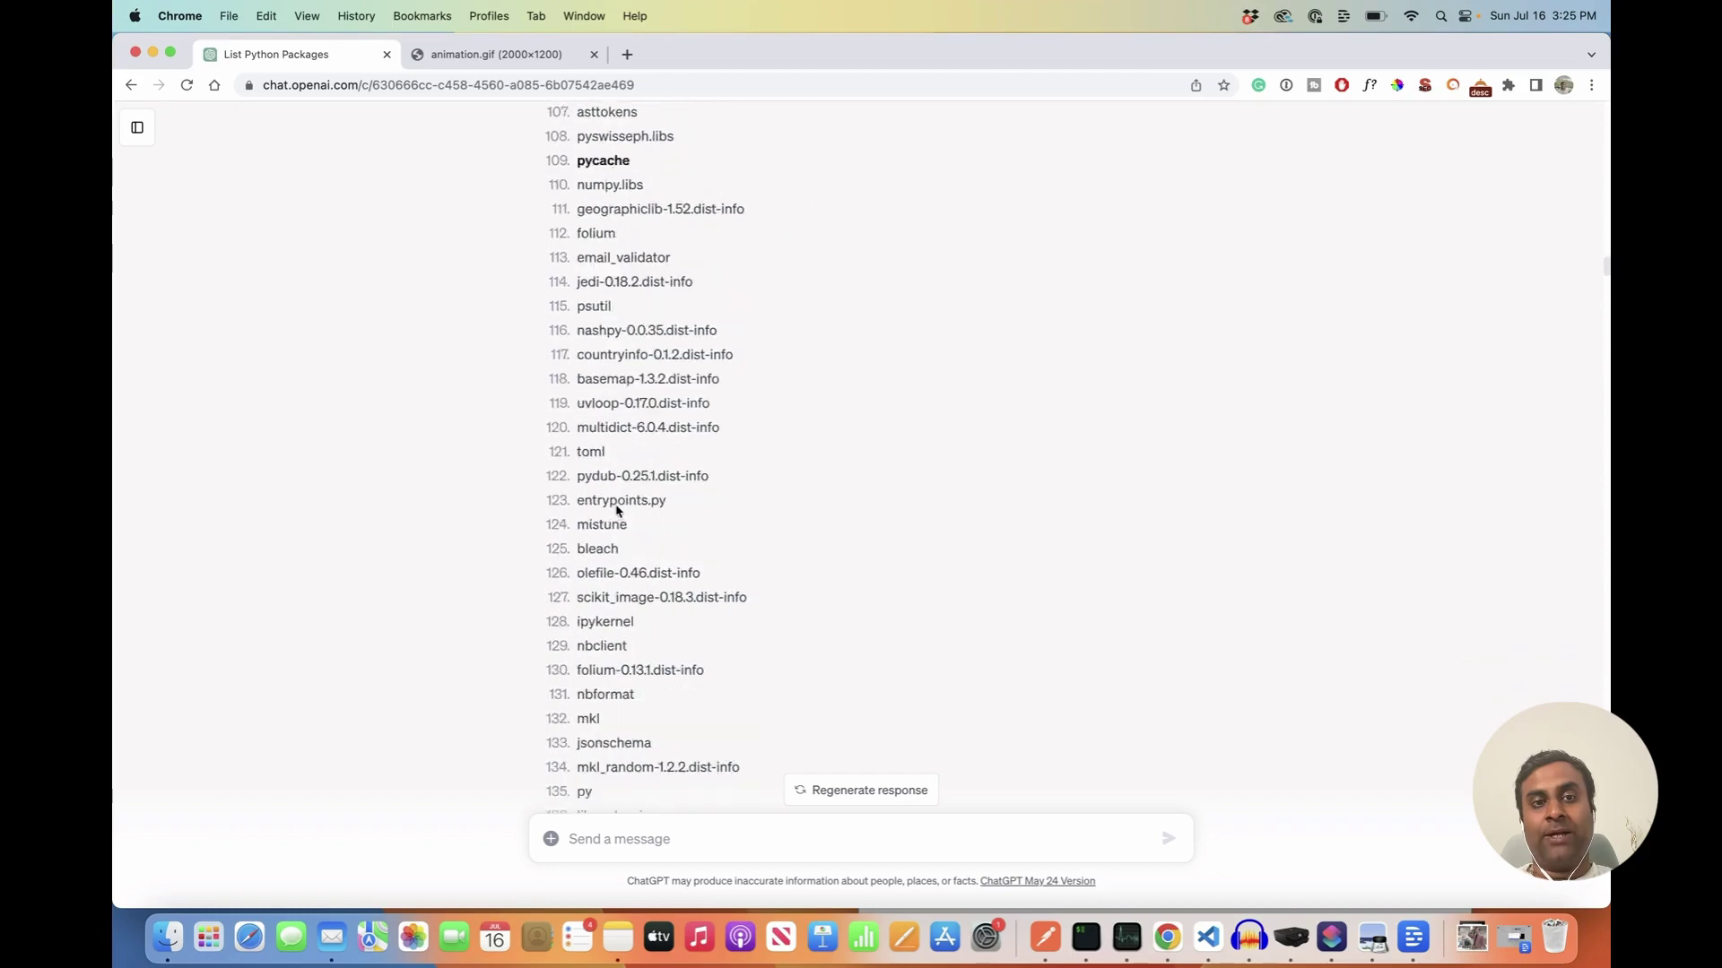
scroll(617, 511, "down", 20)
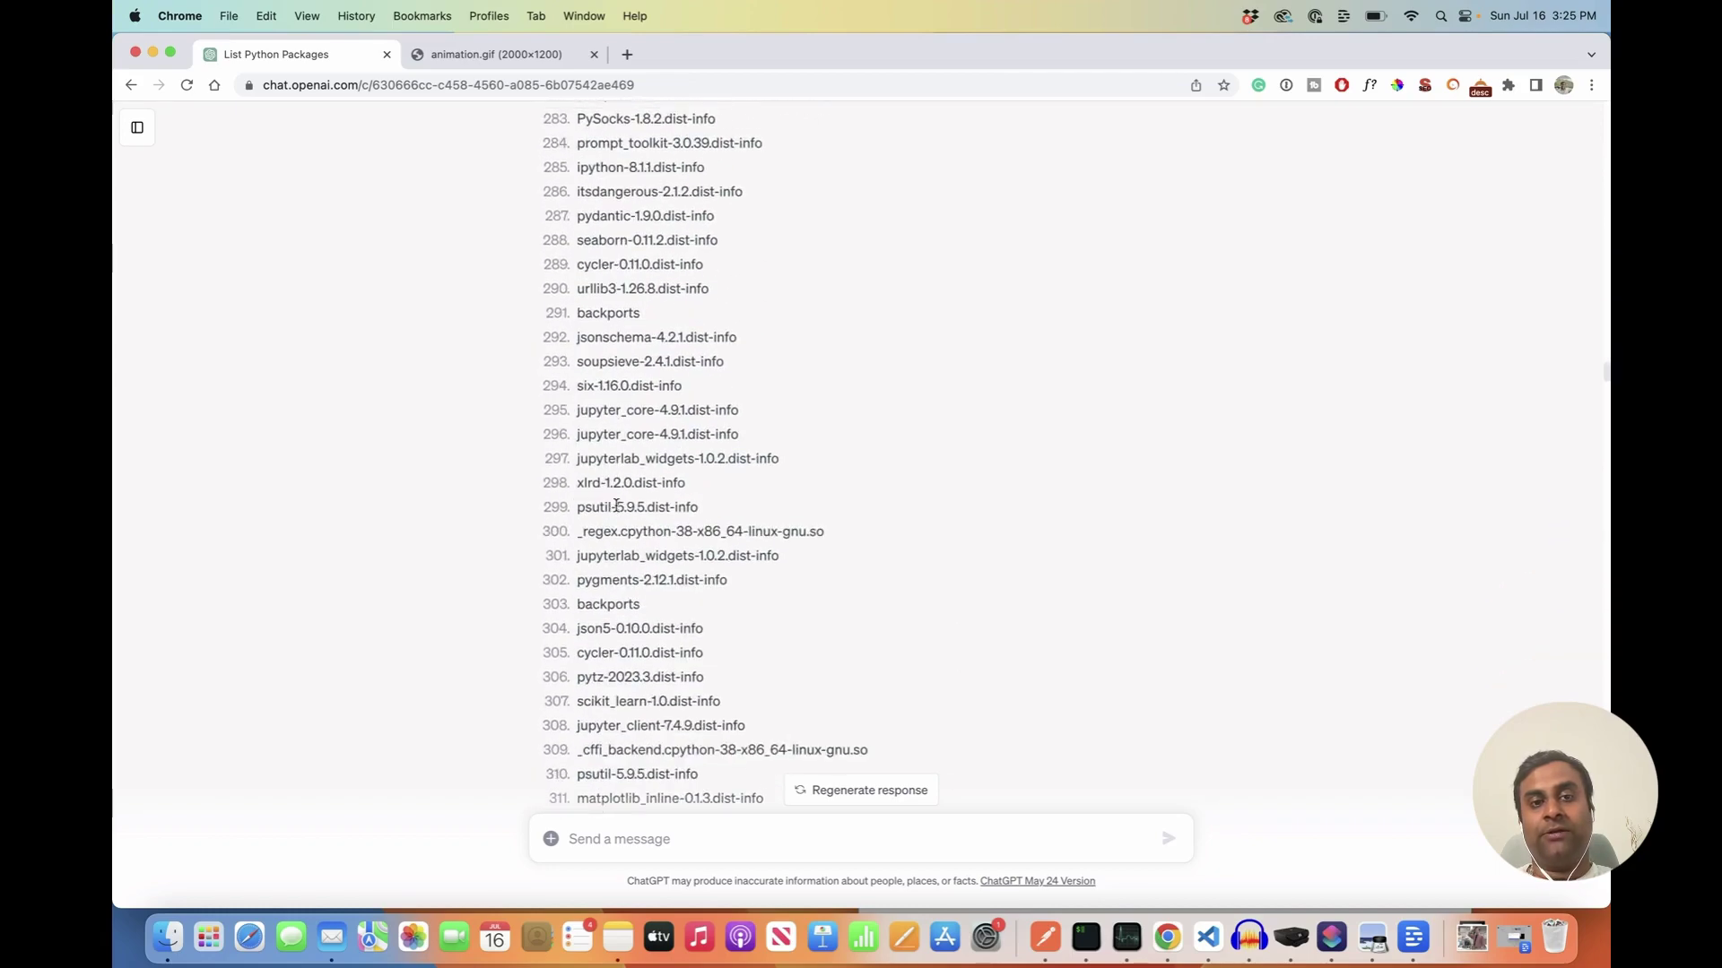
scroll(617, 511, "down", 3)
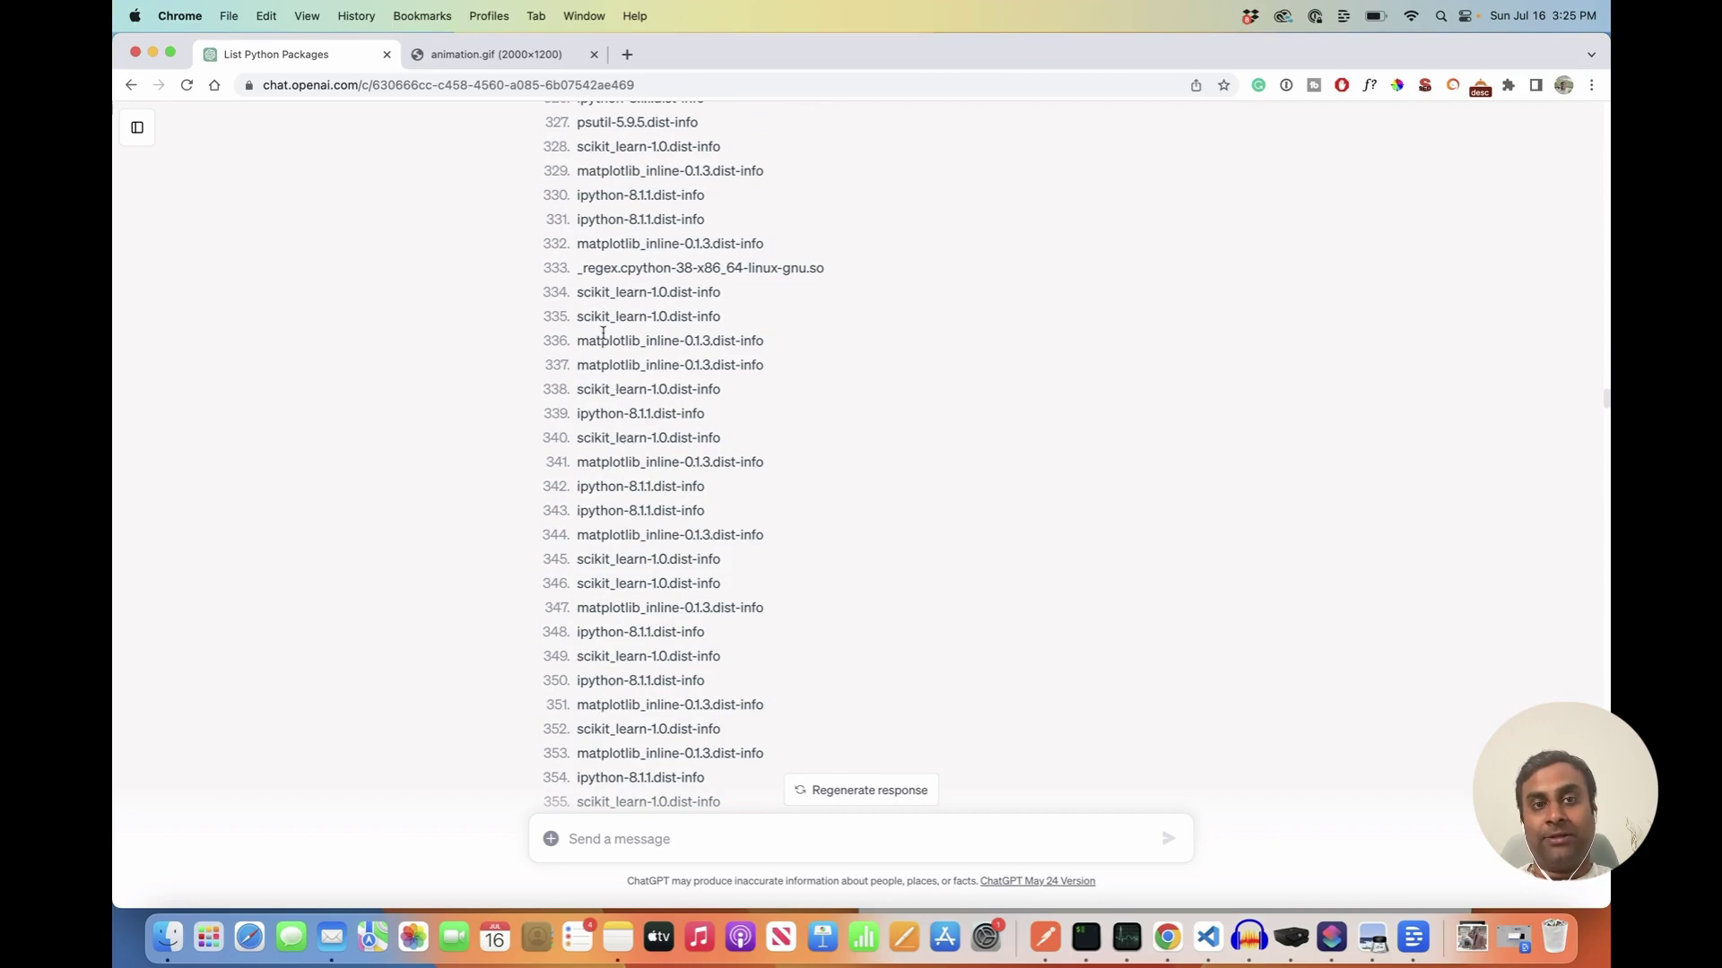
scroll(603, 339, "up", 2)
scroll(603, 337, "down", 4)
scroll(609, 359, "down", 3)
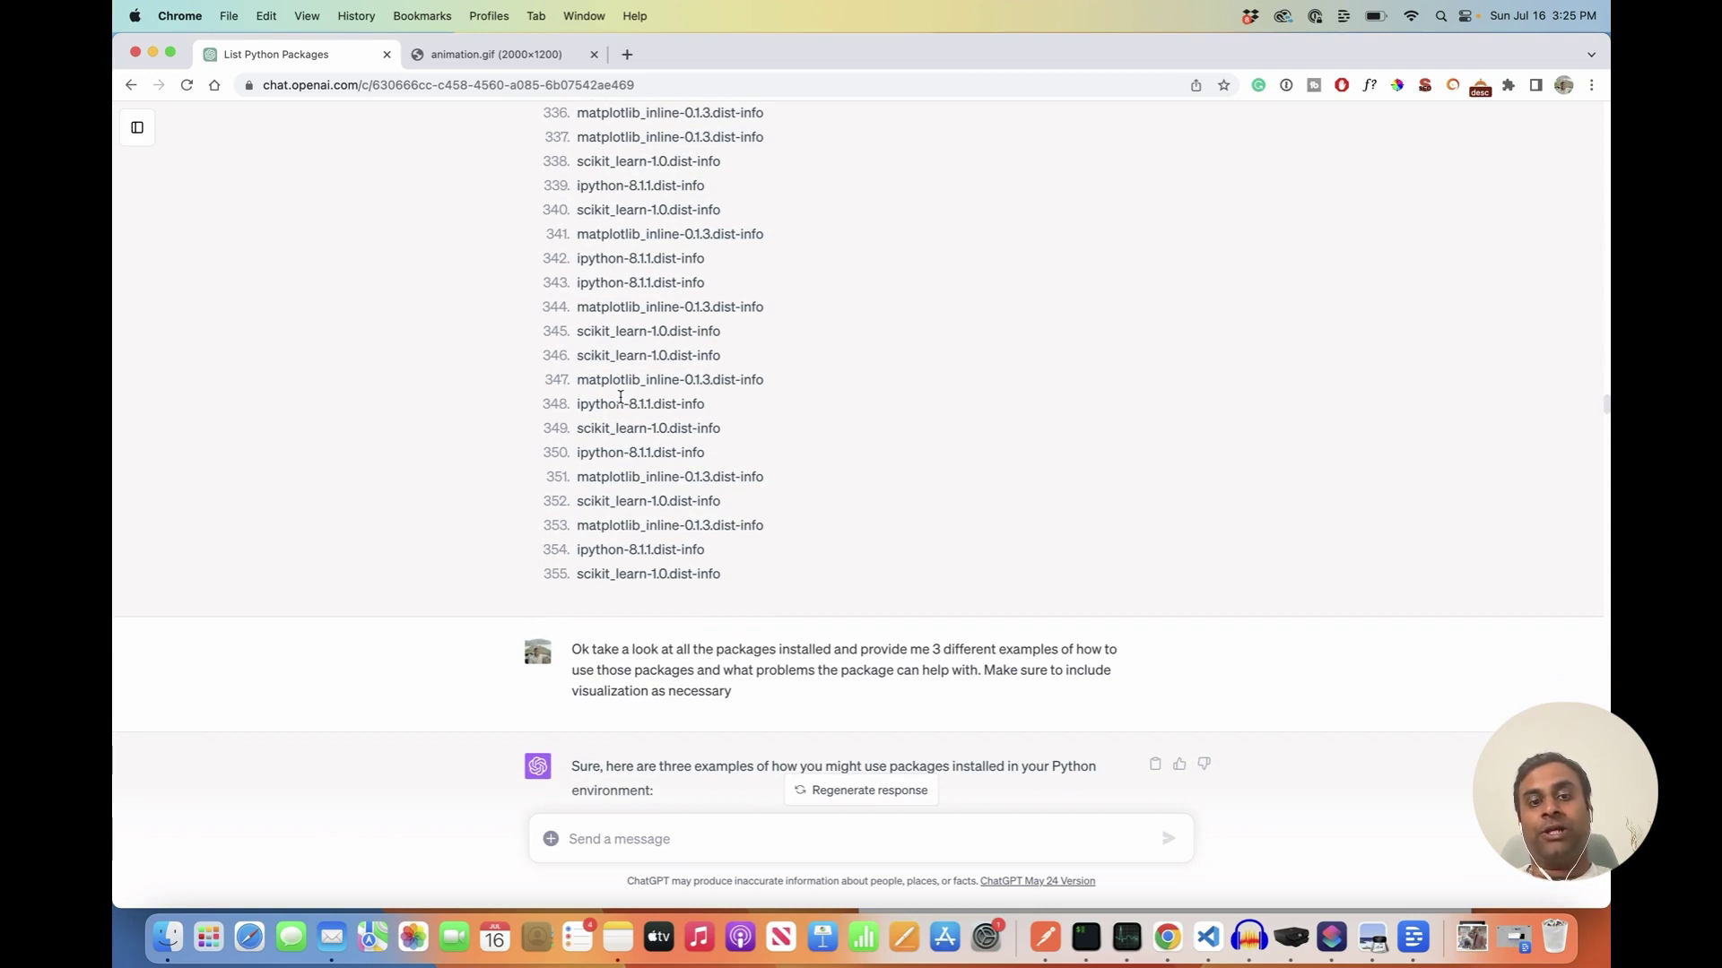
scroll(620, 398, "down", 8)
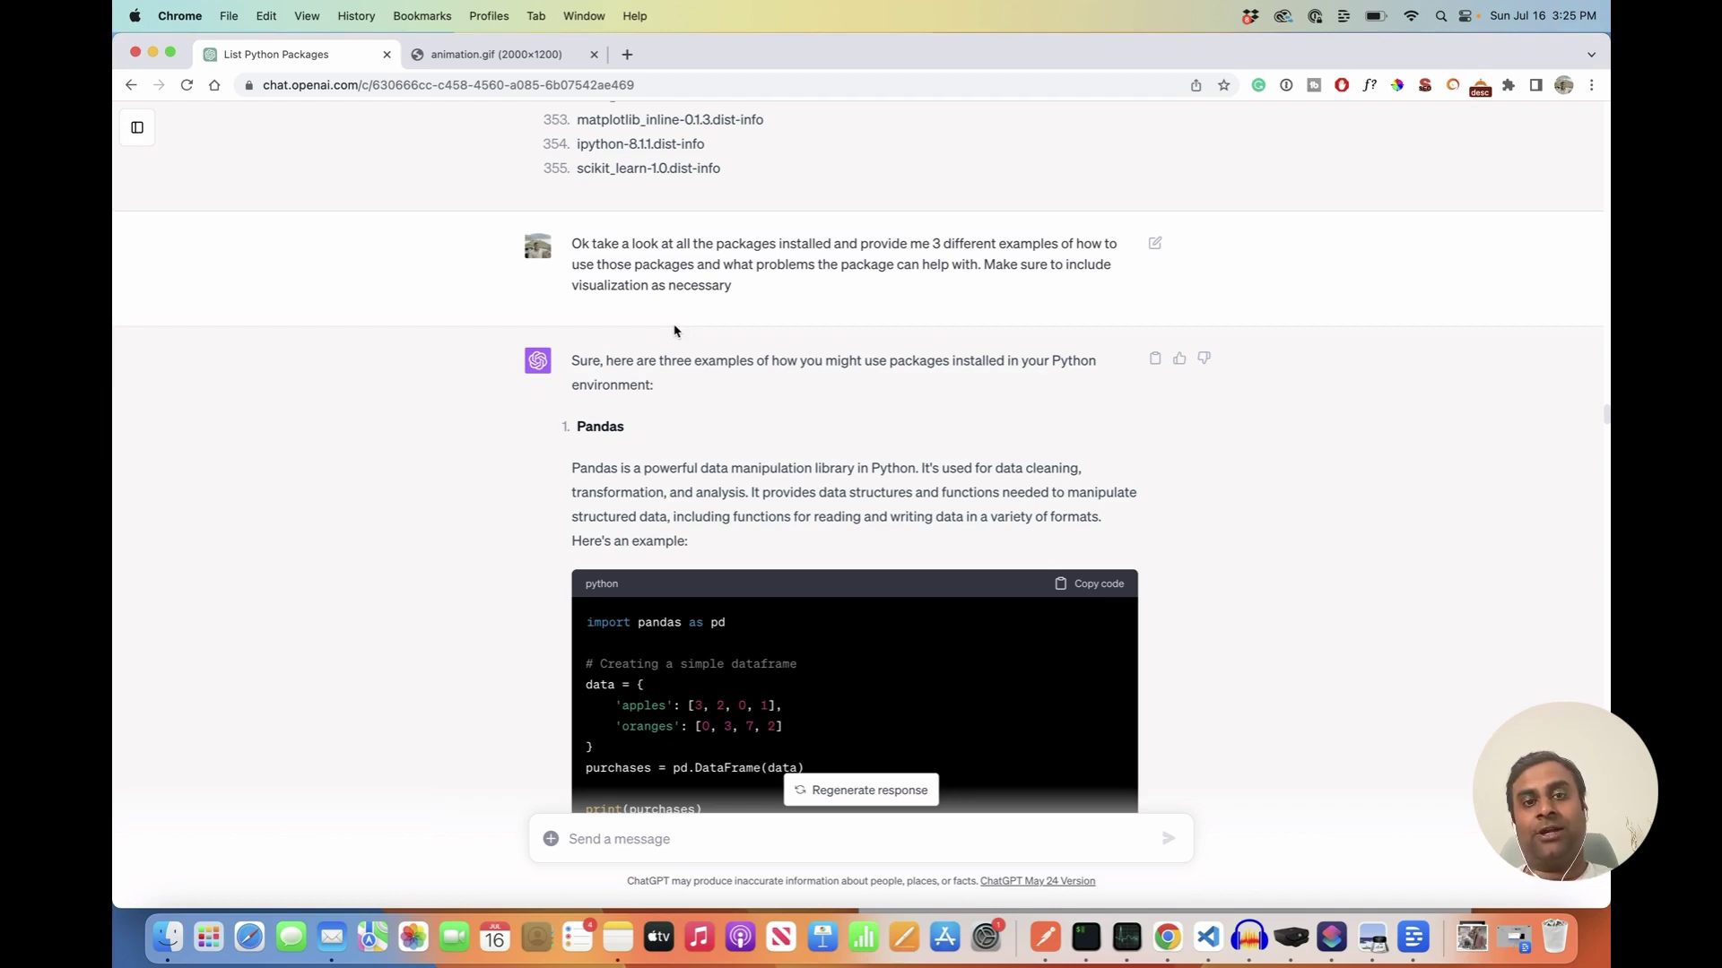
Step: Read the Pandas, Matplotlib and Scikit-learn examples in the reply, highlighting the line that loads weather.csv
scroll(722, 336, "down", 3)
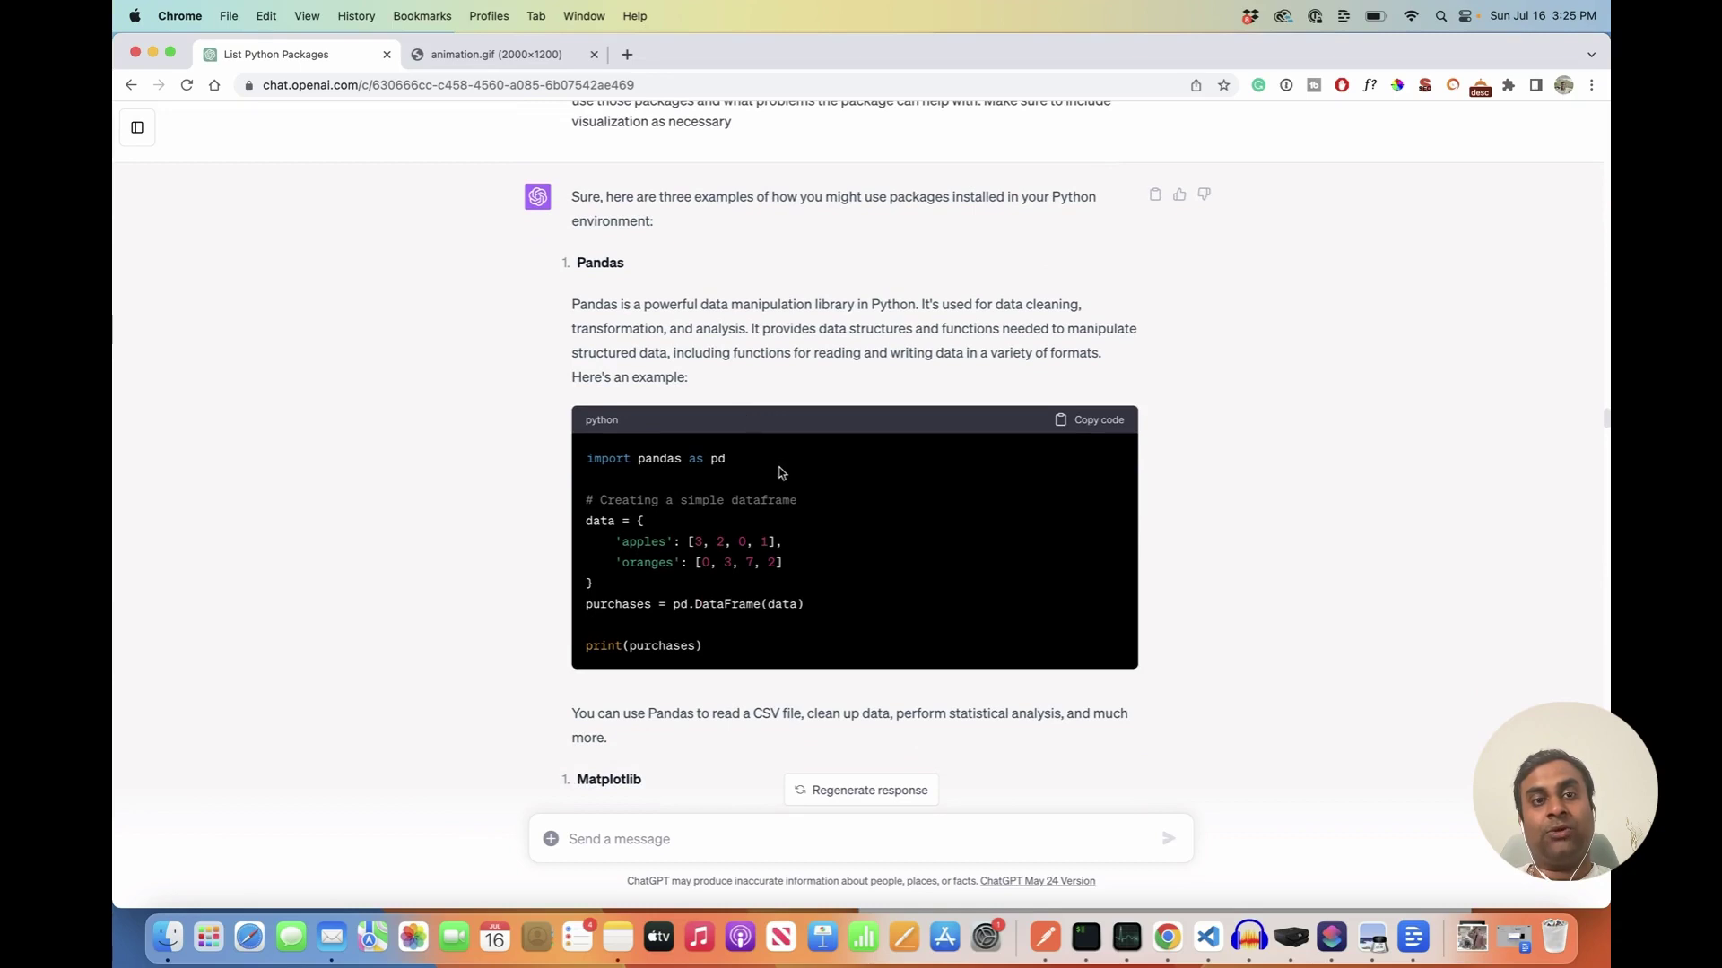
scroll(778, 472, "down", 7)
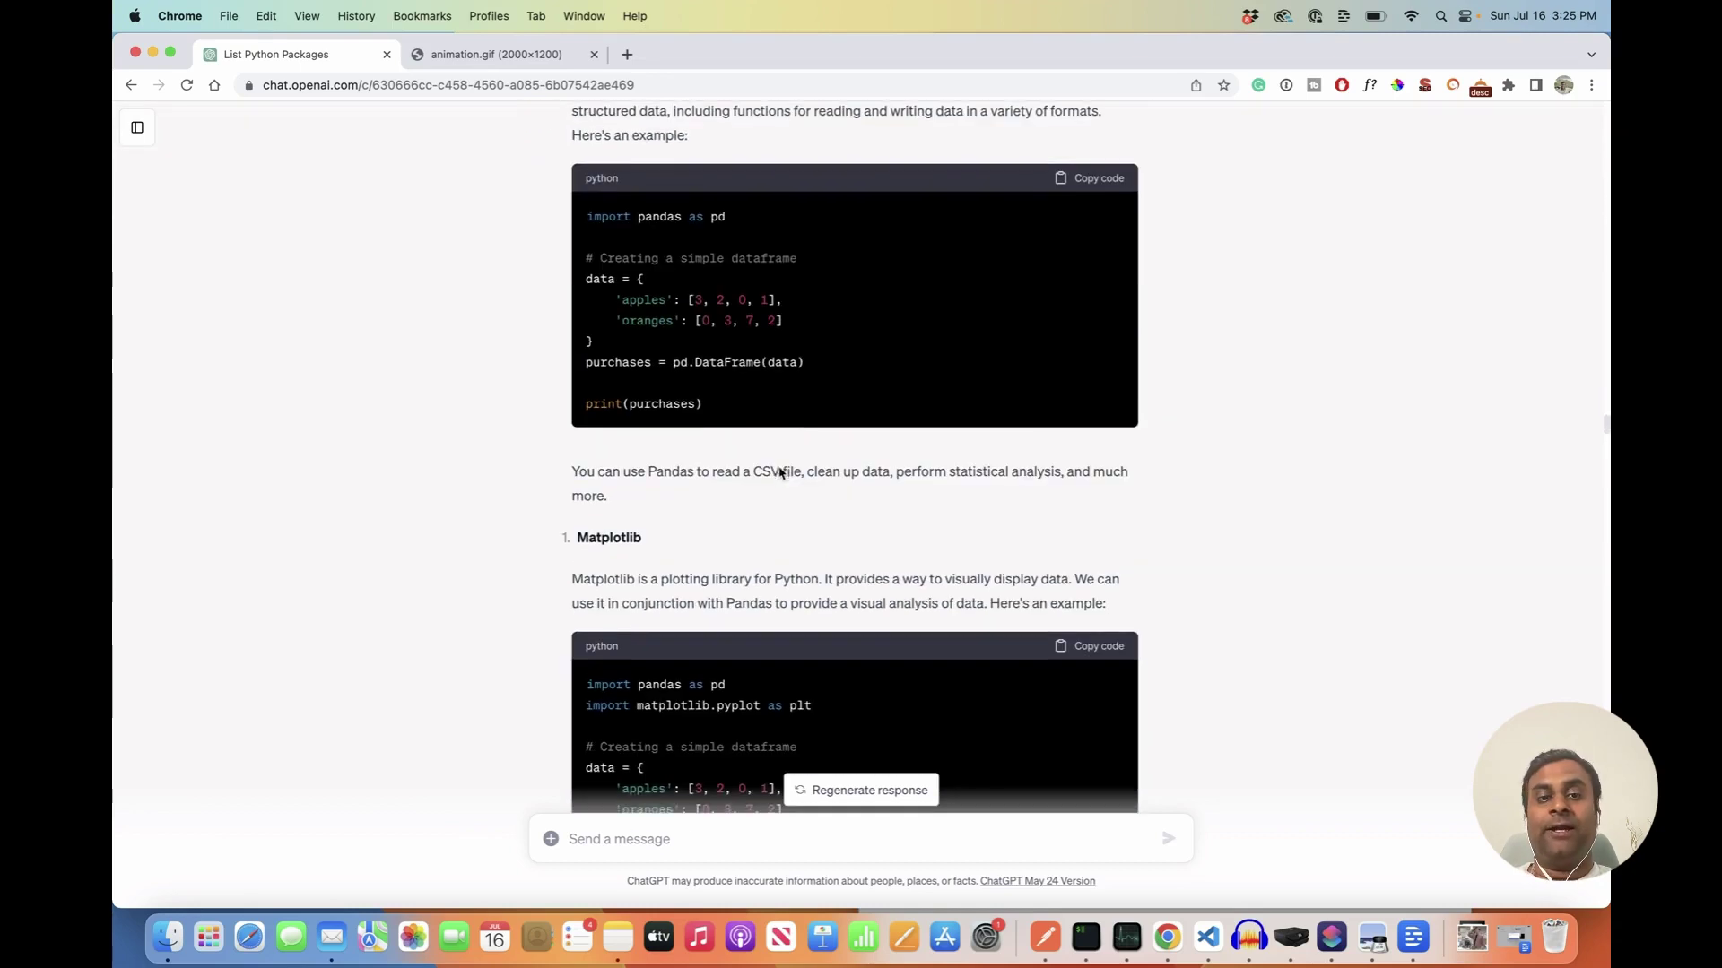
scroll(778, 468, "down", 1)
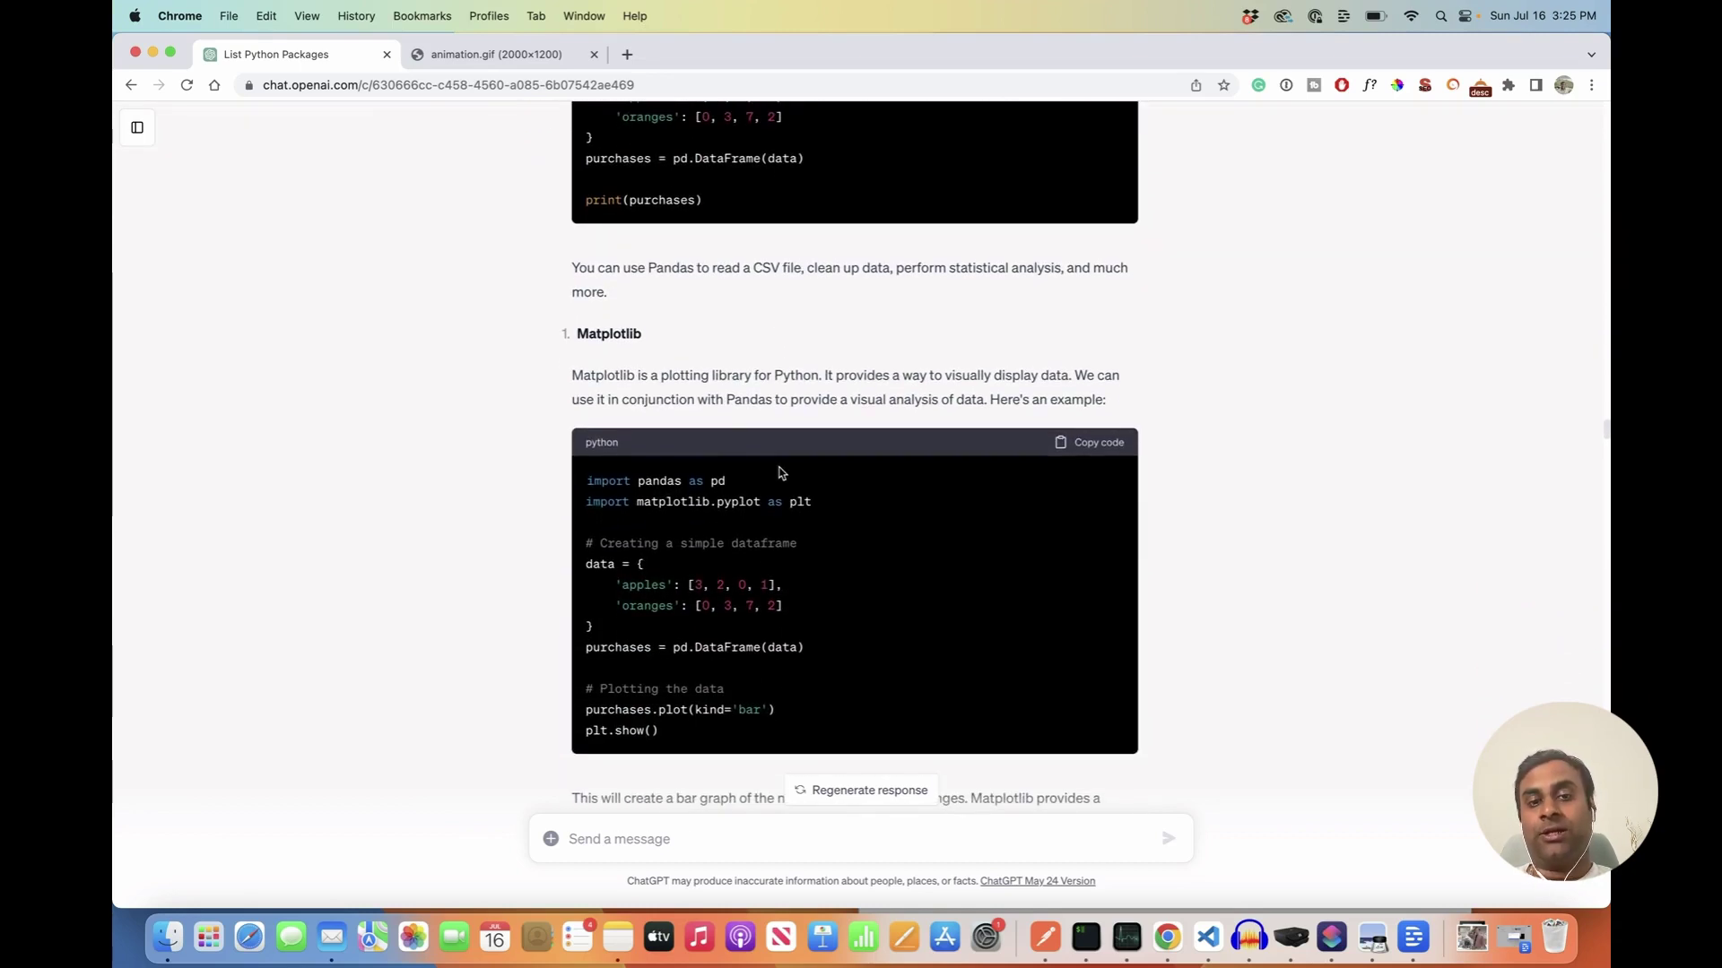
scroll(778, 472, "down", 12)
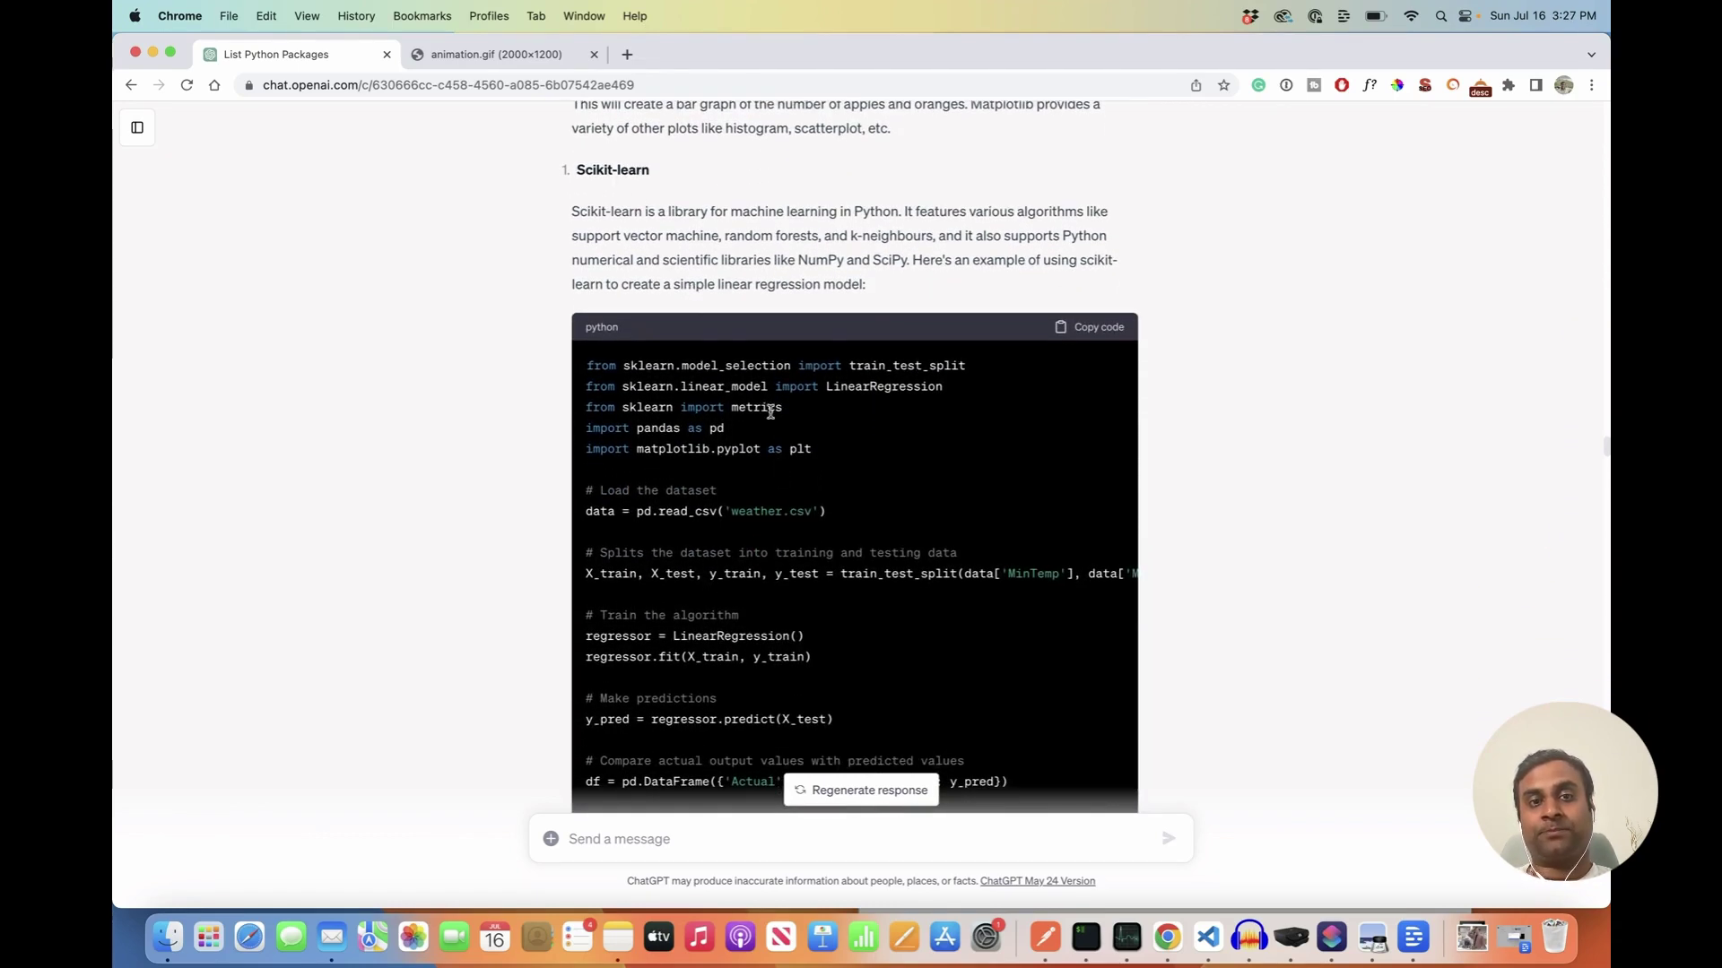
scroll(771, 412, "down", 1)
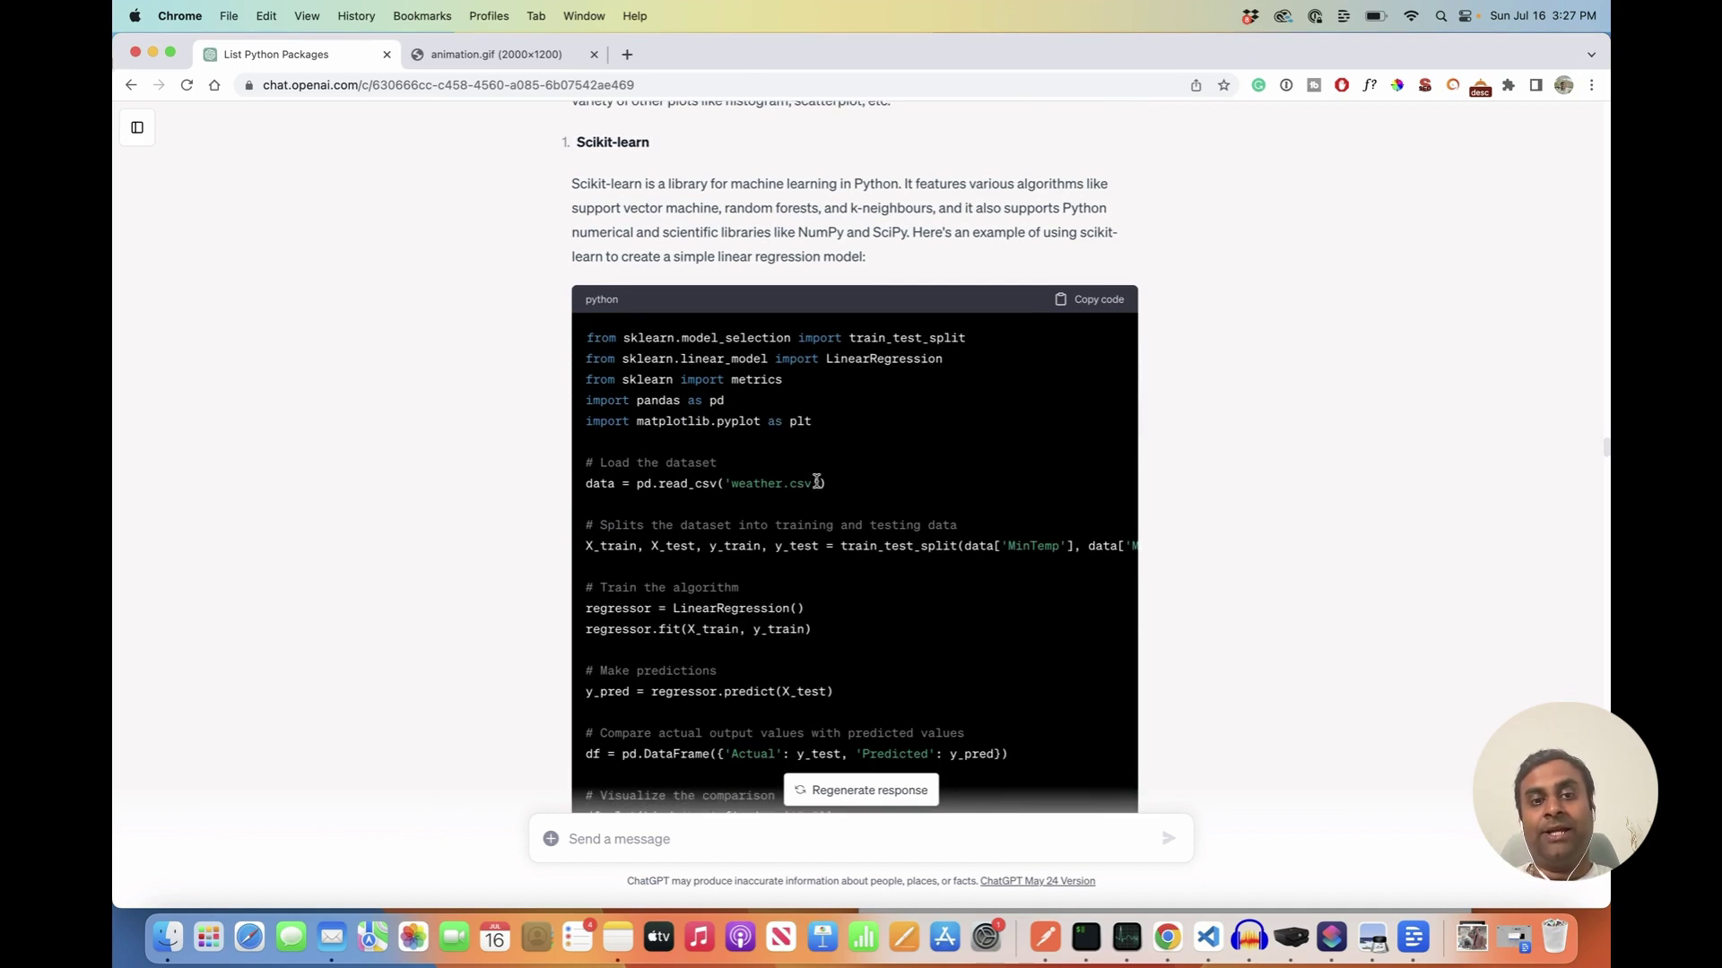
left_click_drag(819, 483, 682, 463)
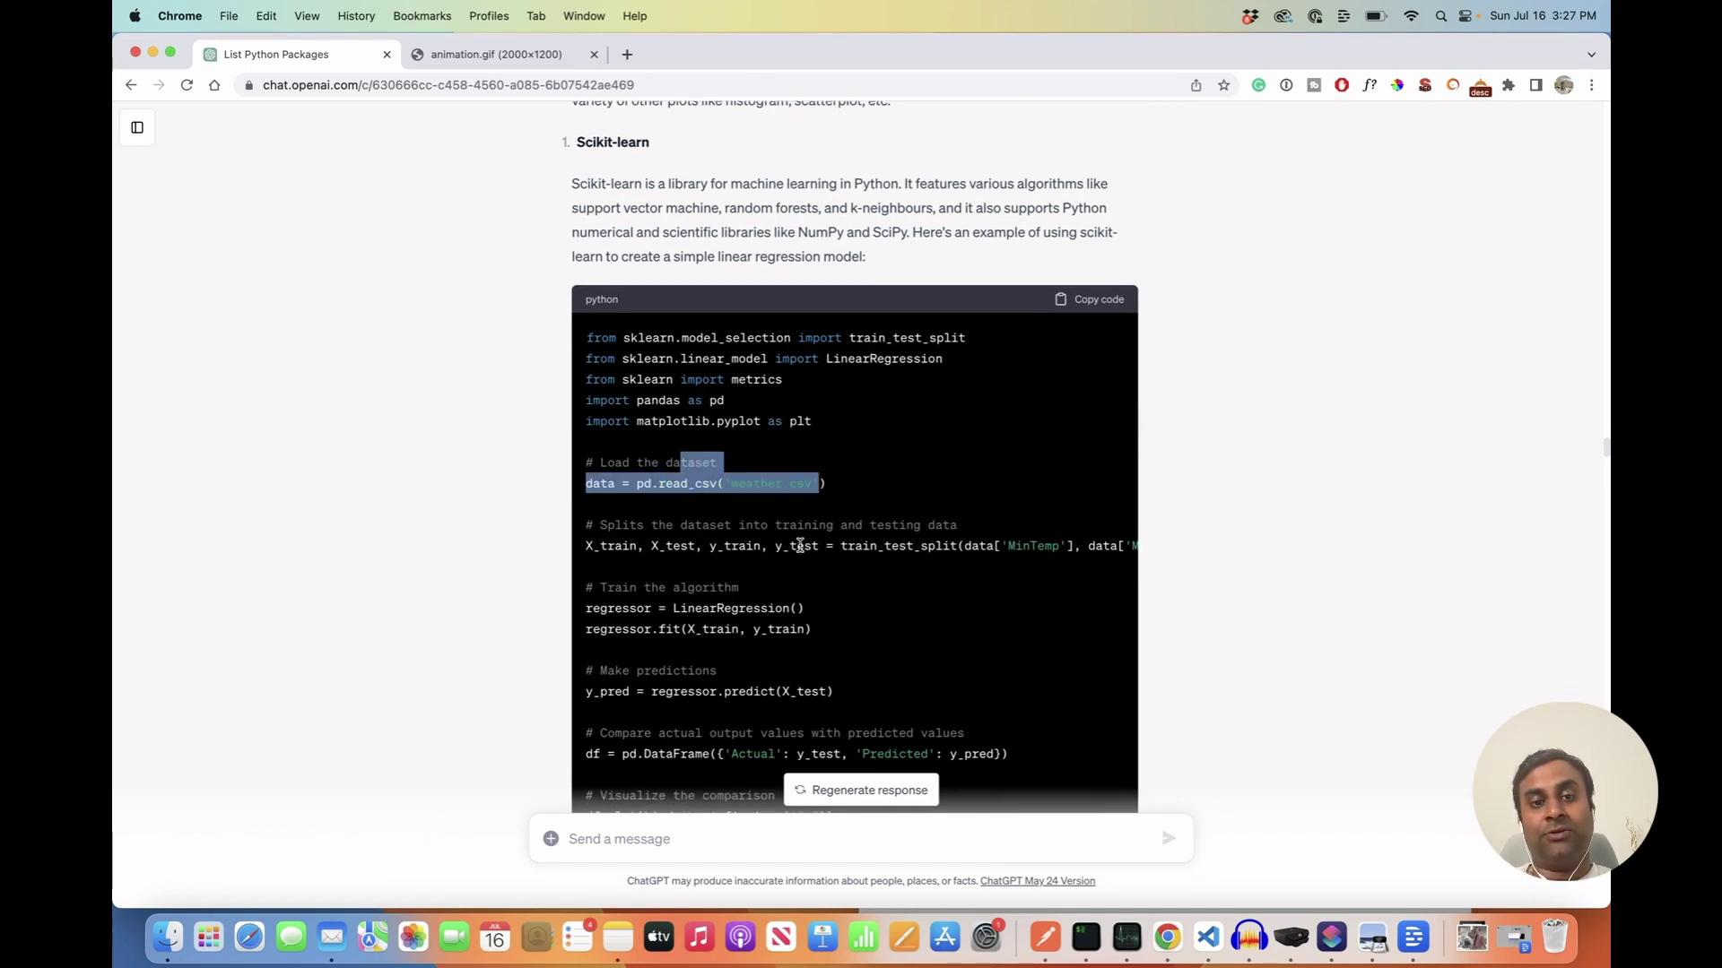
scroll(798, 543, "down", 5)
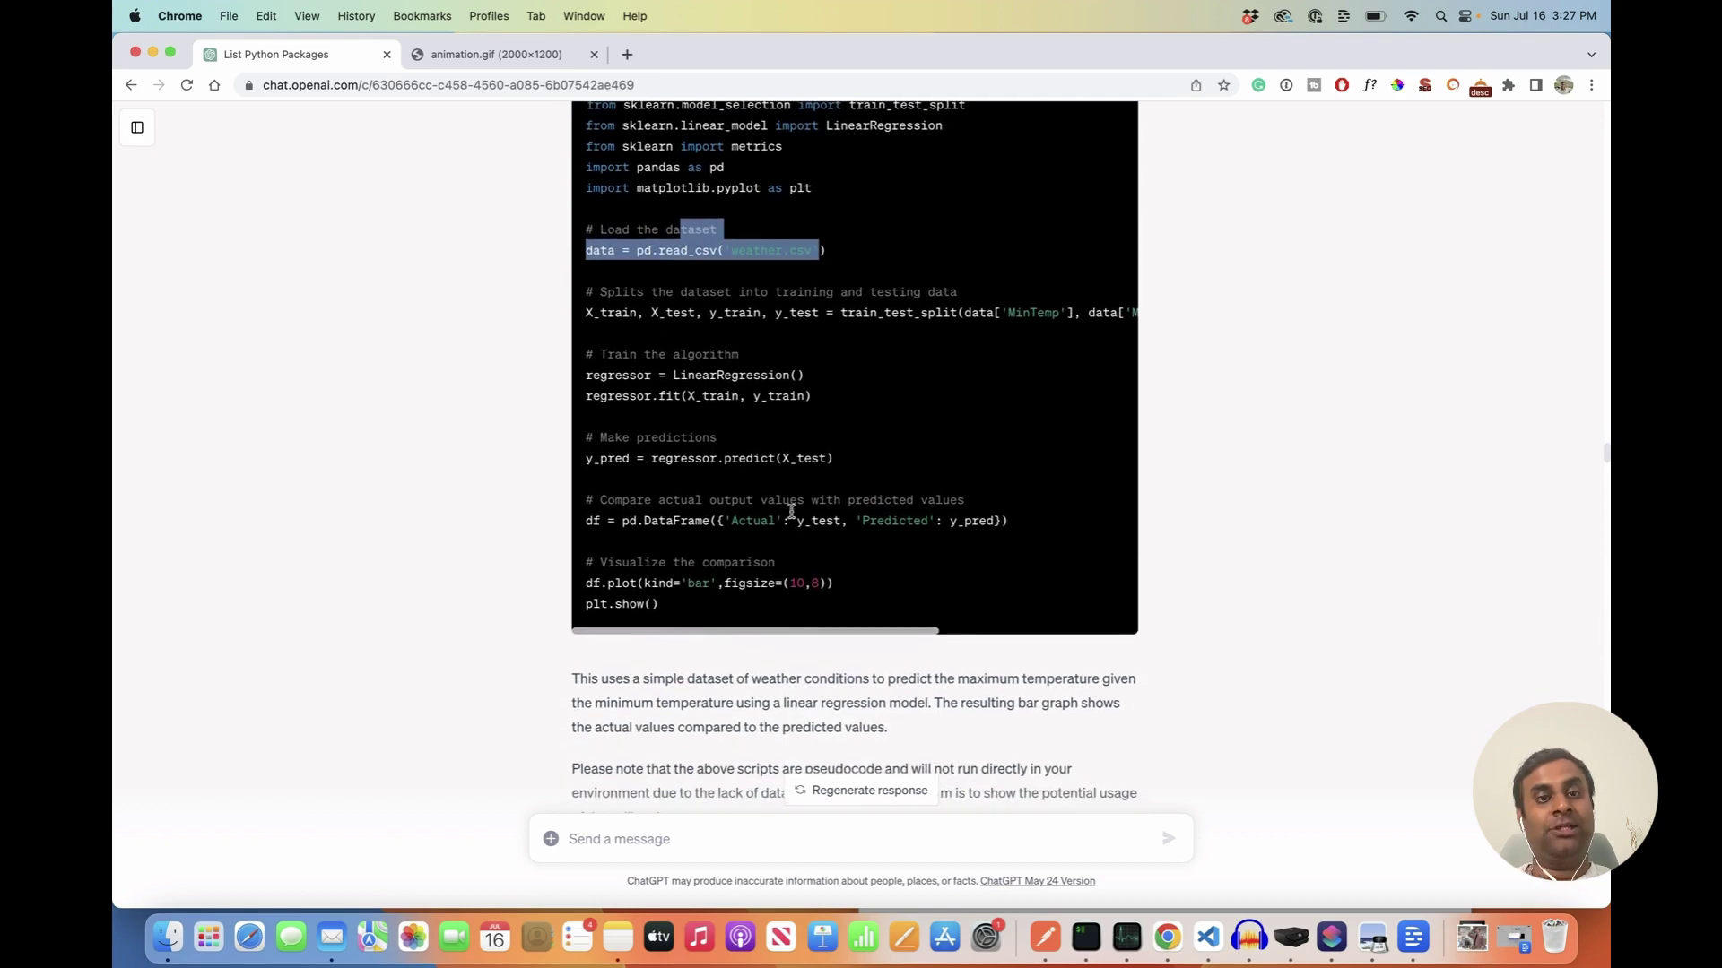
Step: Read the prompt asking for examples runnable in the current environment and examine the reply's scripts through the scikit-learn iris KNN classifier
scroll(790, 503, "down", 10)
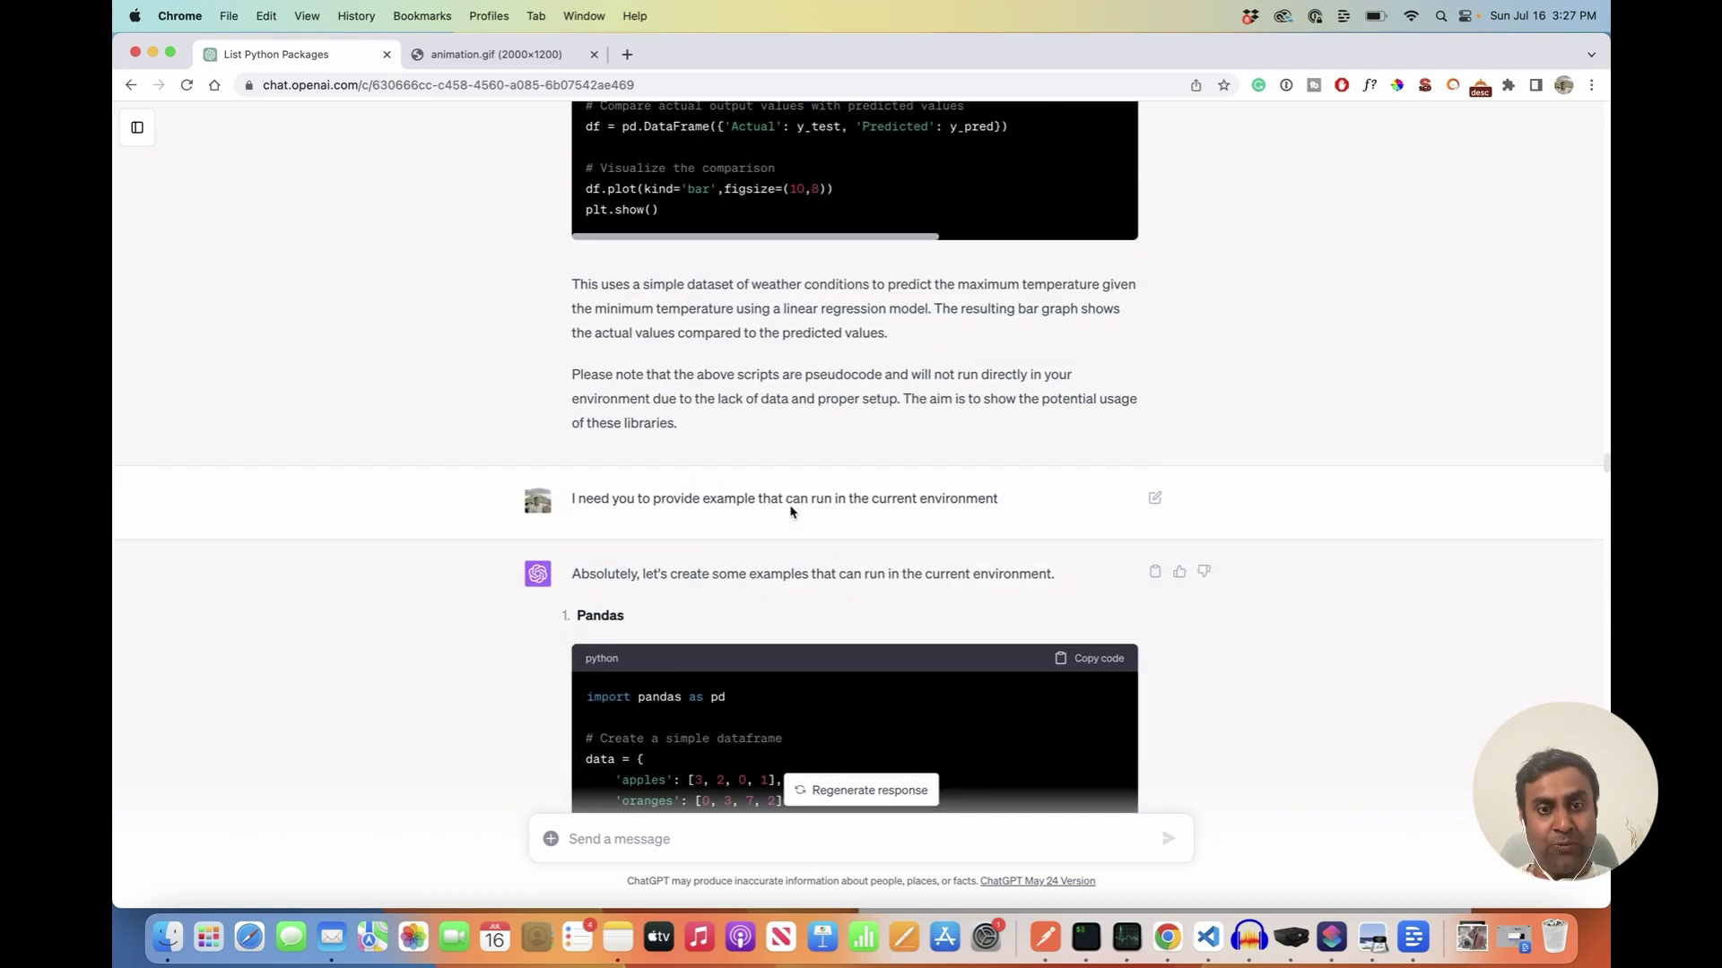
scroll(791, 512, "down", 5)
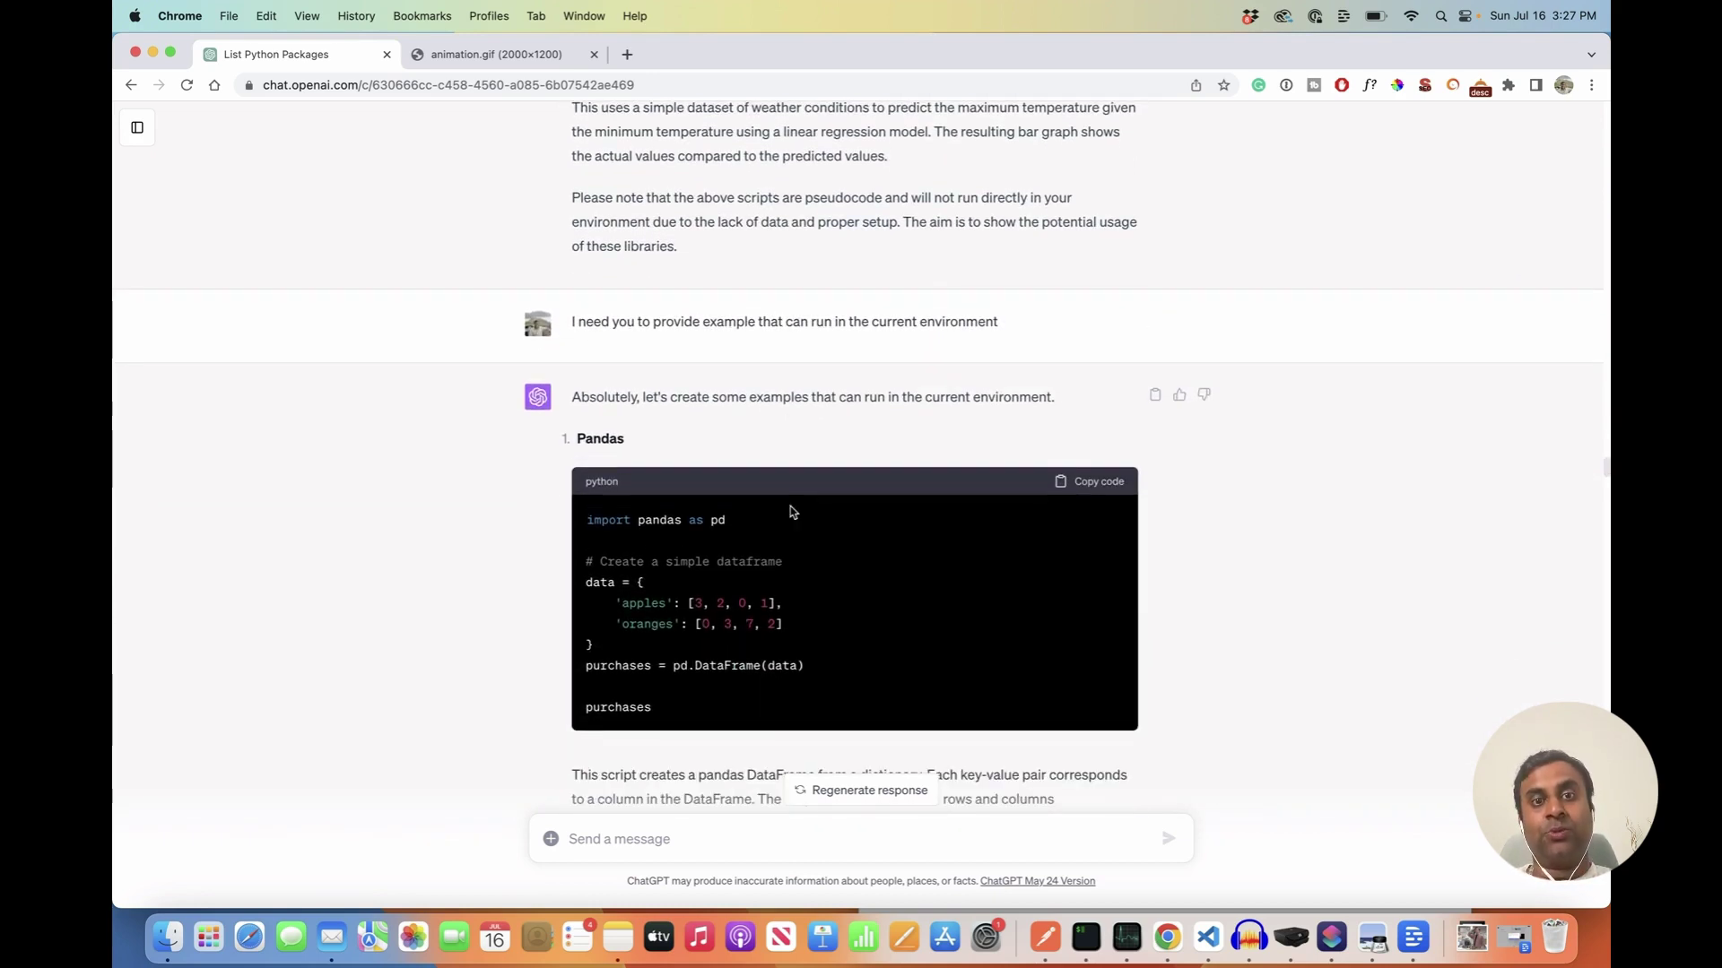
scroll(791, 512, "down", 1)
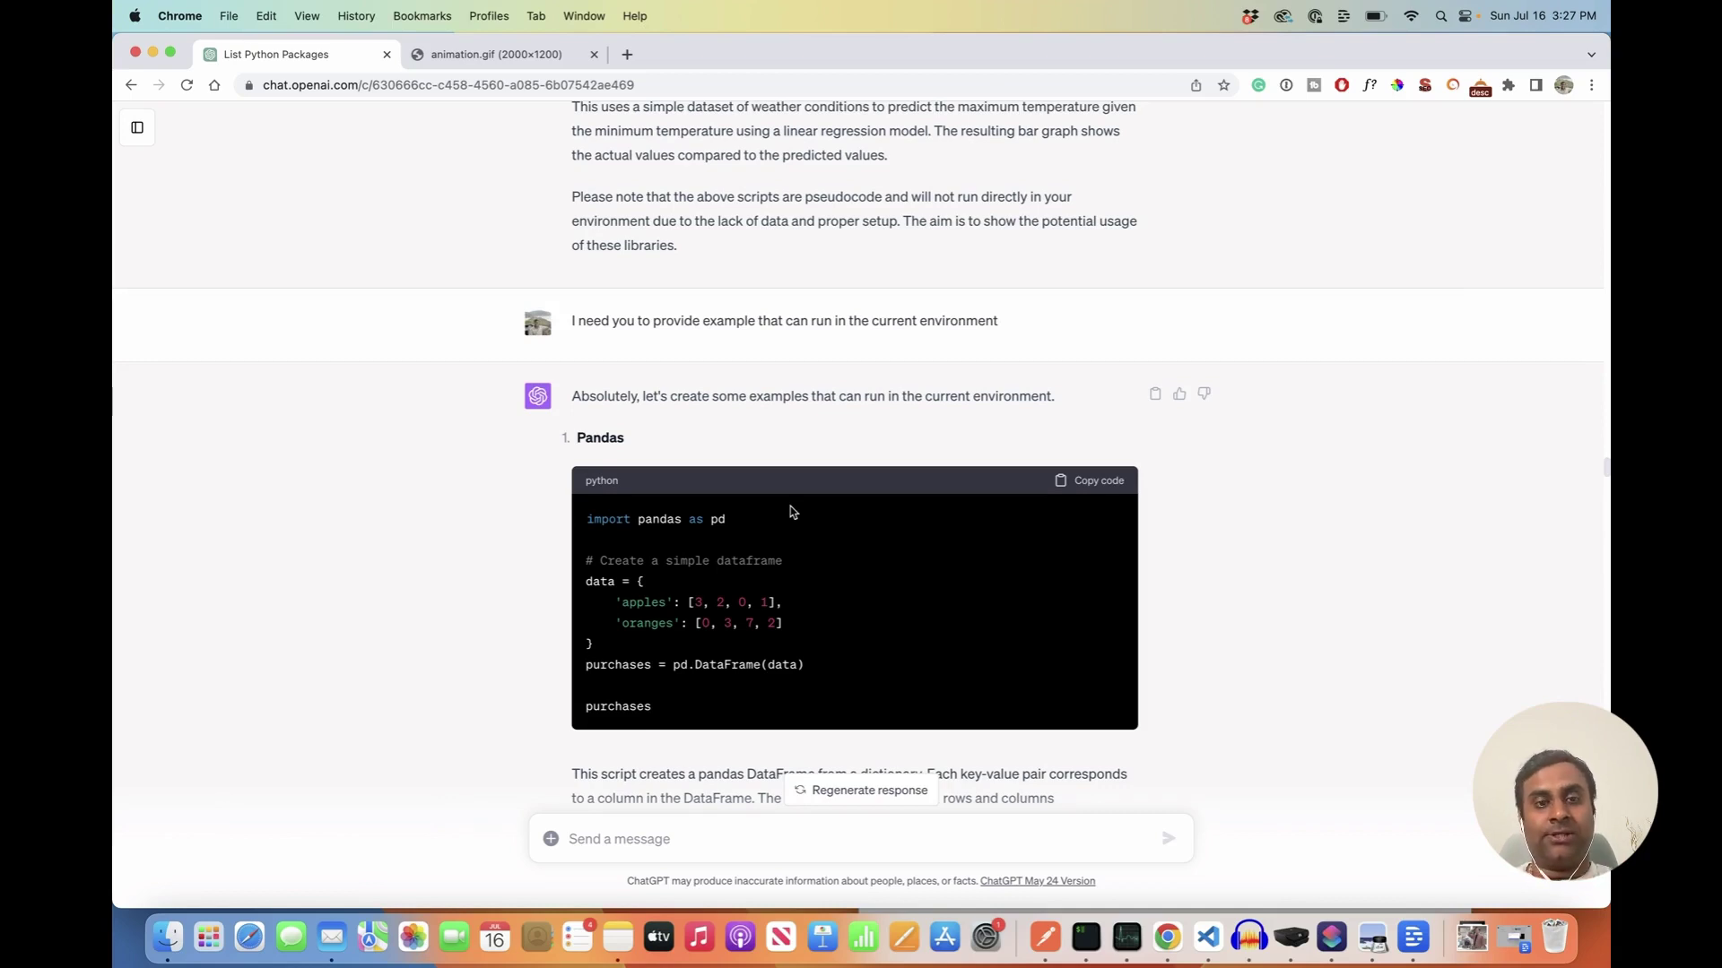
scroll(791, 512, "down", 10)
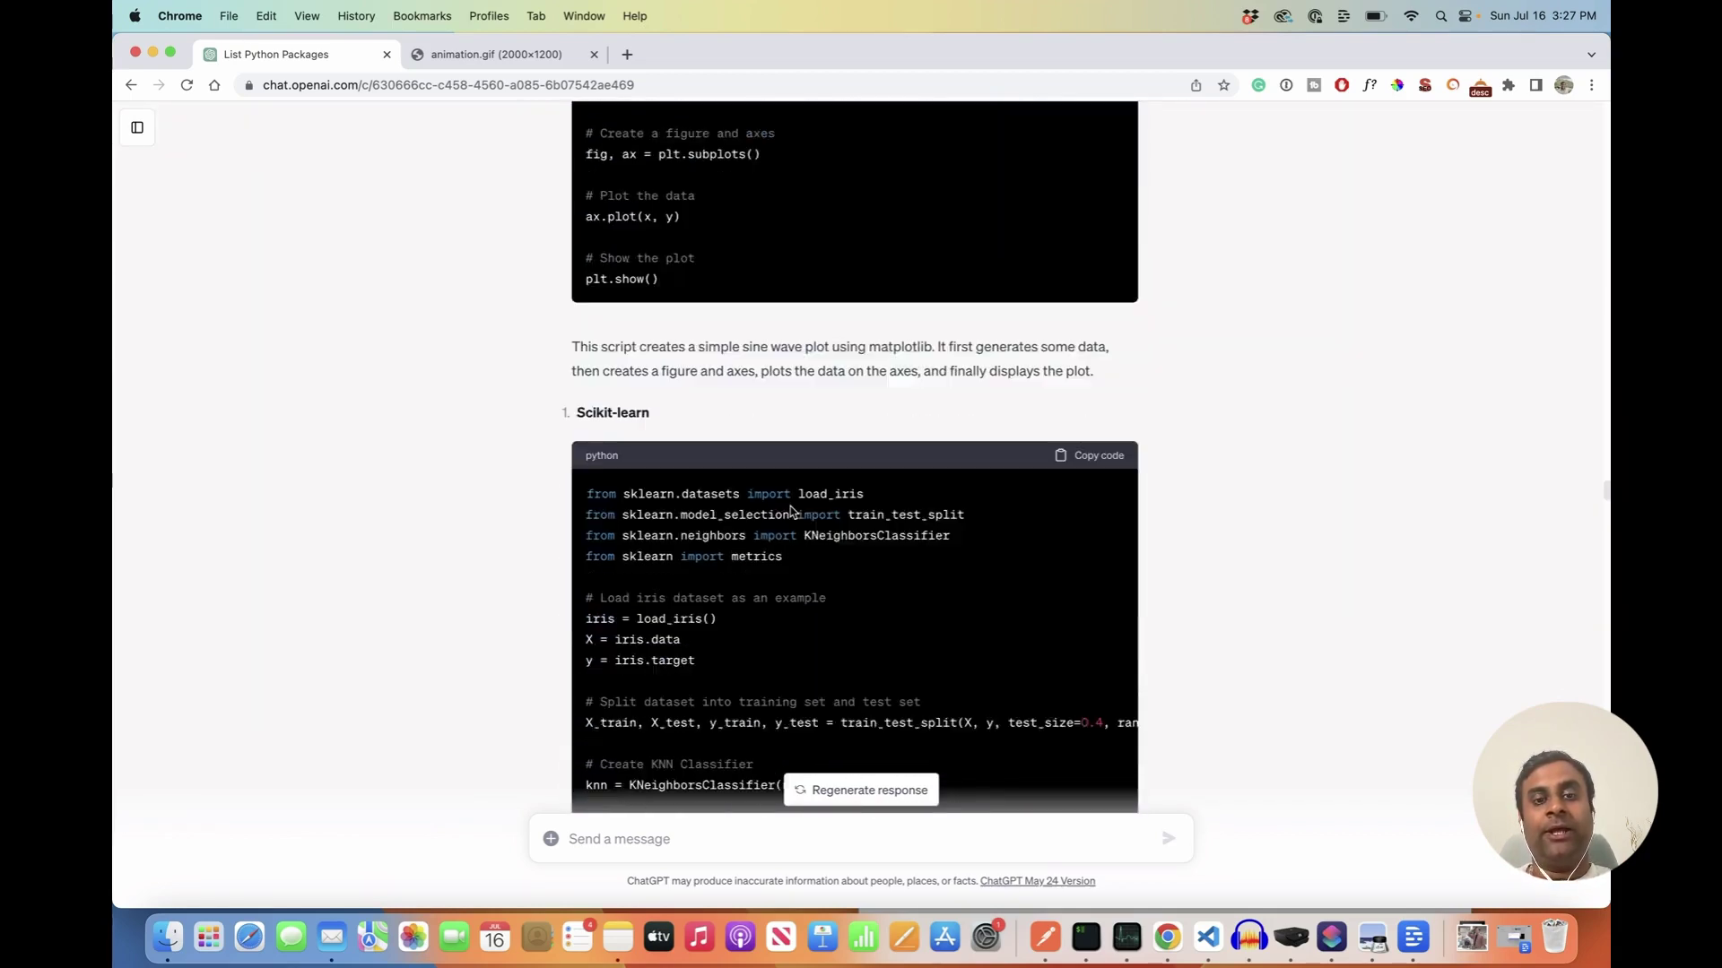
scroll(791, 512, "down", 3)
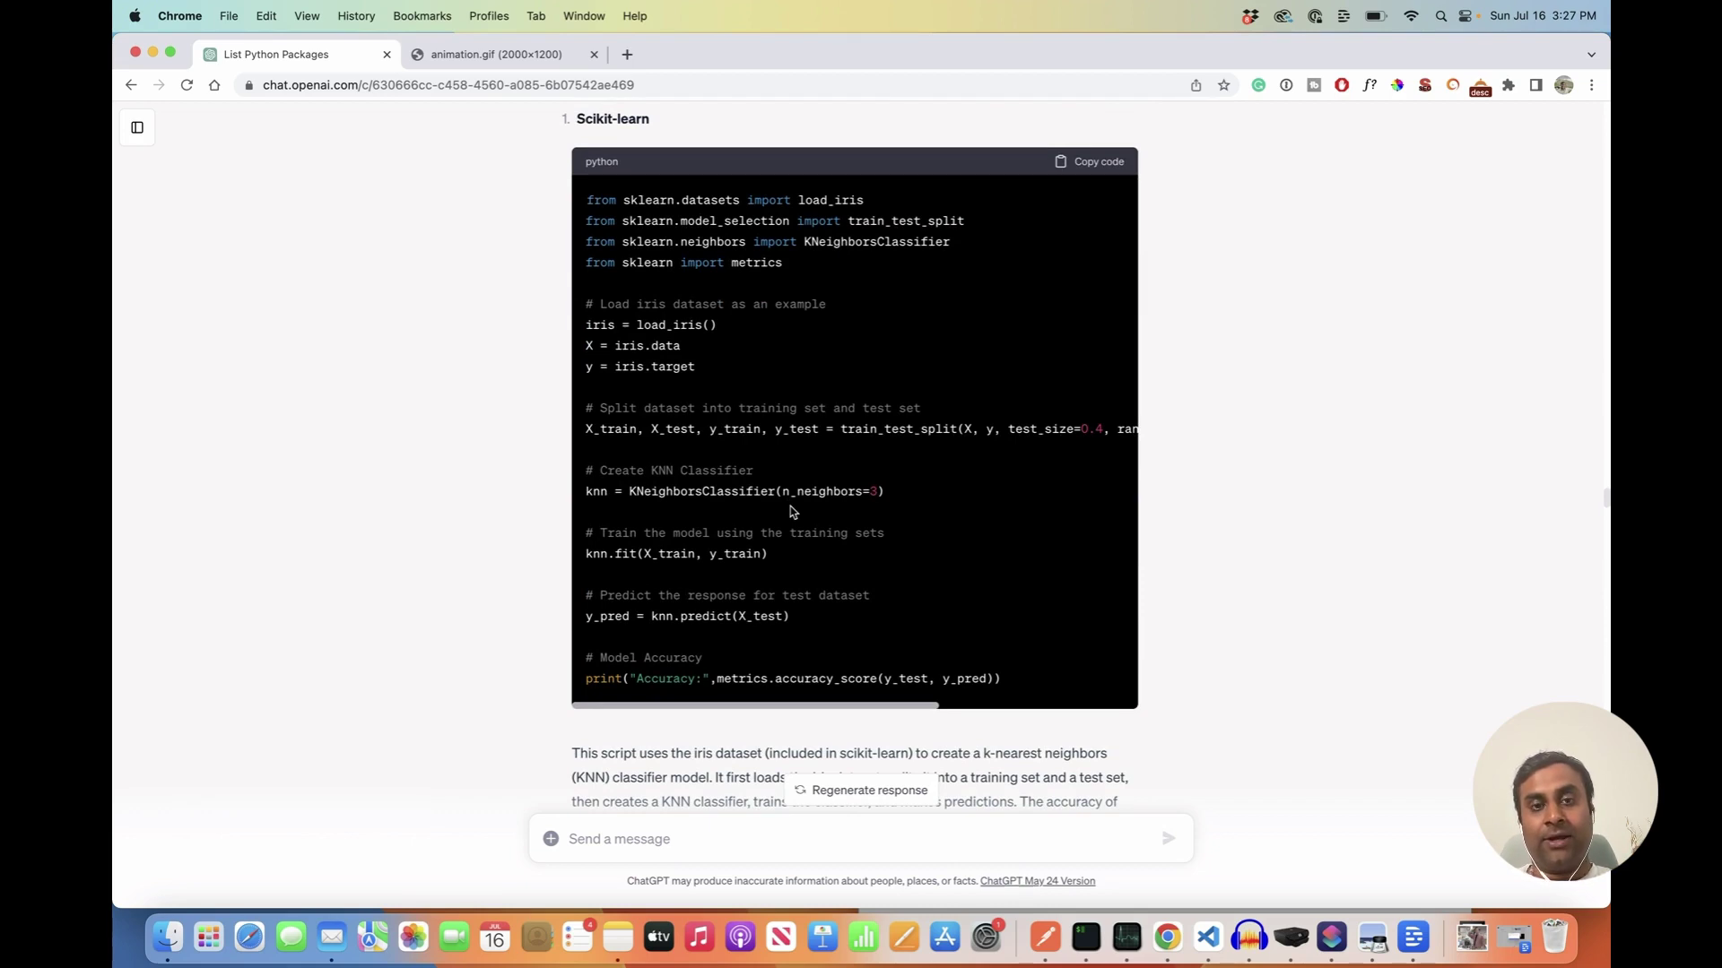
scroll(791, 512, "right", 3)
scroll(791, 512, "left", 3)
scroll(793, 512, "down", 3)
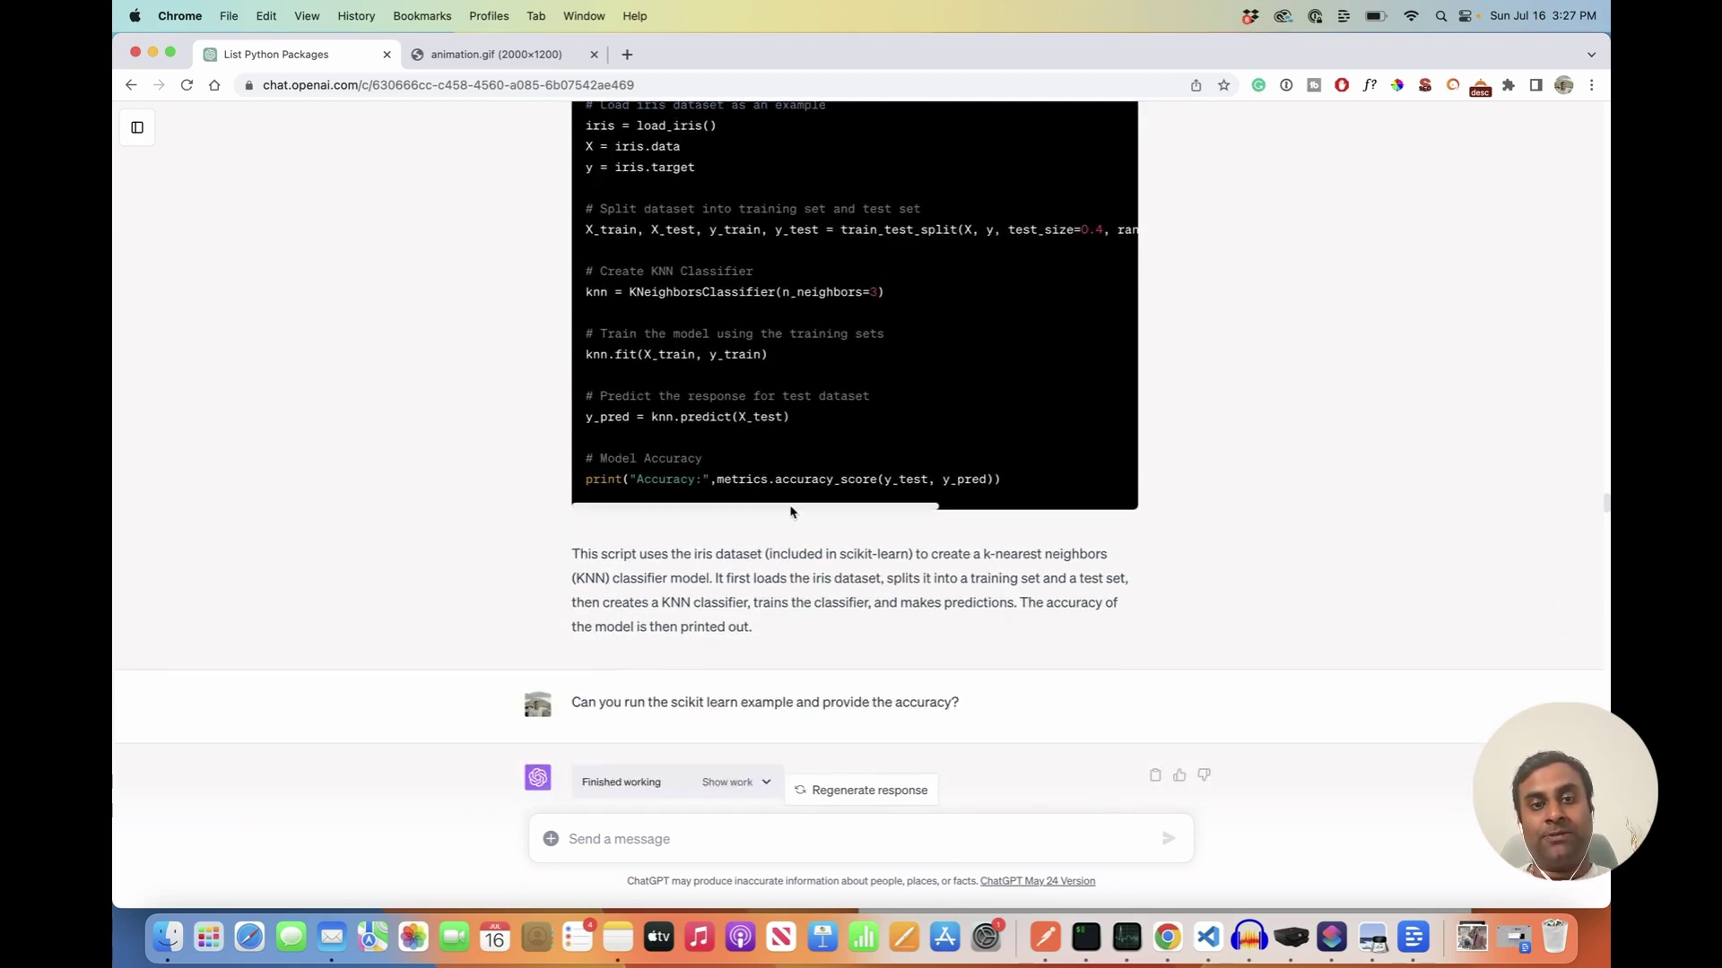
scroll(793, 512, "up", 3)
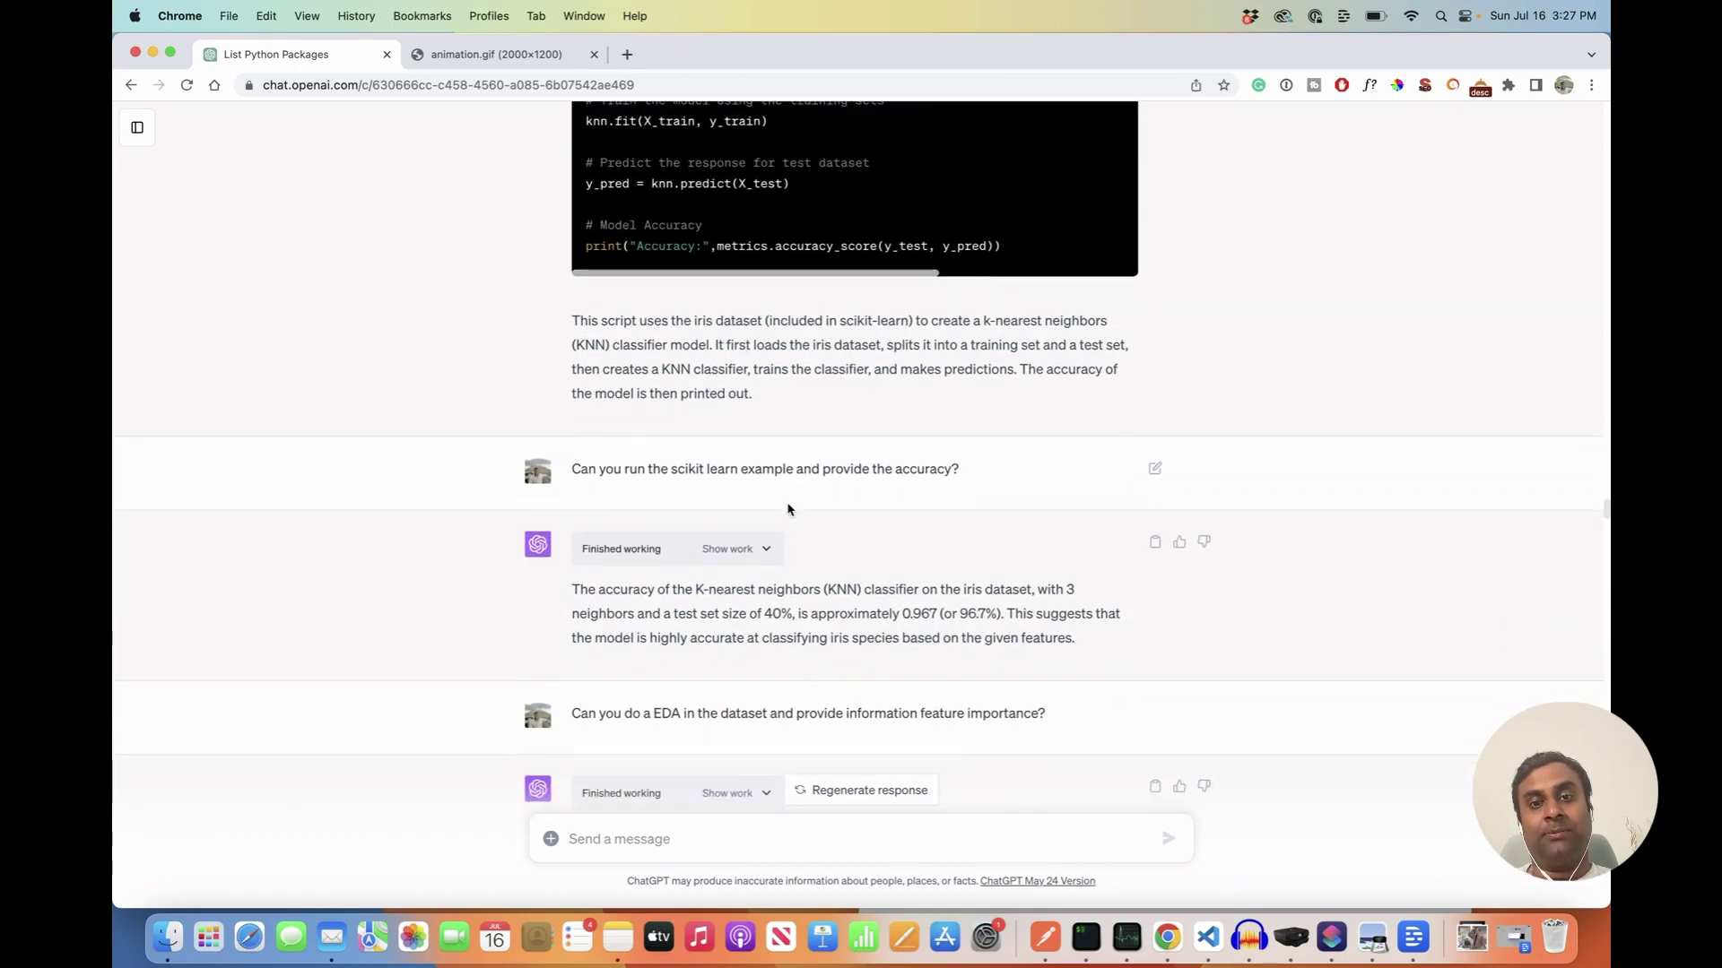
Step: Expand the work behind the scikit-learn accuracy reply and examine the executed code and its result
scroll(788, 510, "down", 4)
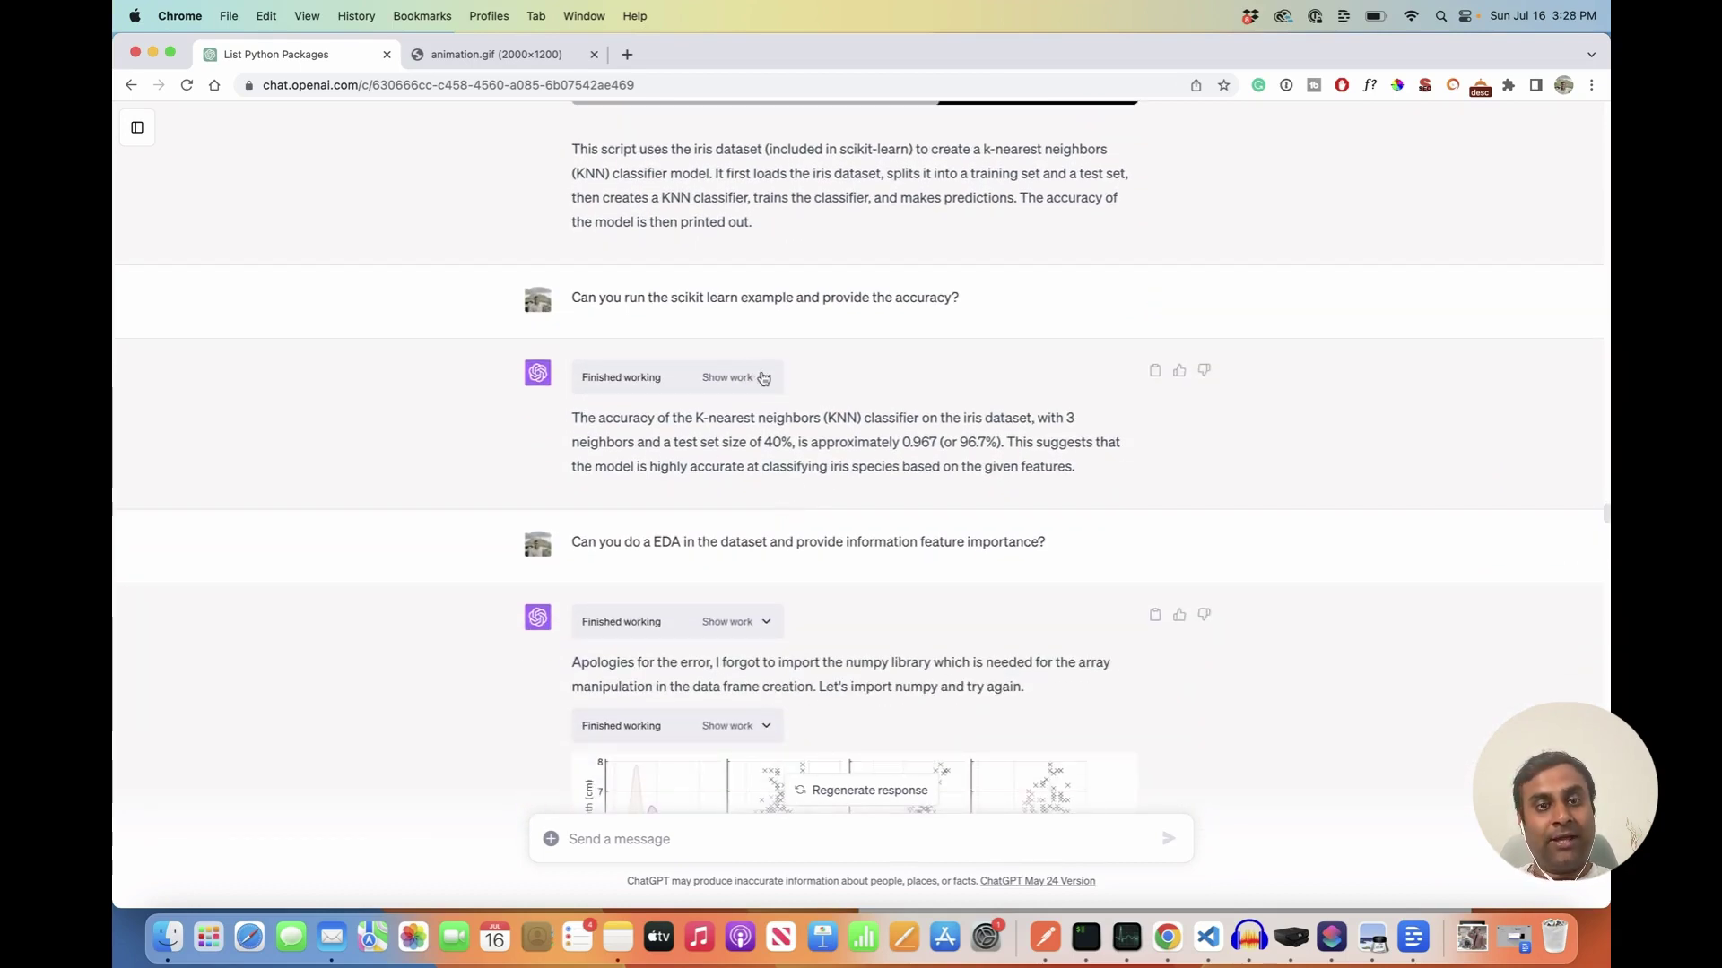
left_click(762, 378)
scroll(746, 482, "down", 3)
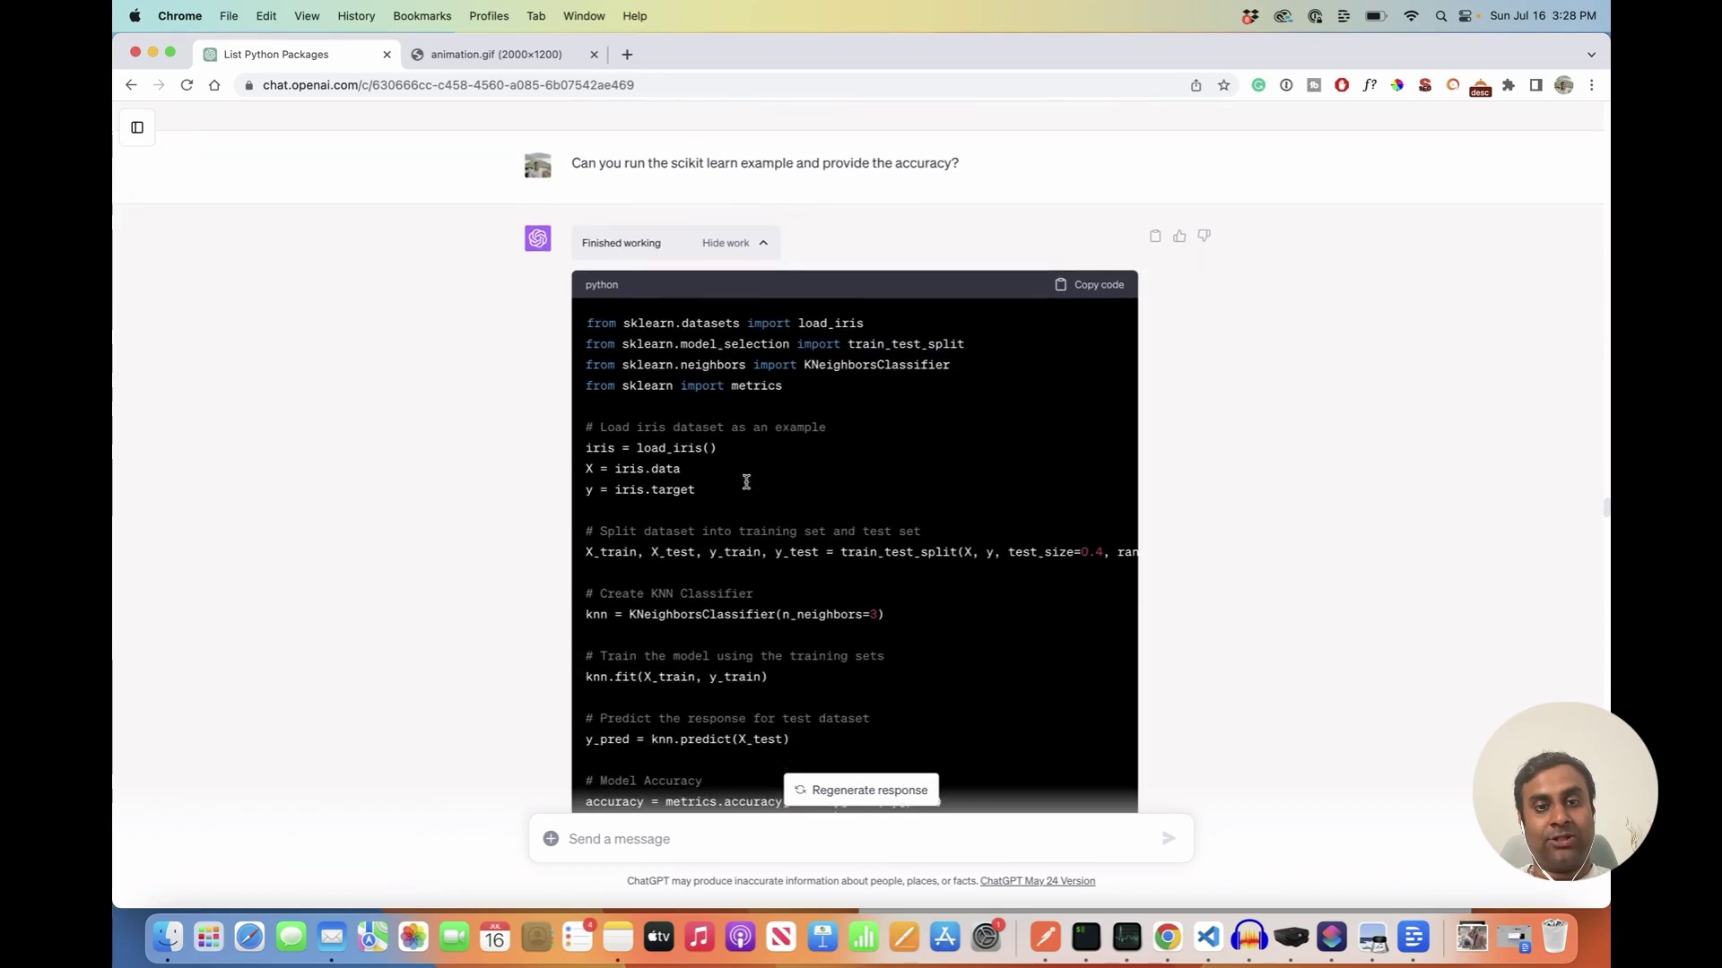
scroll(704, 444, "down", 5)
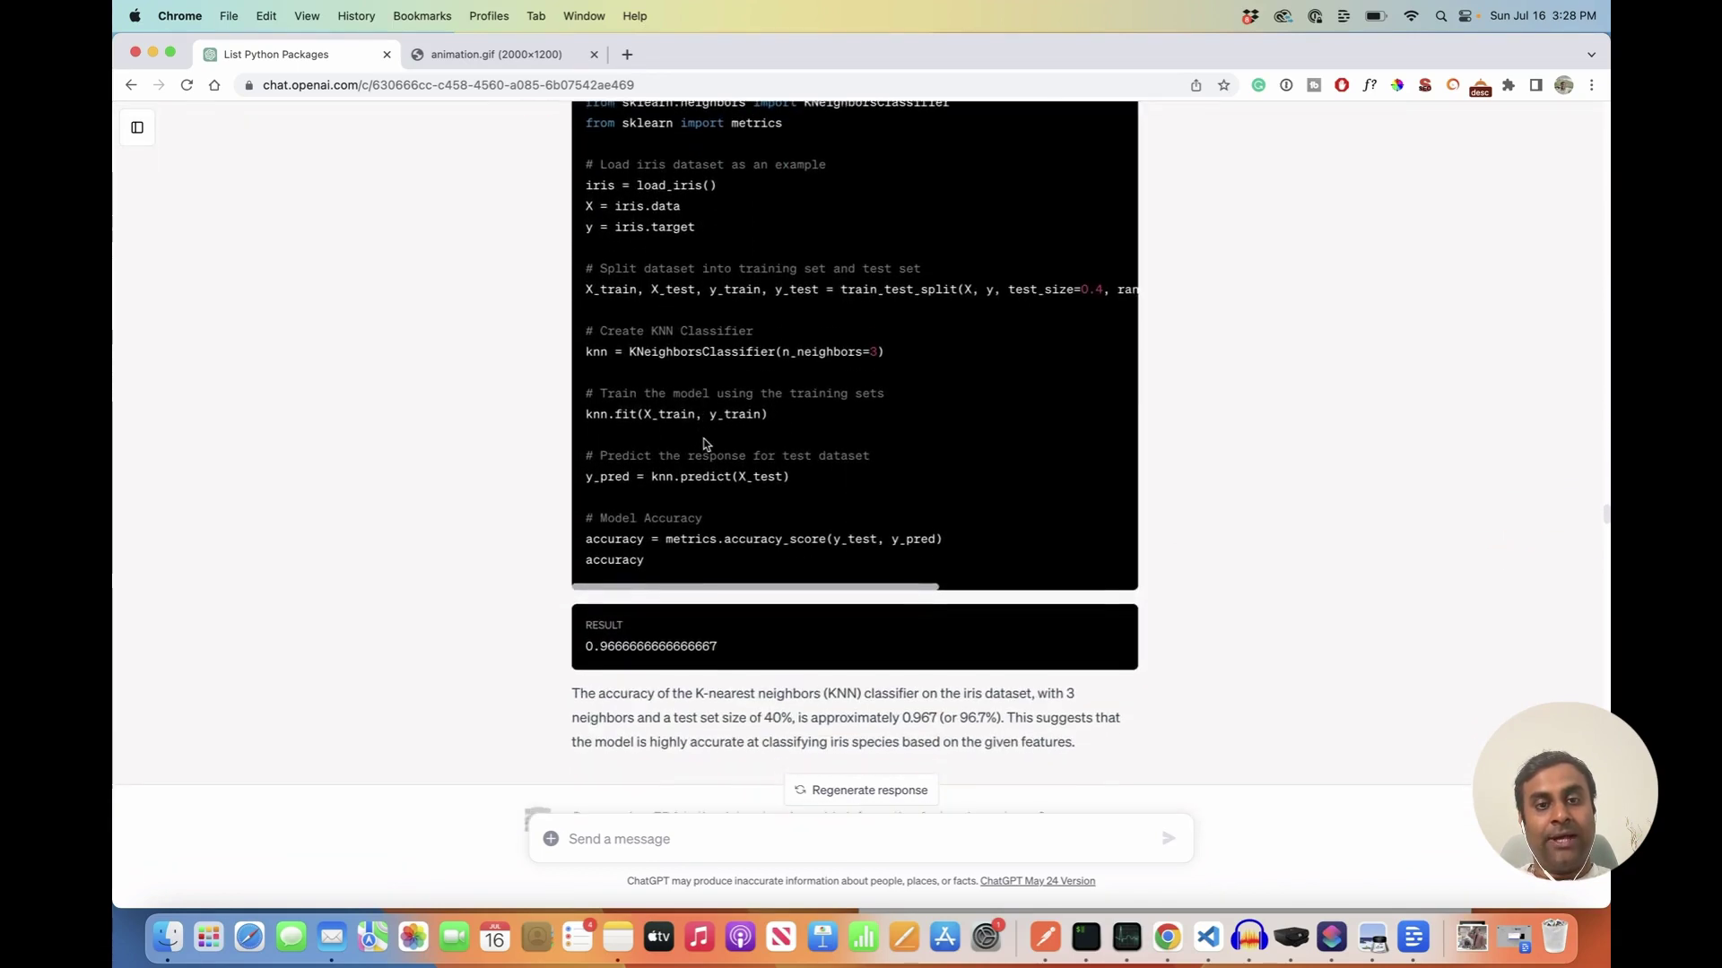
scroll(704, 444, "down", 2)
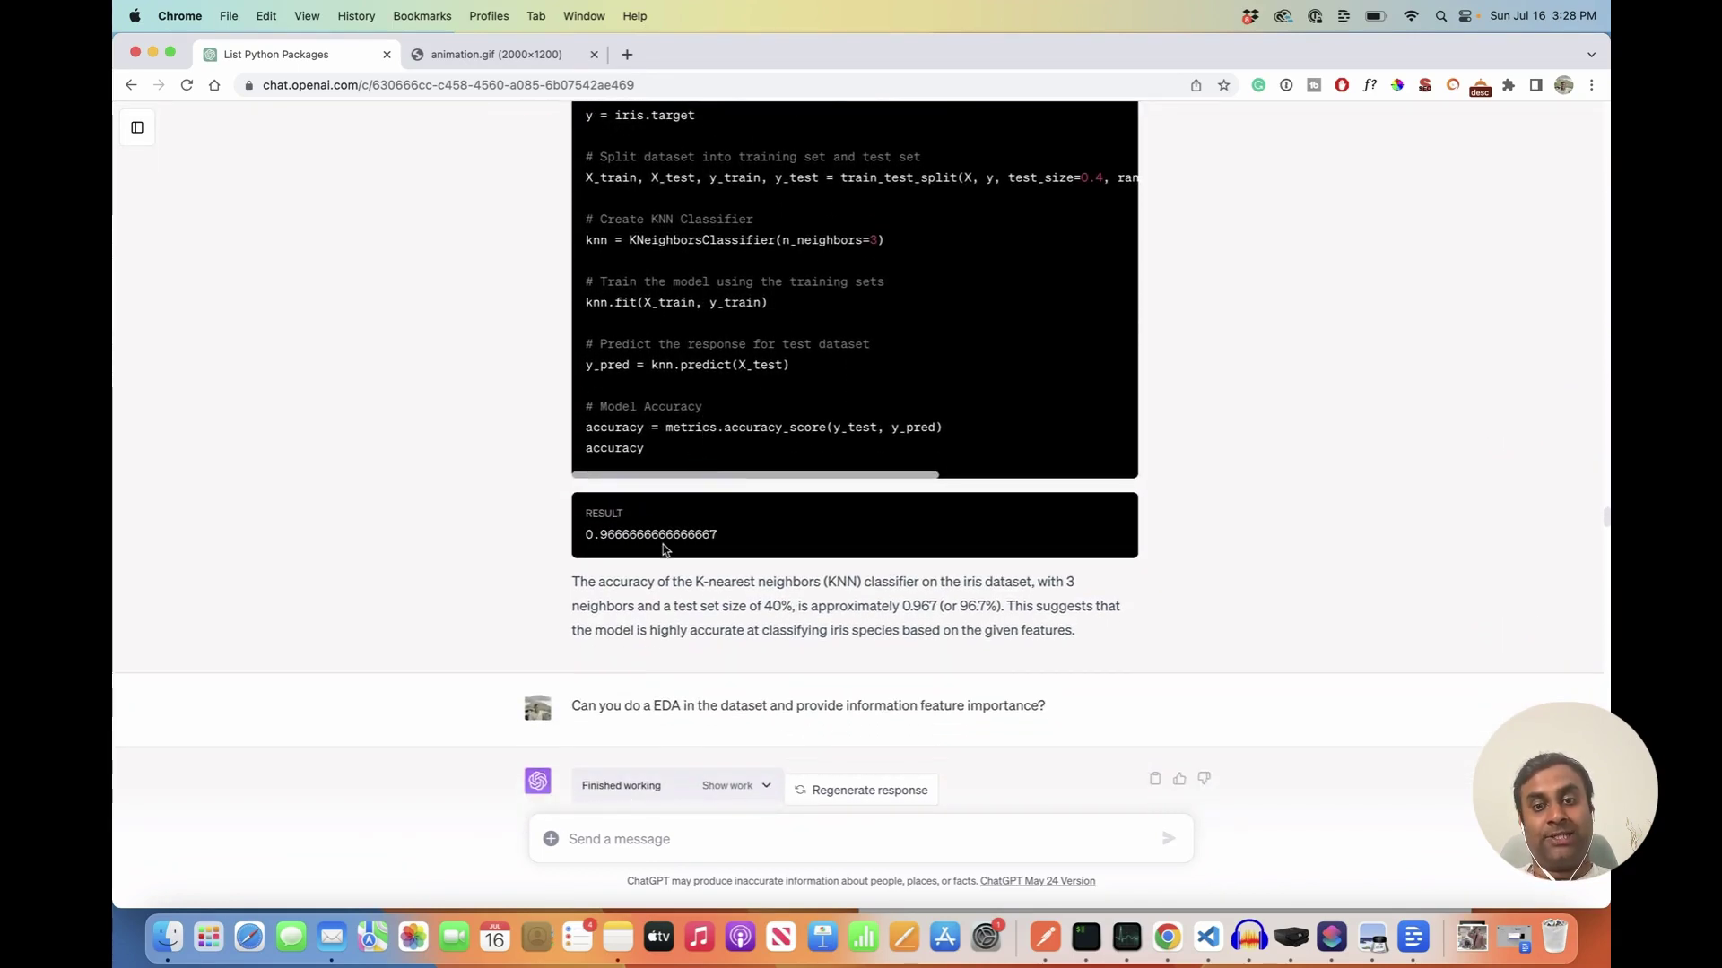
Step: Expand the first work section of the EDA and feature importance reply and highlight the NameError line in its traceback
scroll(664, 549, "down", 3)
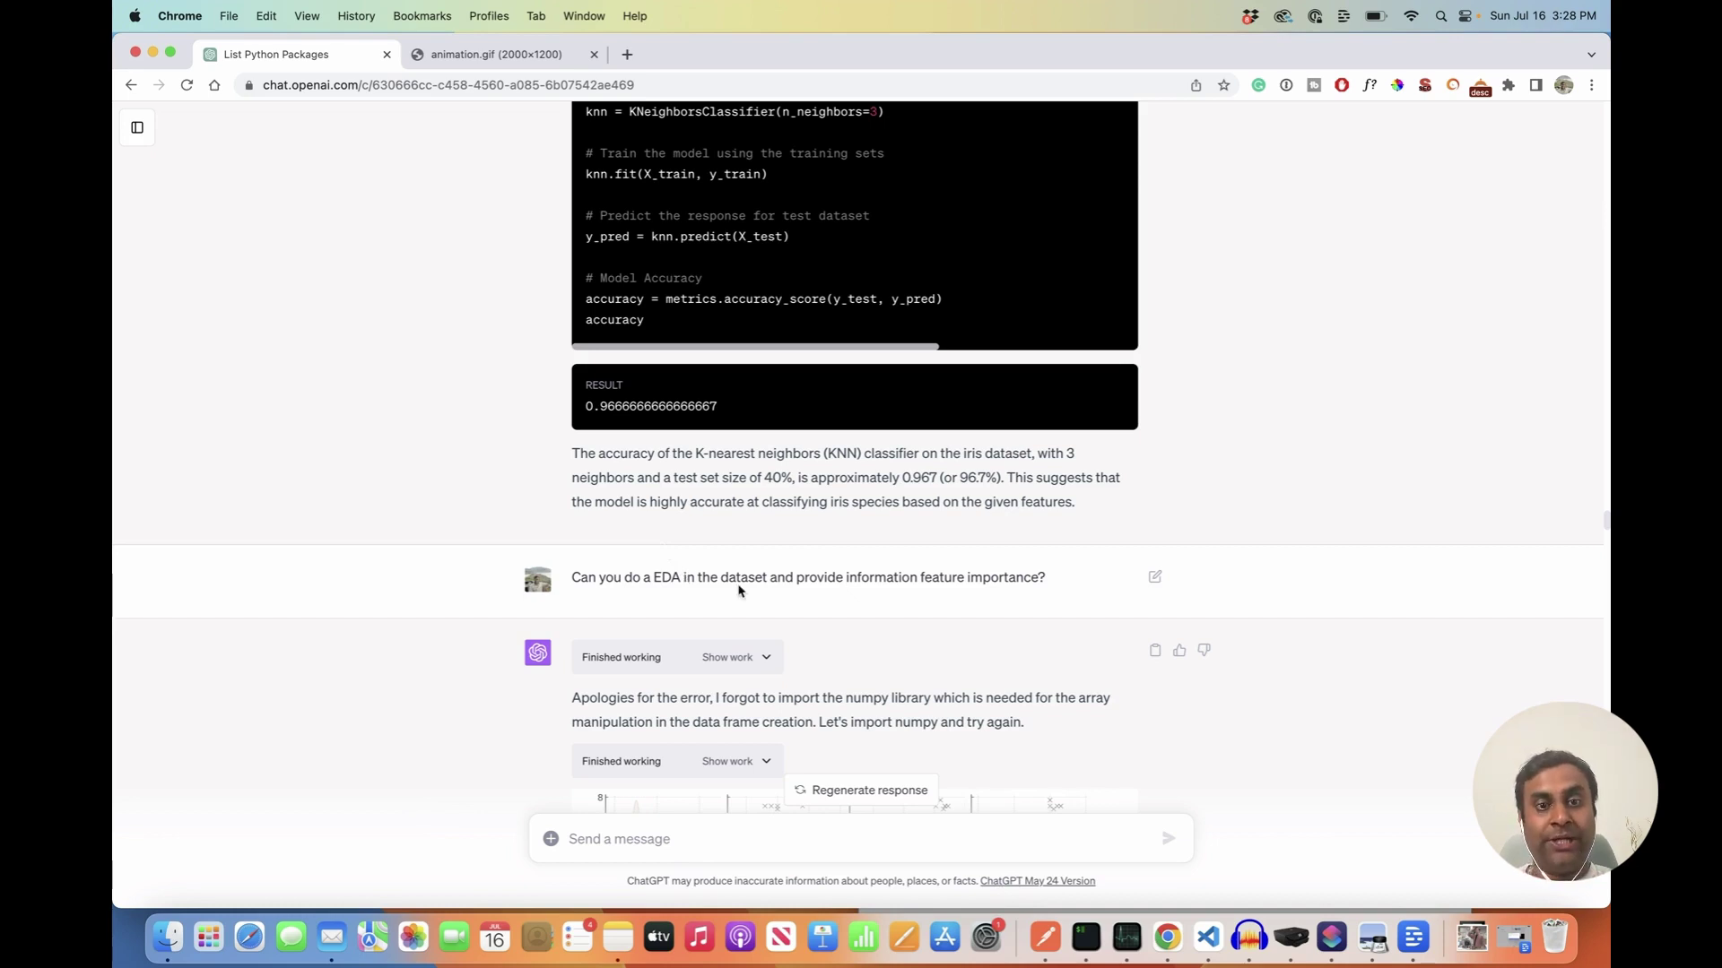
scroll(739, 590, "down", 5)
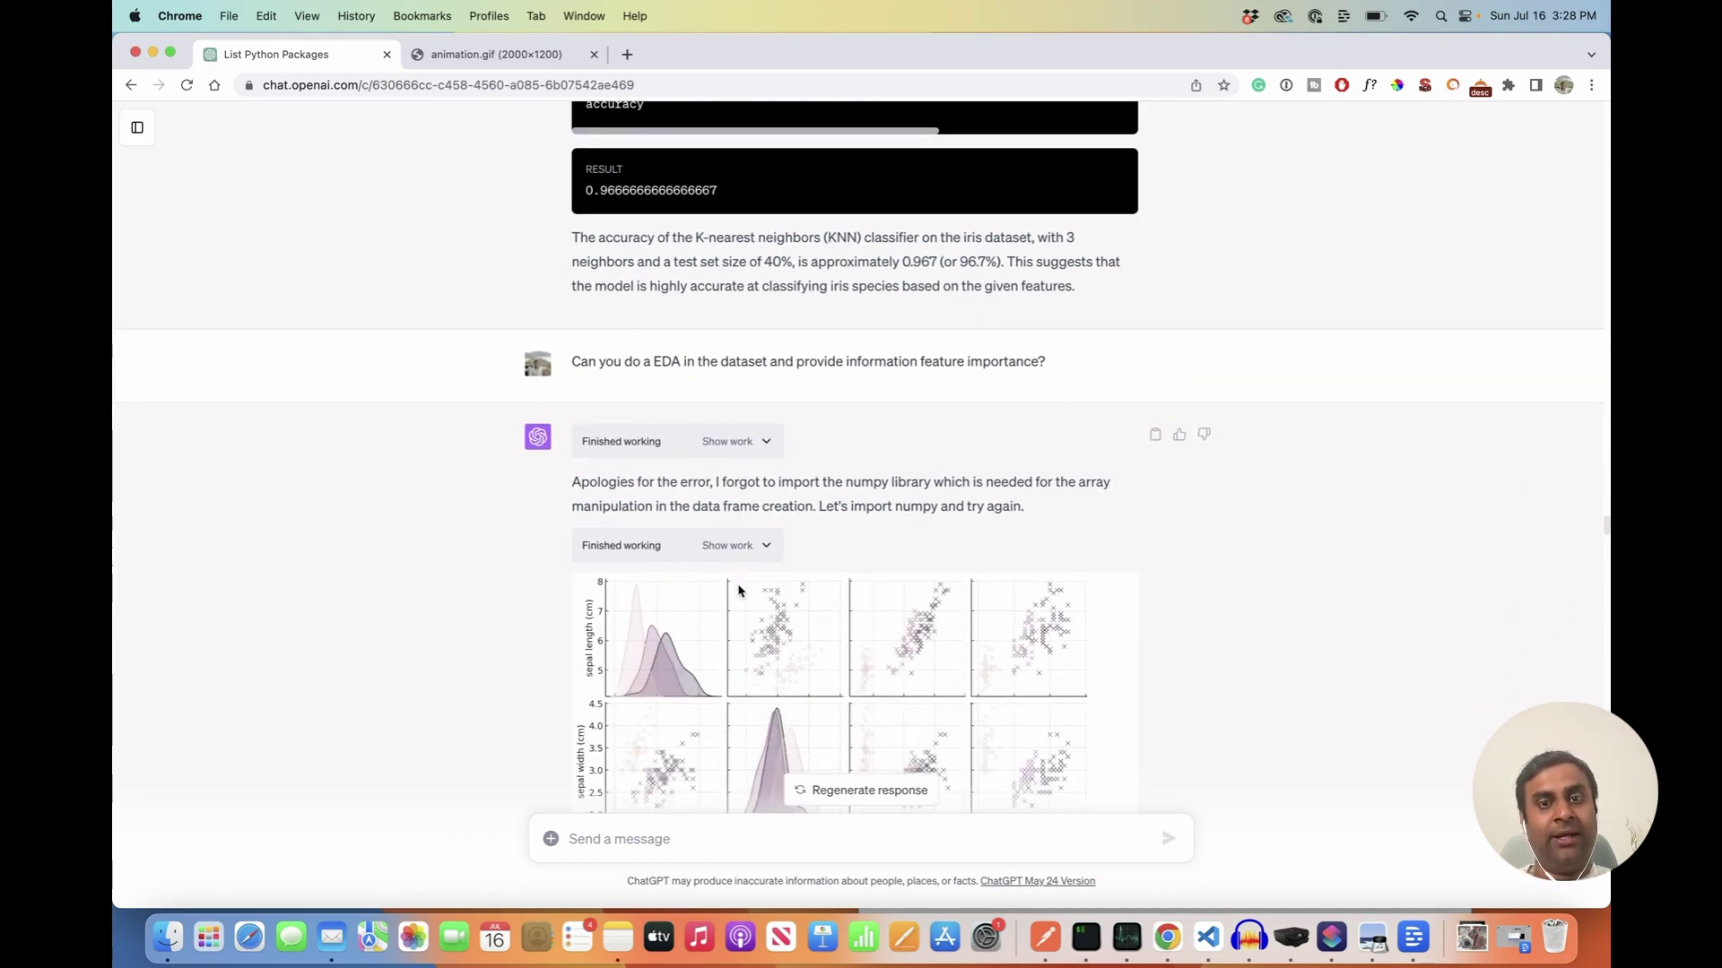
scroll(738, 590, "down", 4)
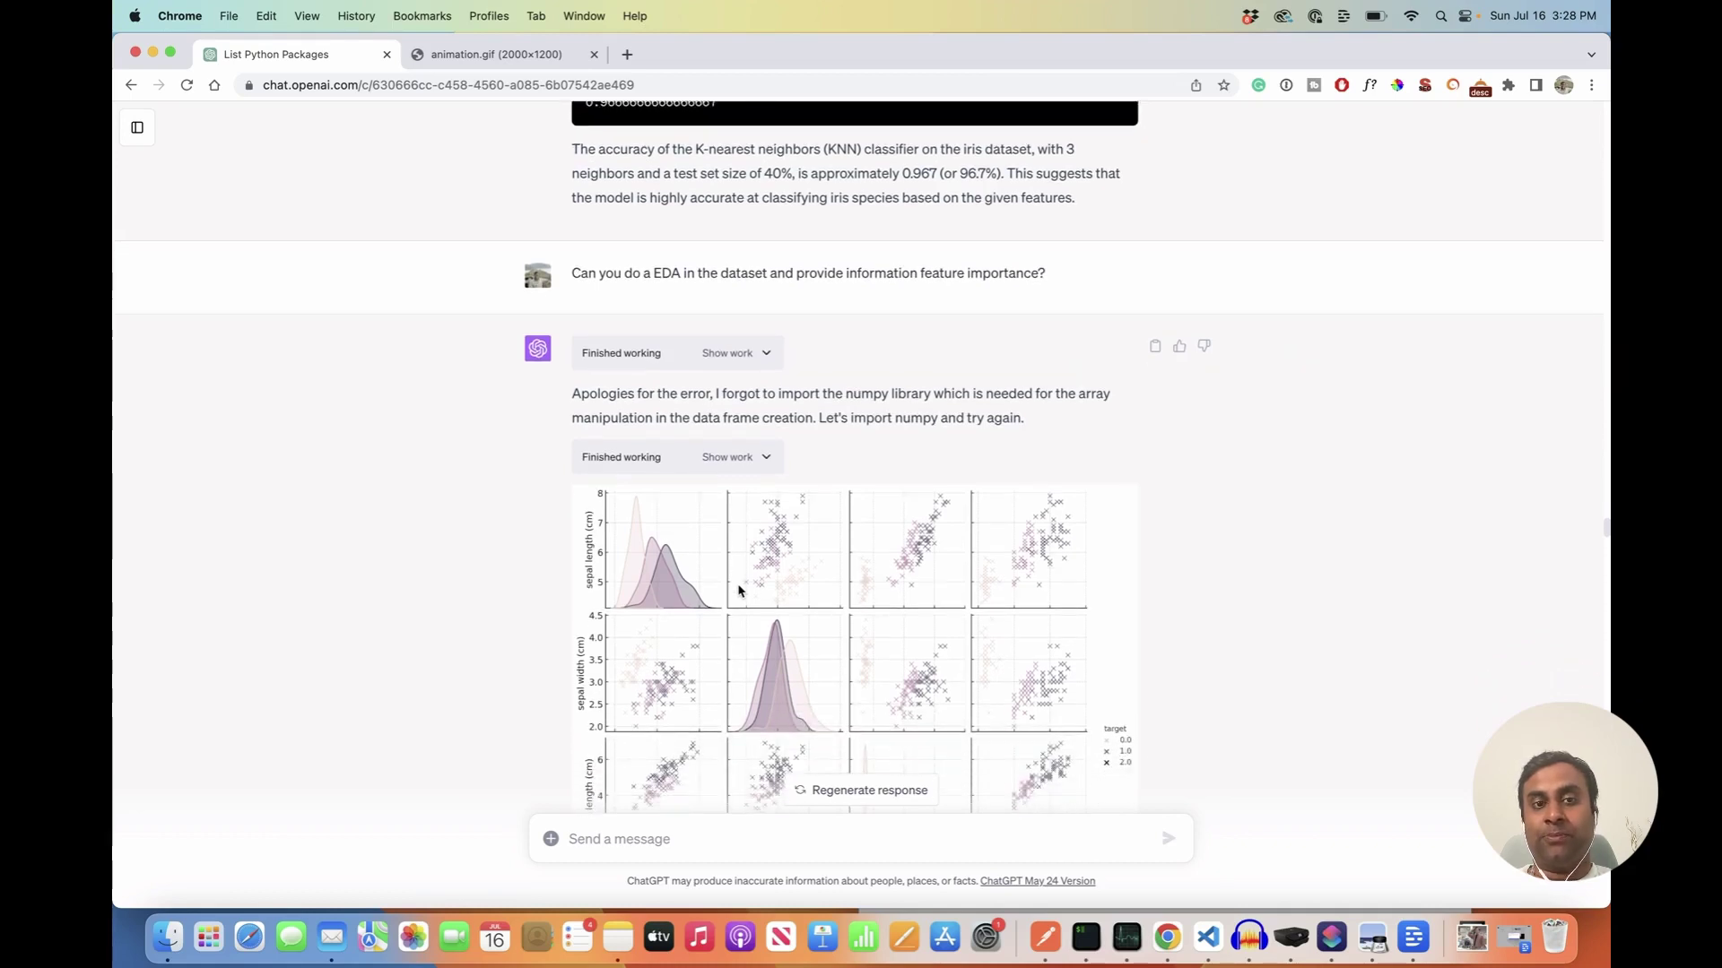
left_click(725, 241)
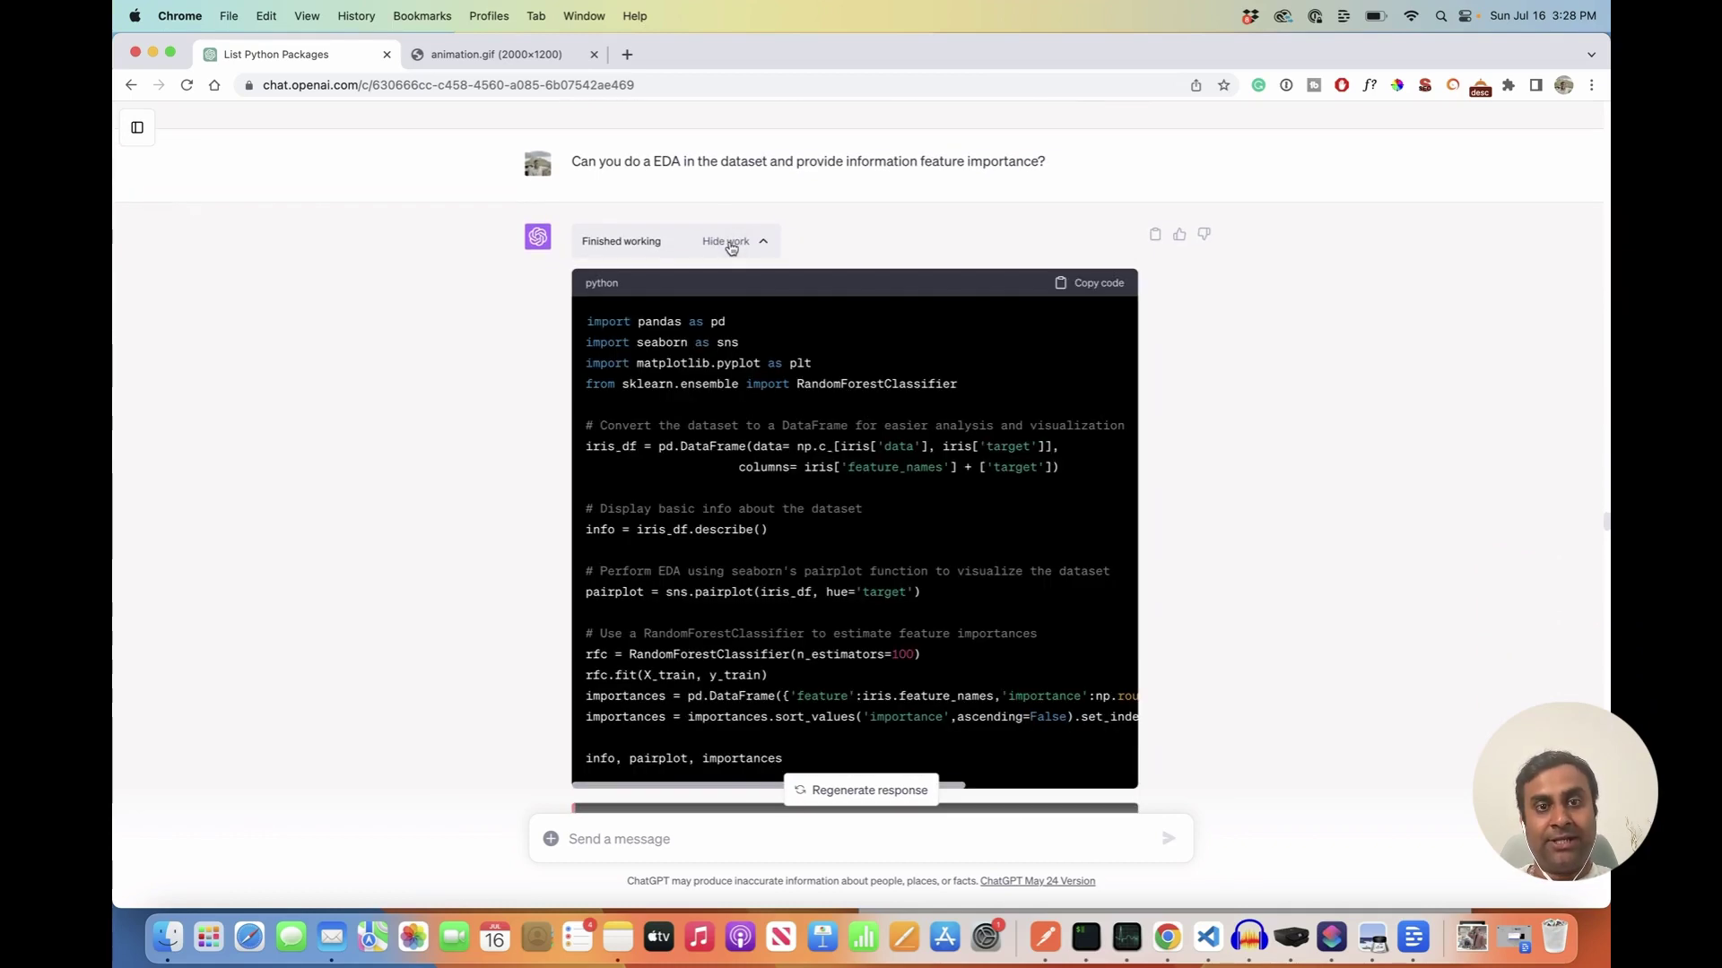
scroll(763, 415, "down", 5)
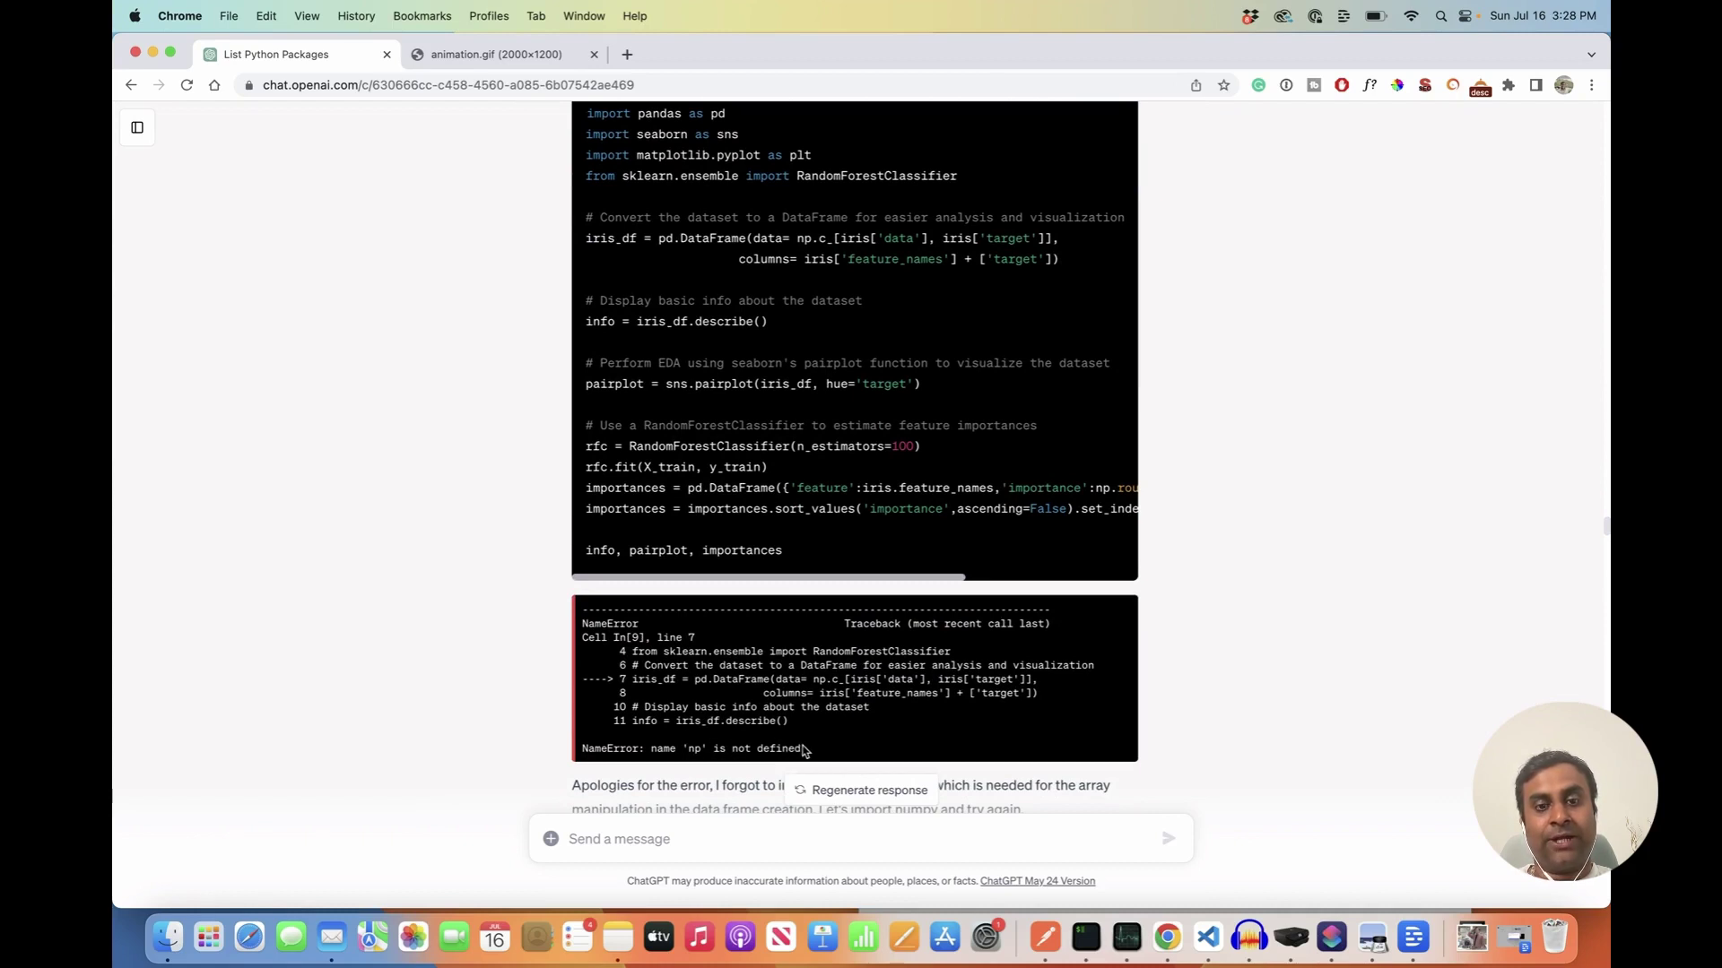
left_click_drag(798, 748, 675, 742)
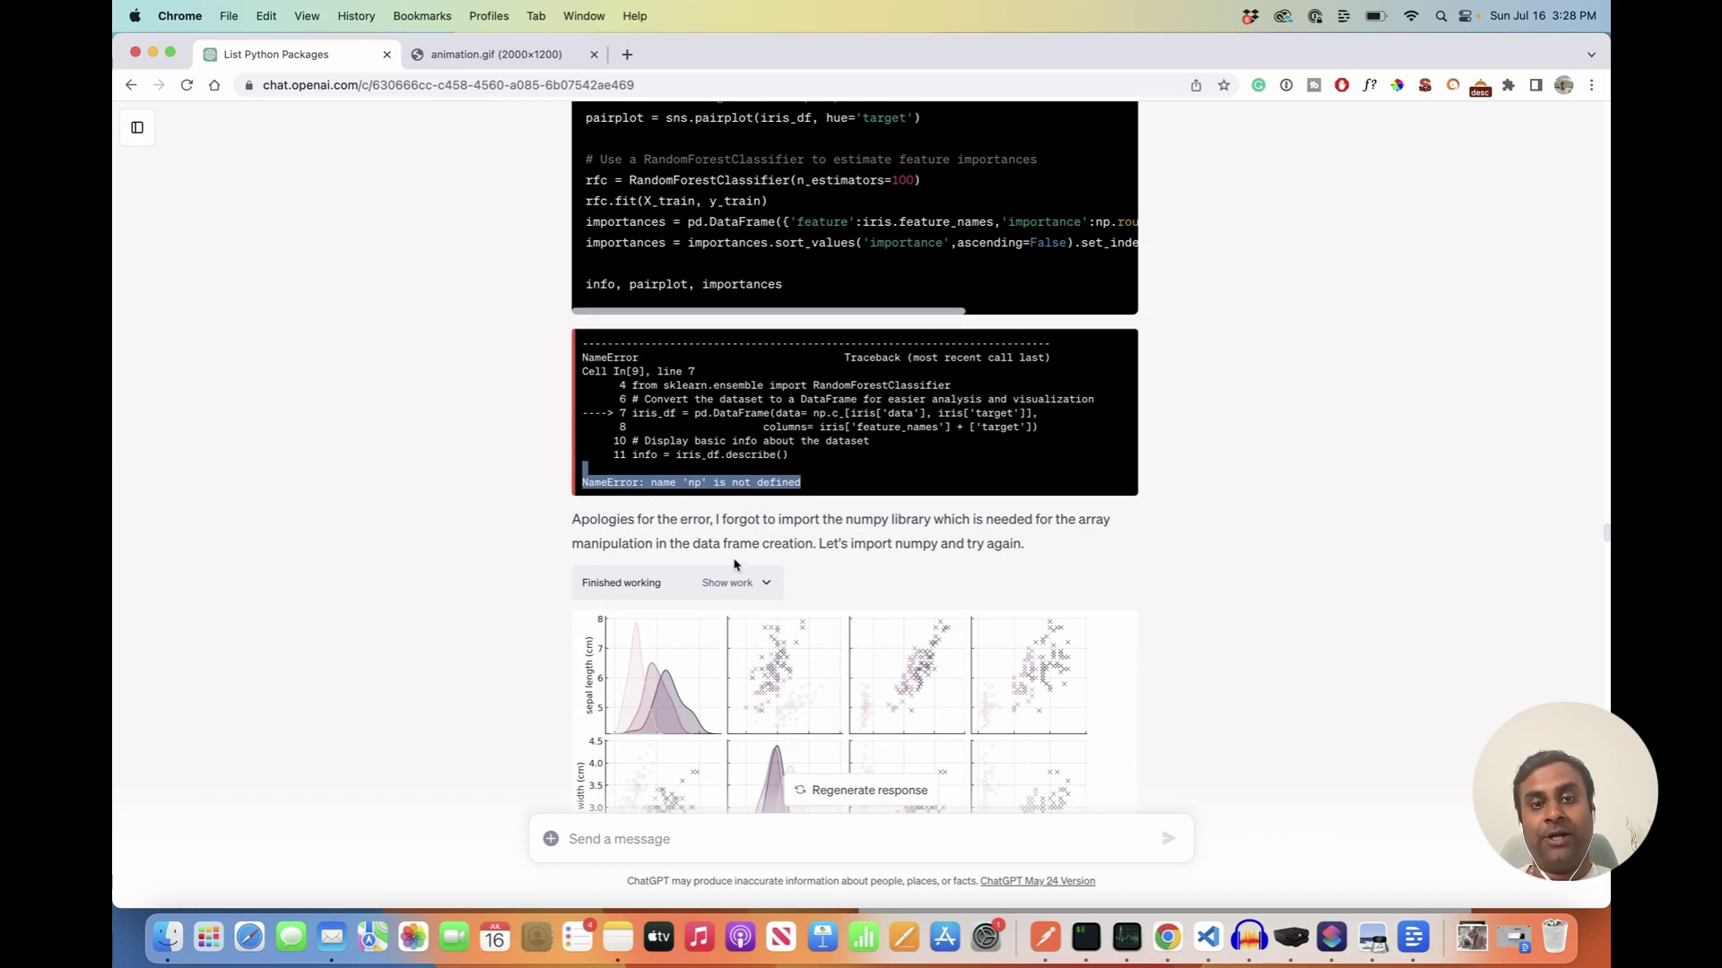
Step: Expand the retried work section that imports numpy and examine its code, output and iris pair plot
left_click(752, 585)
scroll(712, 432, "down", 3)
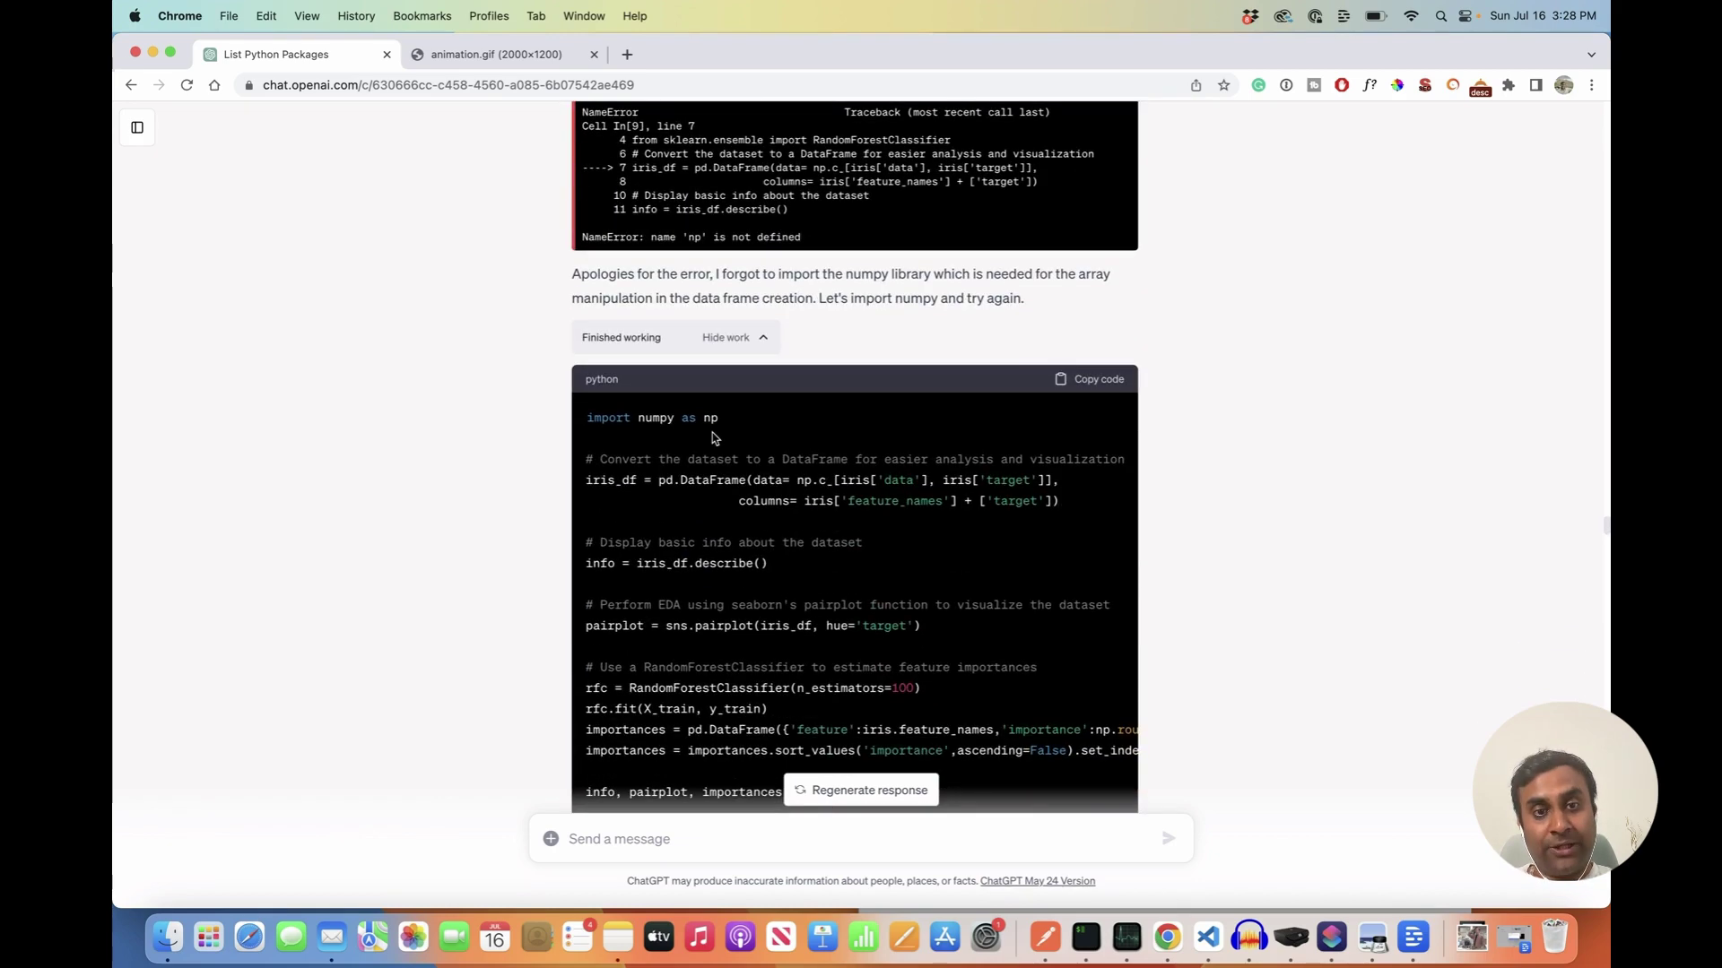
scroll(718, 435, "down", 5)
scroll(722, 436, "down", 3)
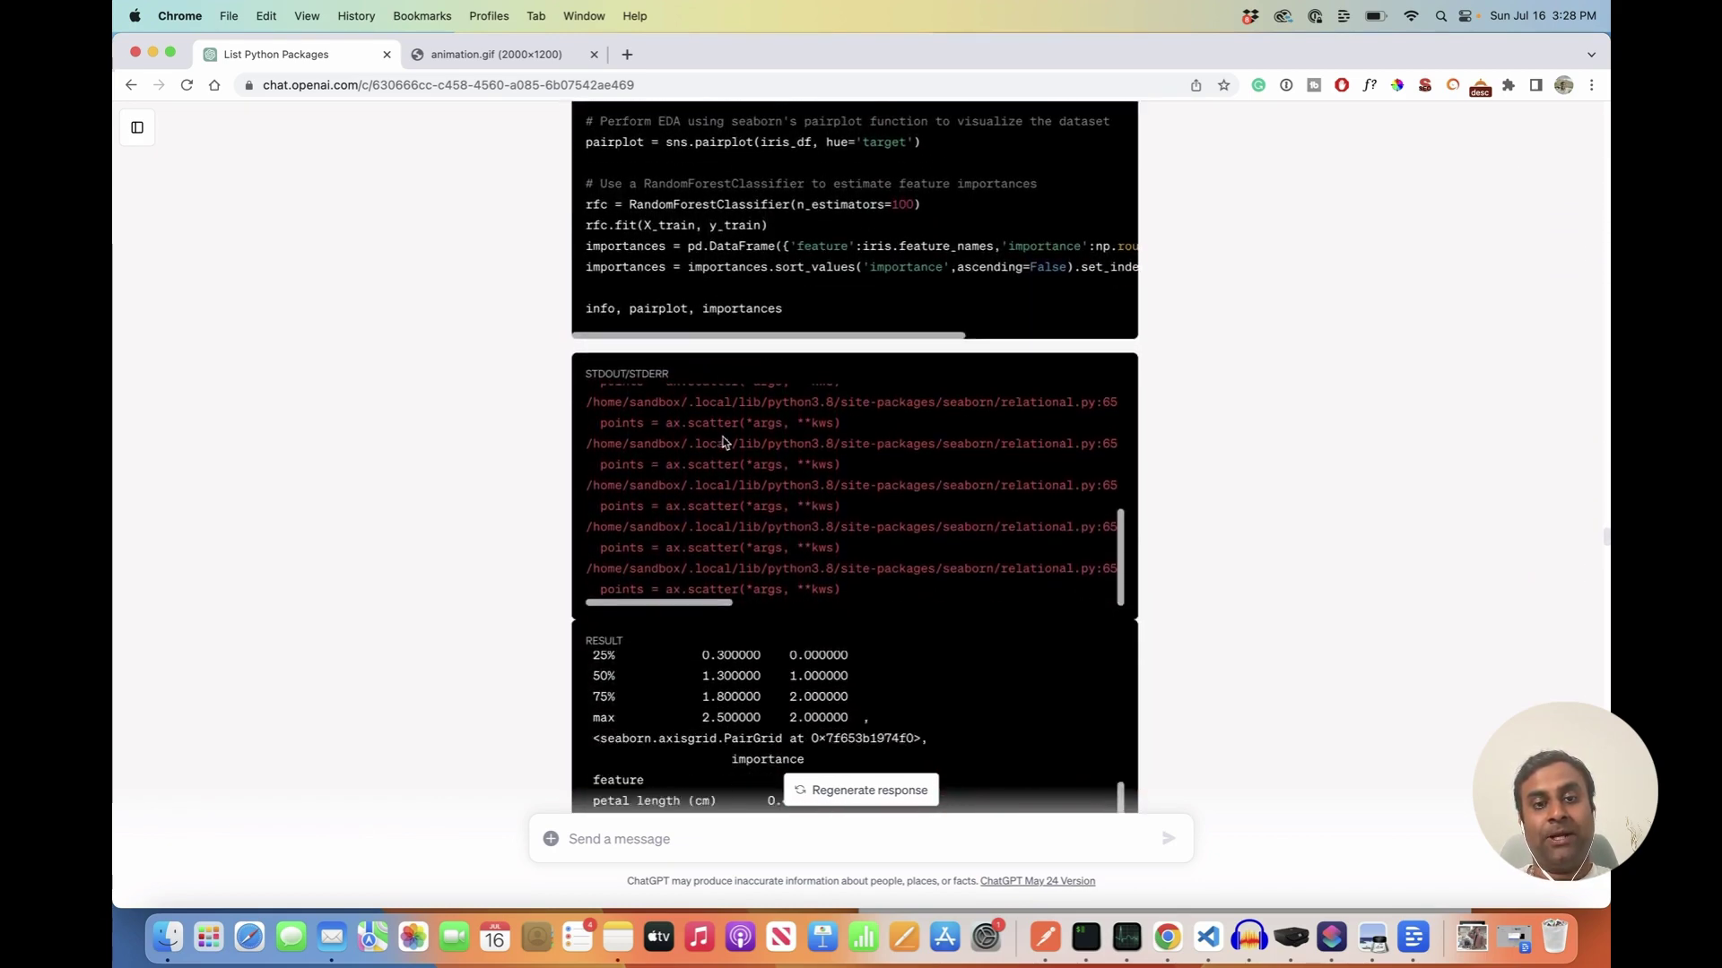
scroll(722, 437, "down", 5)
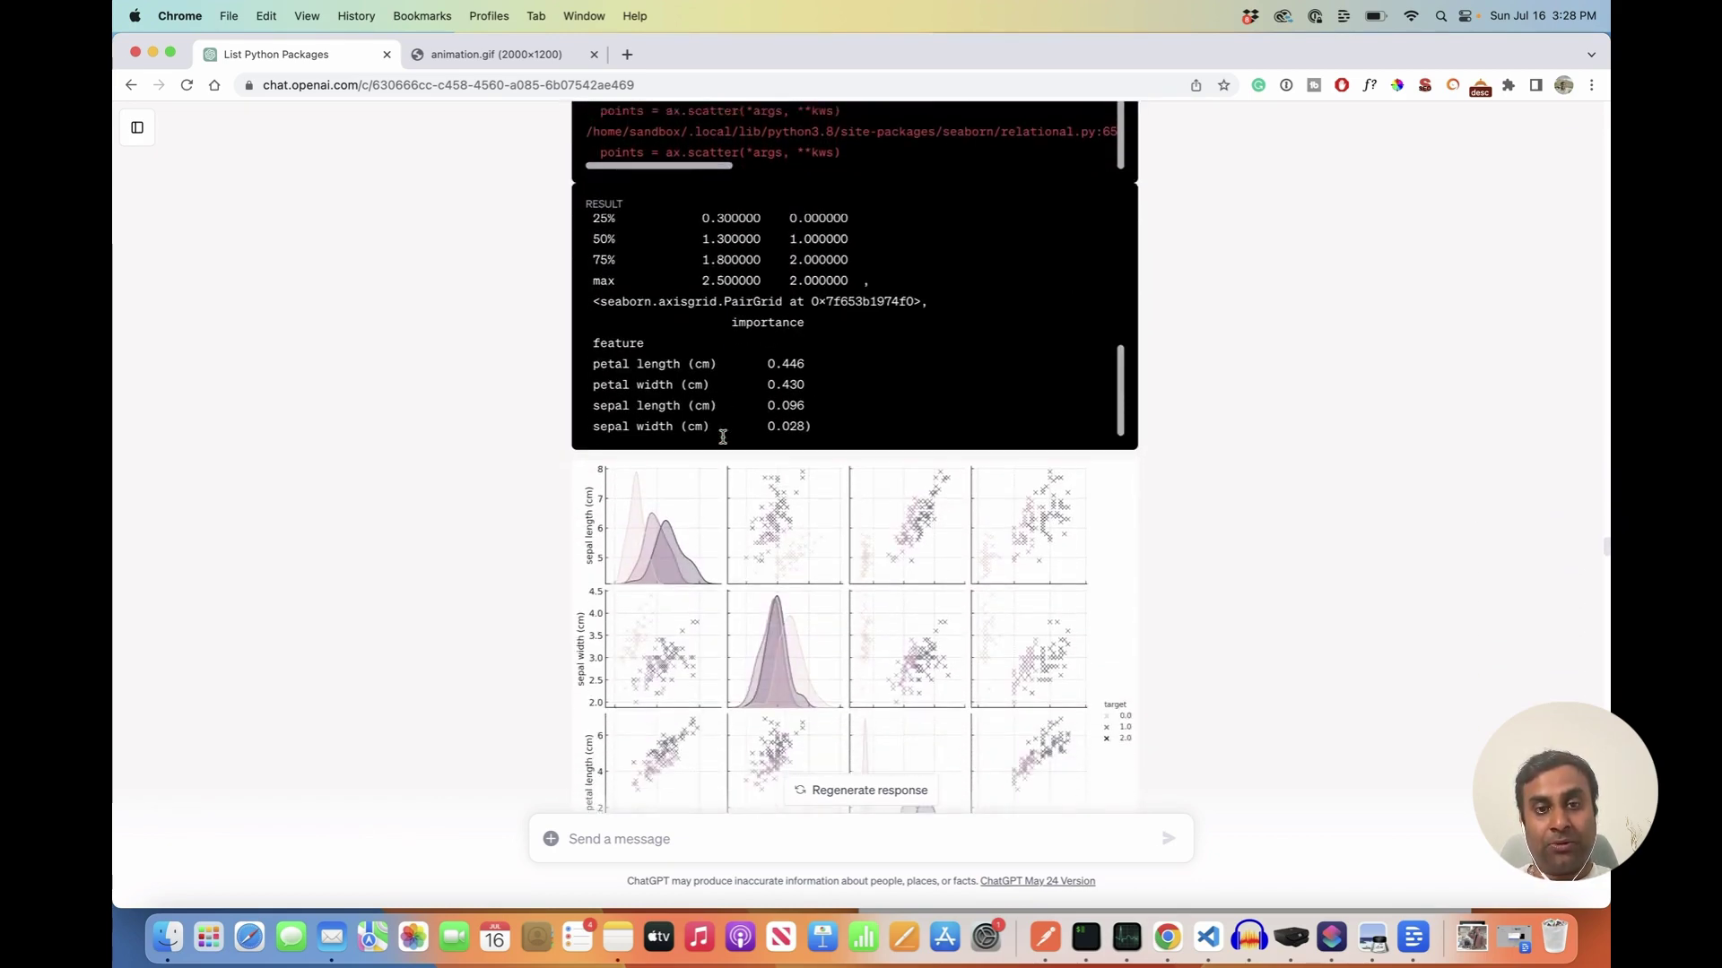
scroll(730, 395, "down", 2)
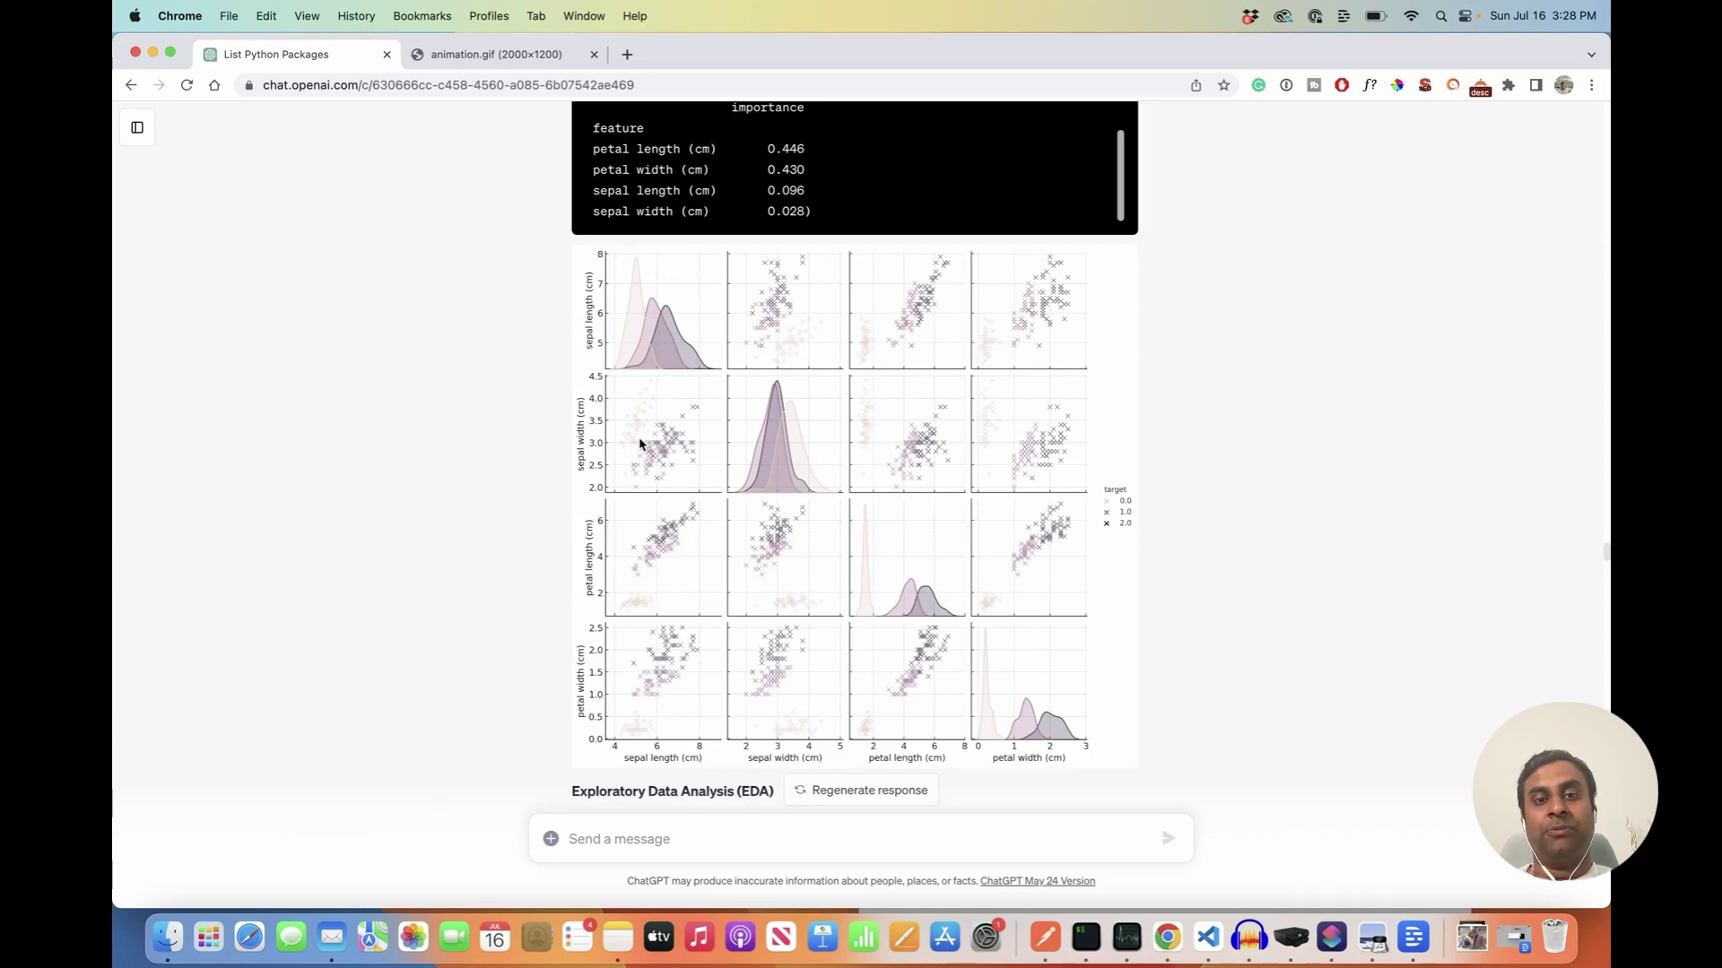
Step: Read the Exploratory Data Analysis explanation, highlighting the Iris dataset description and the feature importance table
scroll(640, 443, "down", 8)
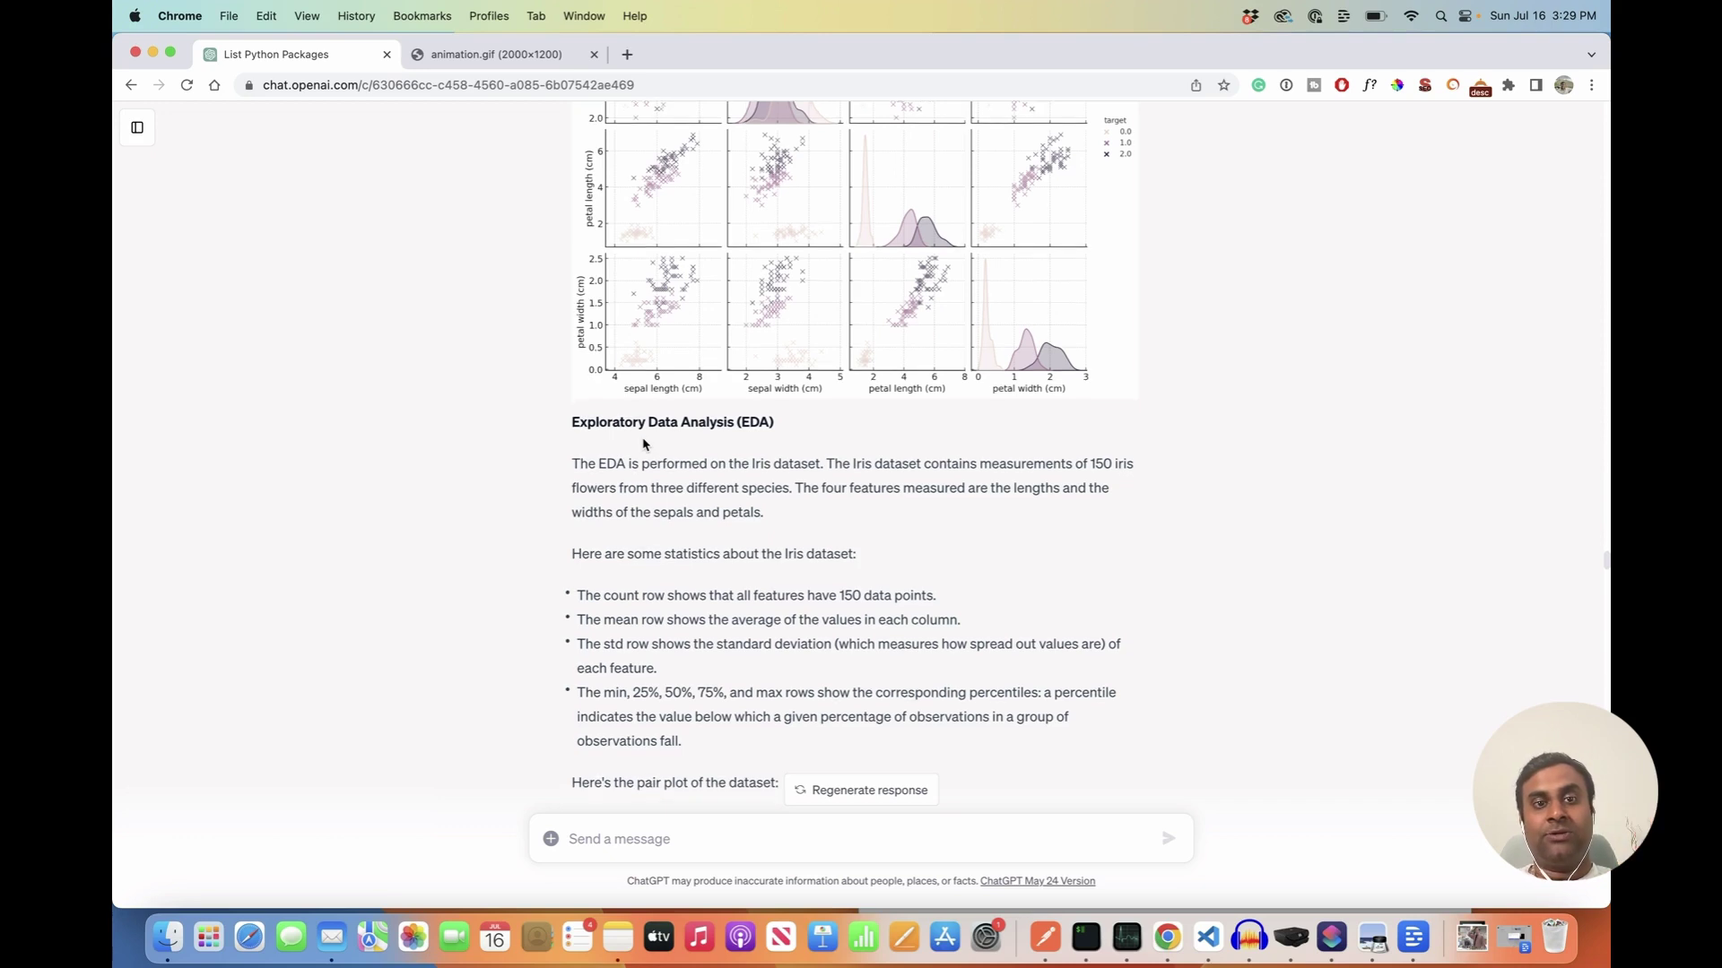
scroll(643, 443, "down", 2)
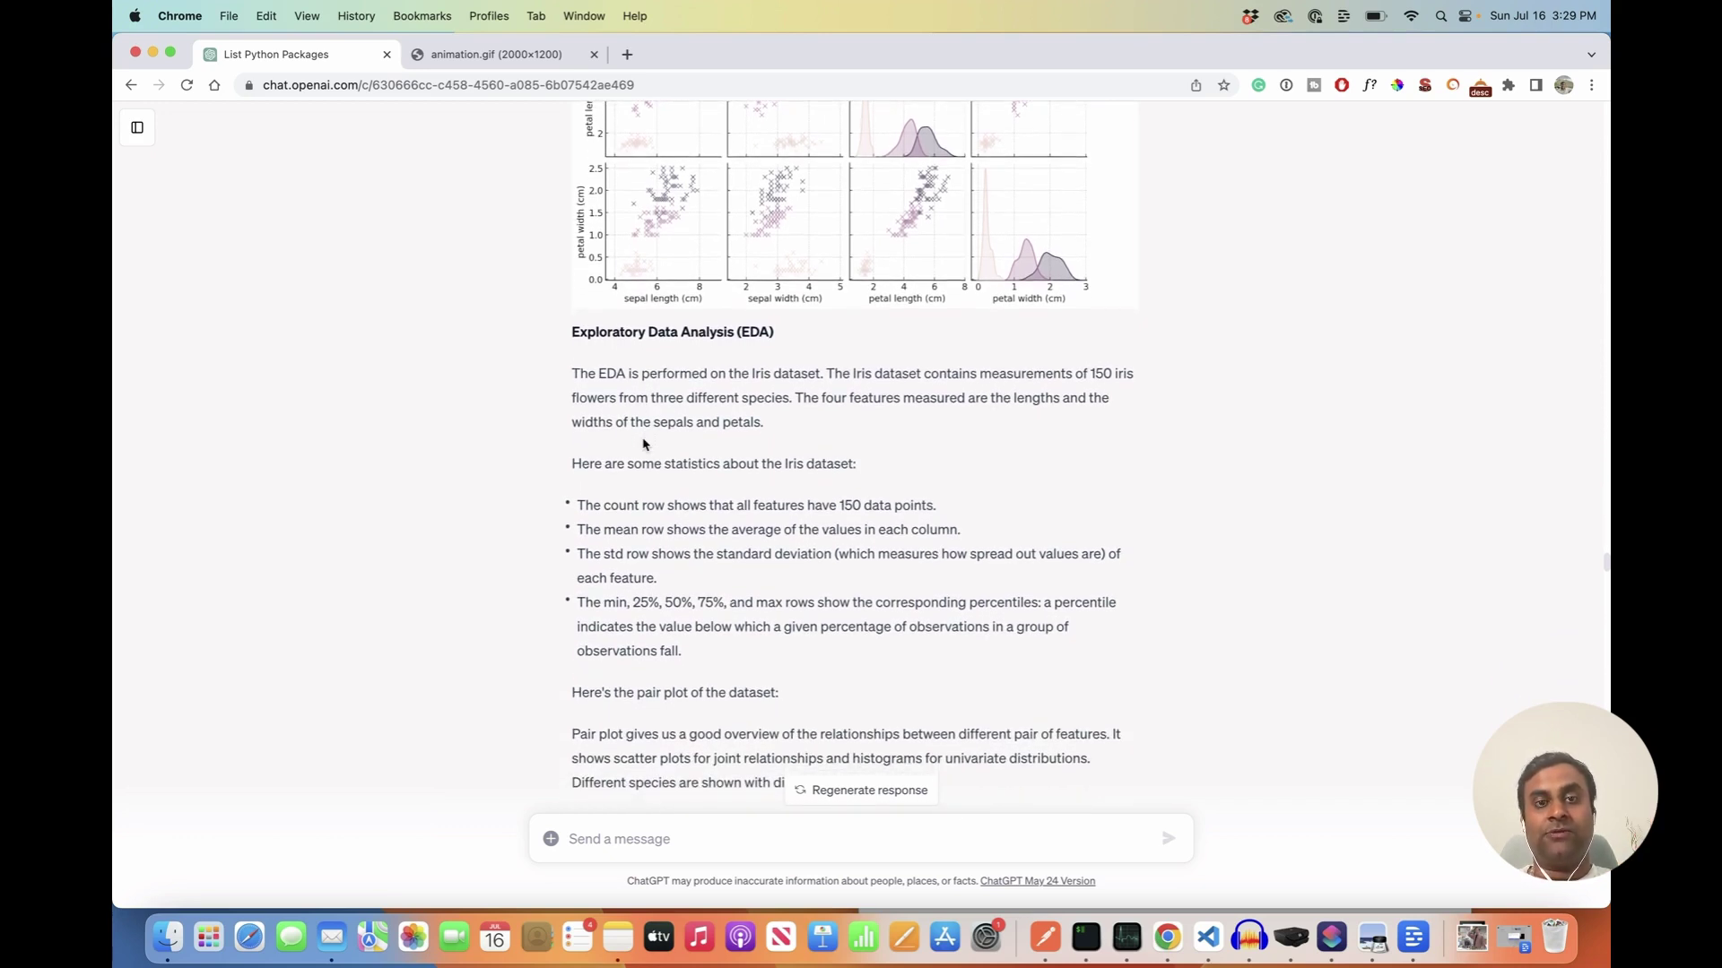
scroll(643, 443, "down", 3)
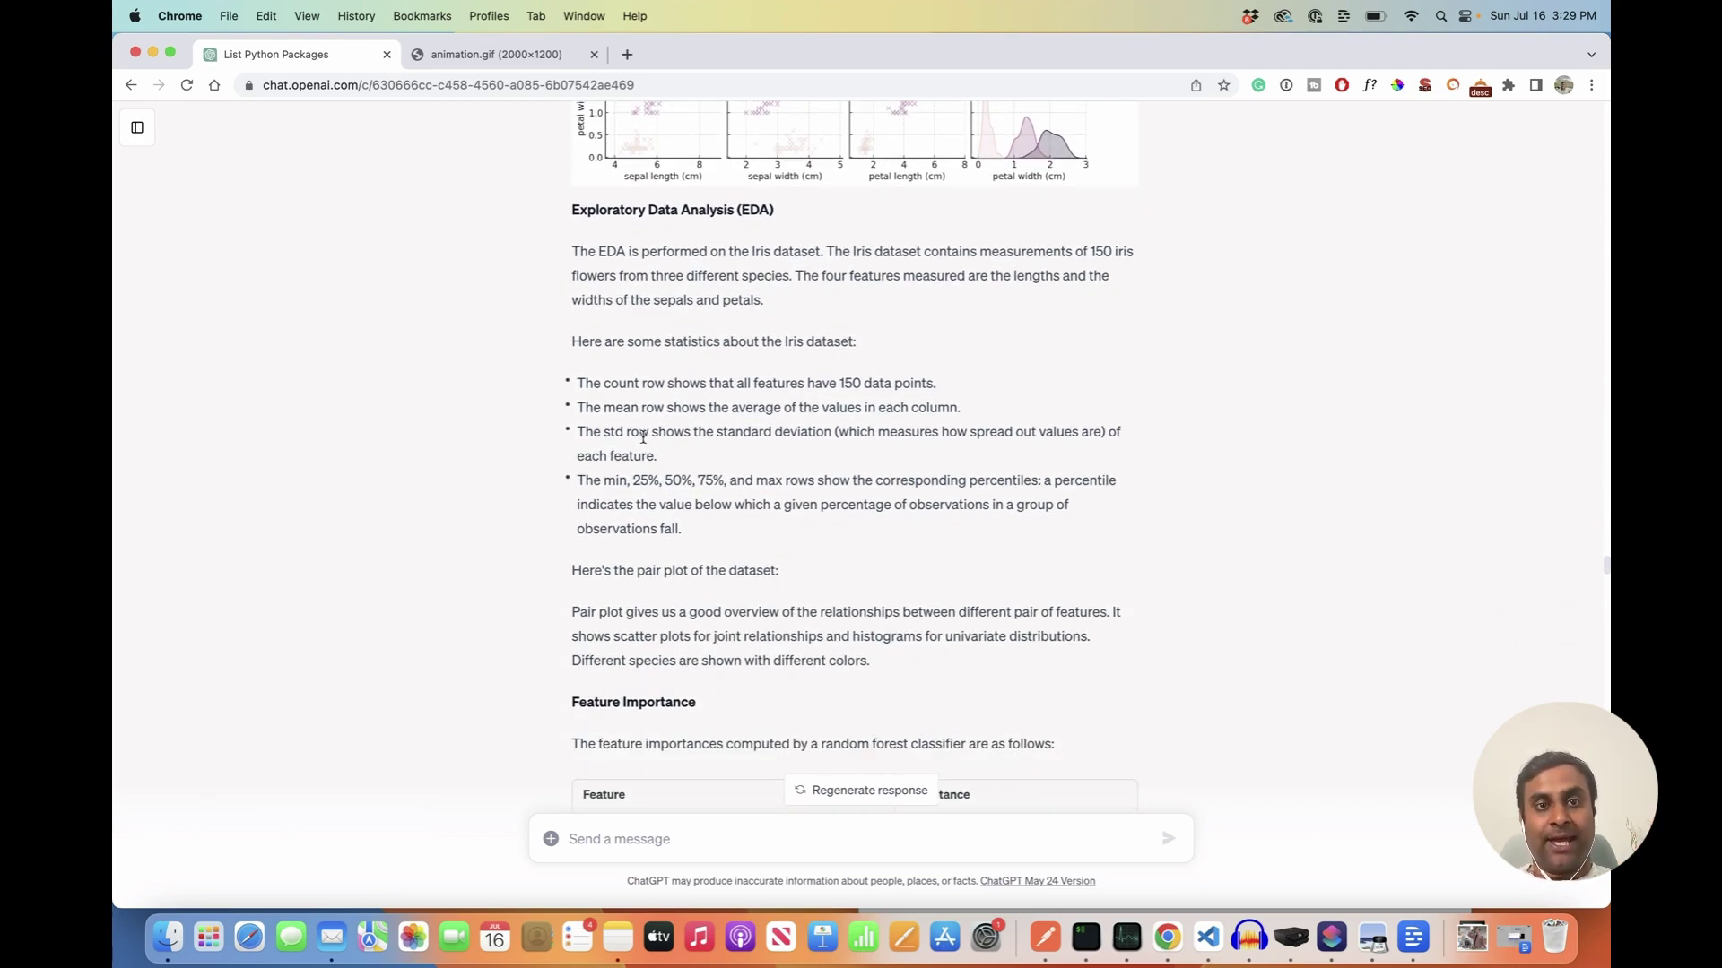
left_click_drag(573, 248, 691, 319)
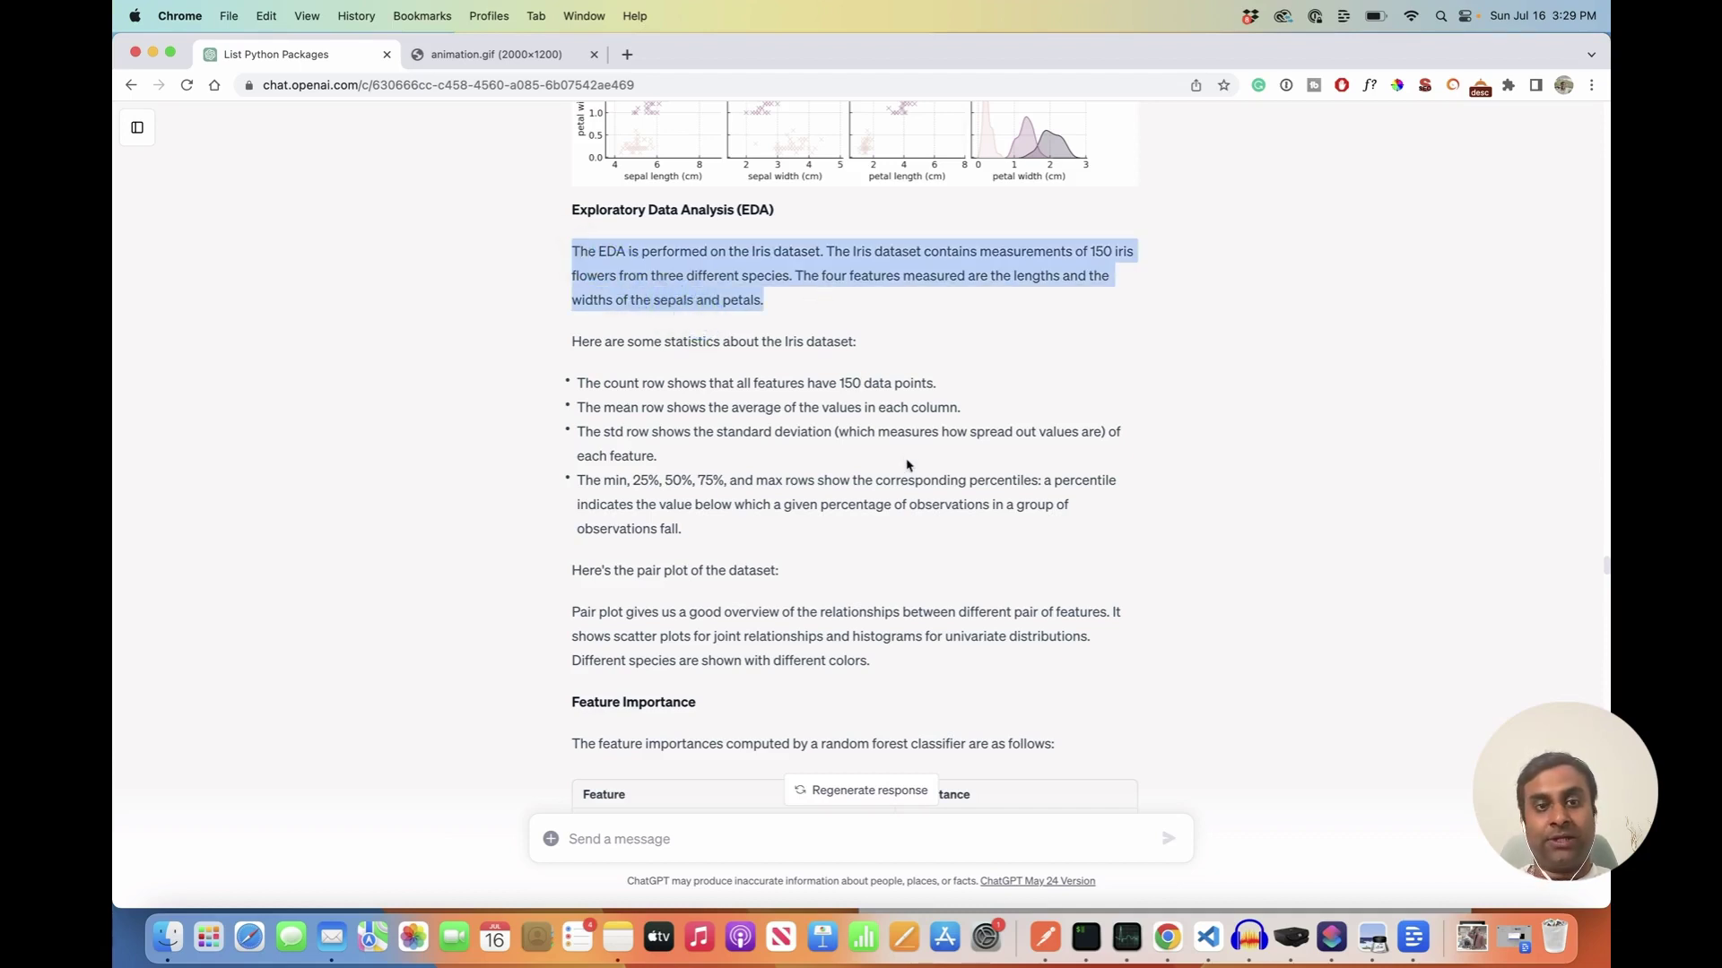
scroll(904, 467, "down", 1)
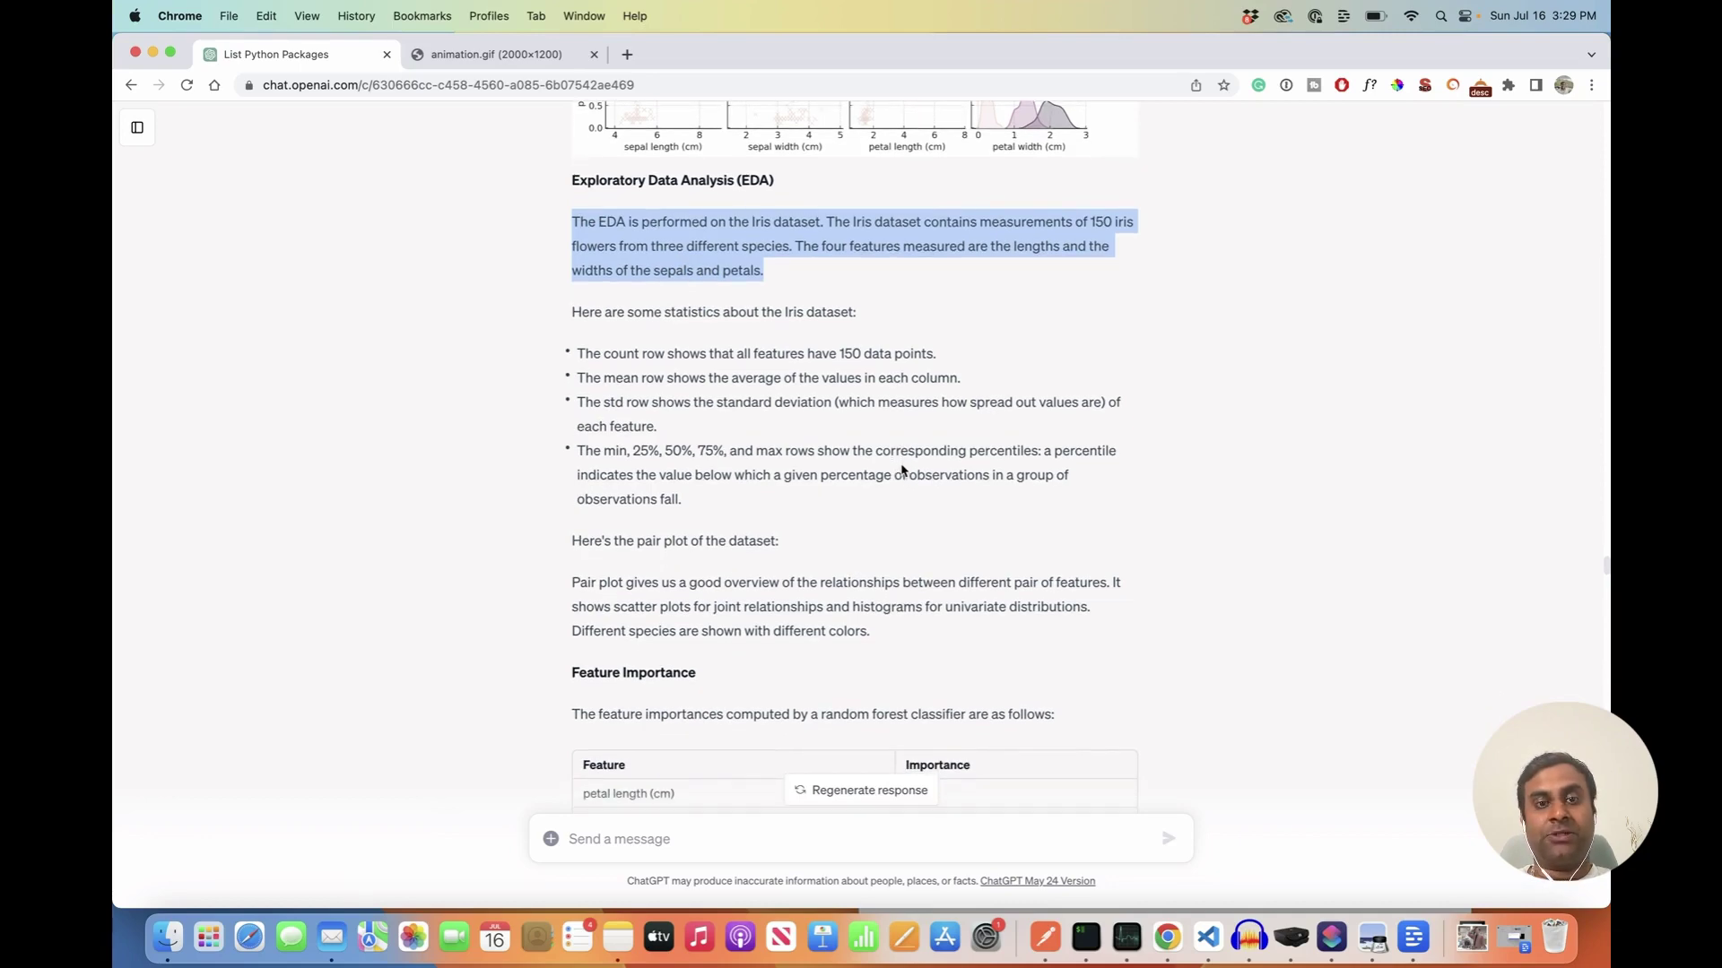
scroll(904, 467, "down", 5)
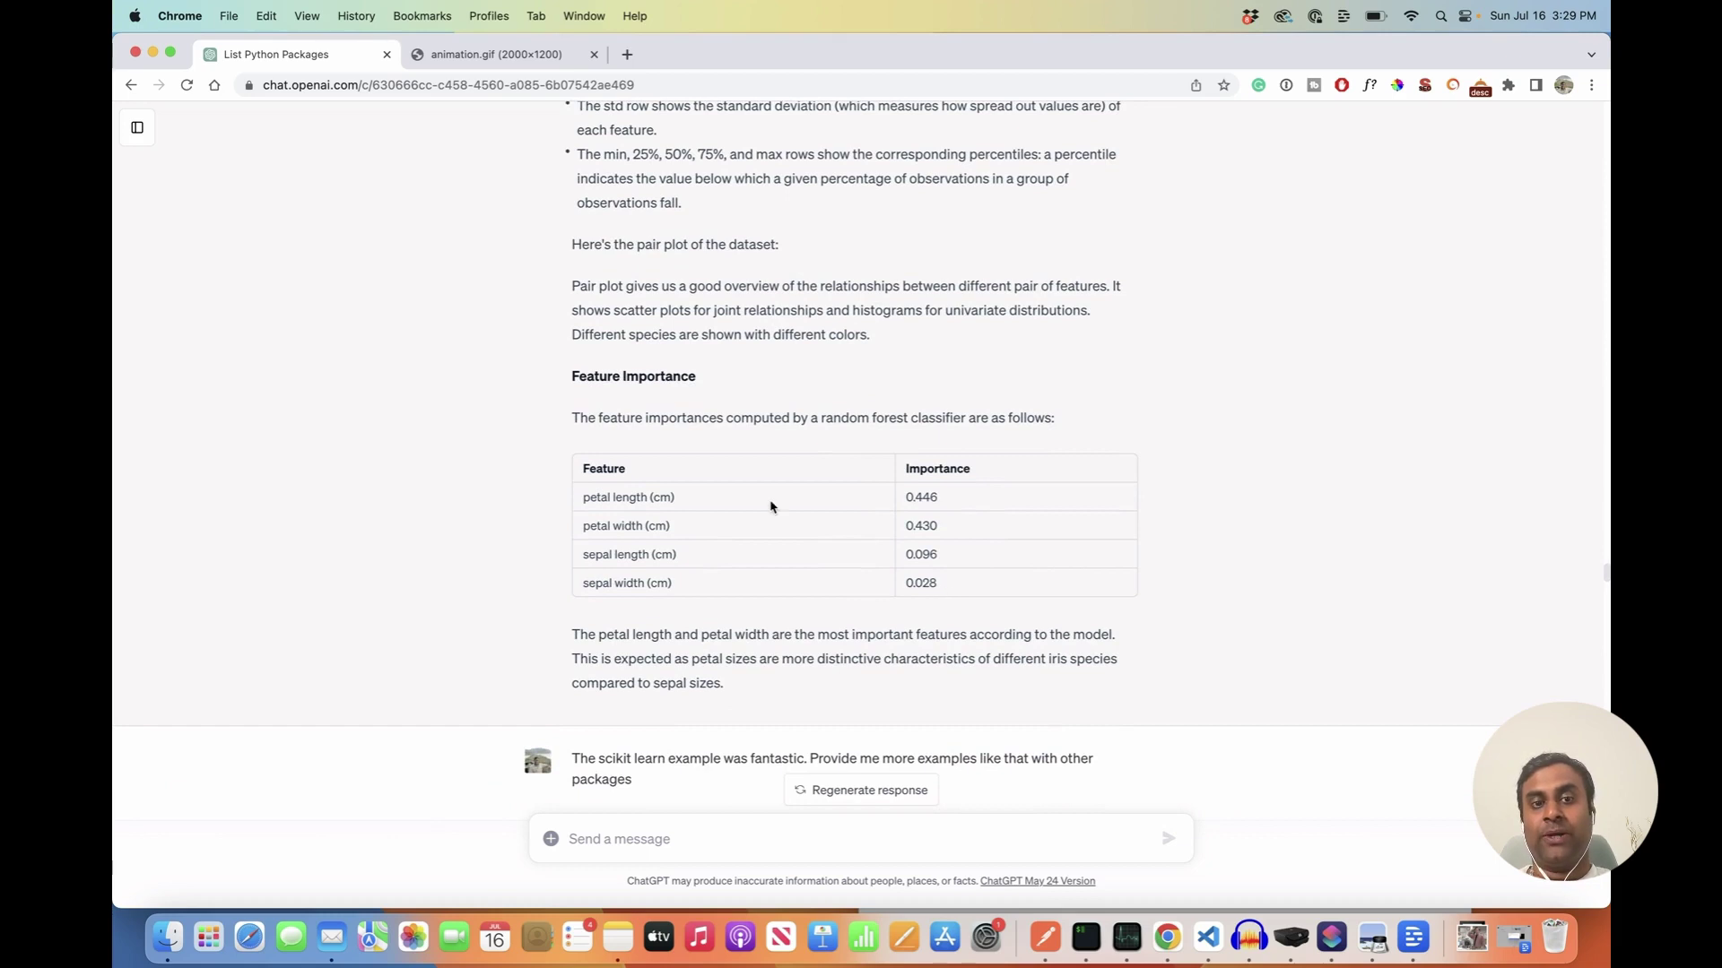
left_click_drag(569, 454, 1121, 580)
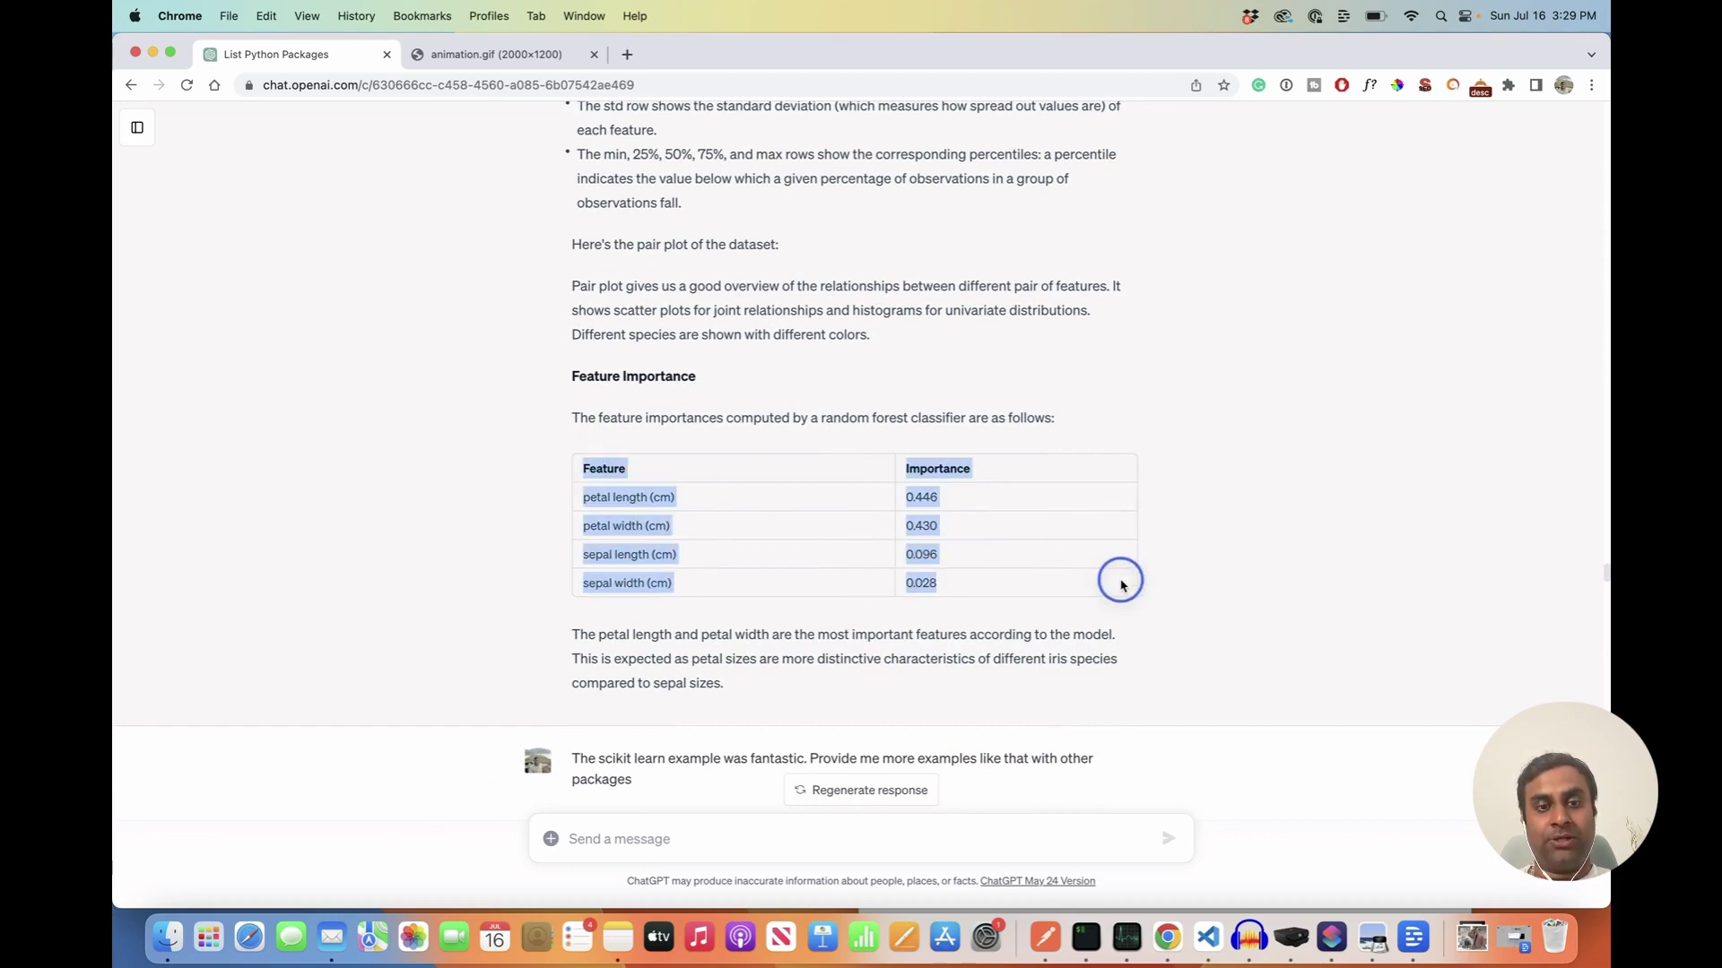
Step: Skim the replies with Numpy, Seaborn and SciPy examples, the list of other popular packages, and the Plotly scatter plot code
scroll(1121, 585, "down", 3)
scroll(1121, 586, "down", 2)
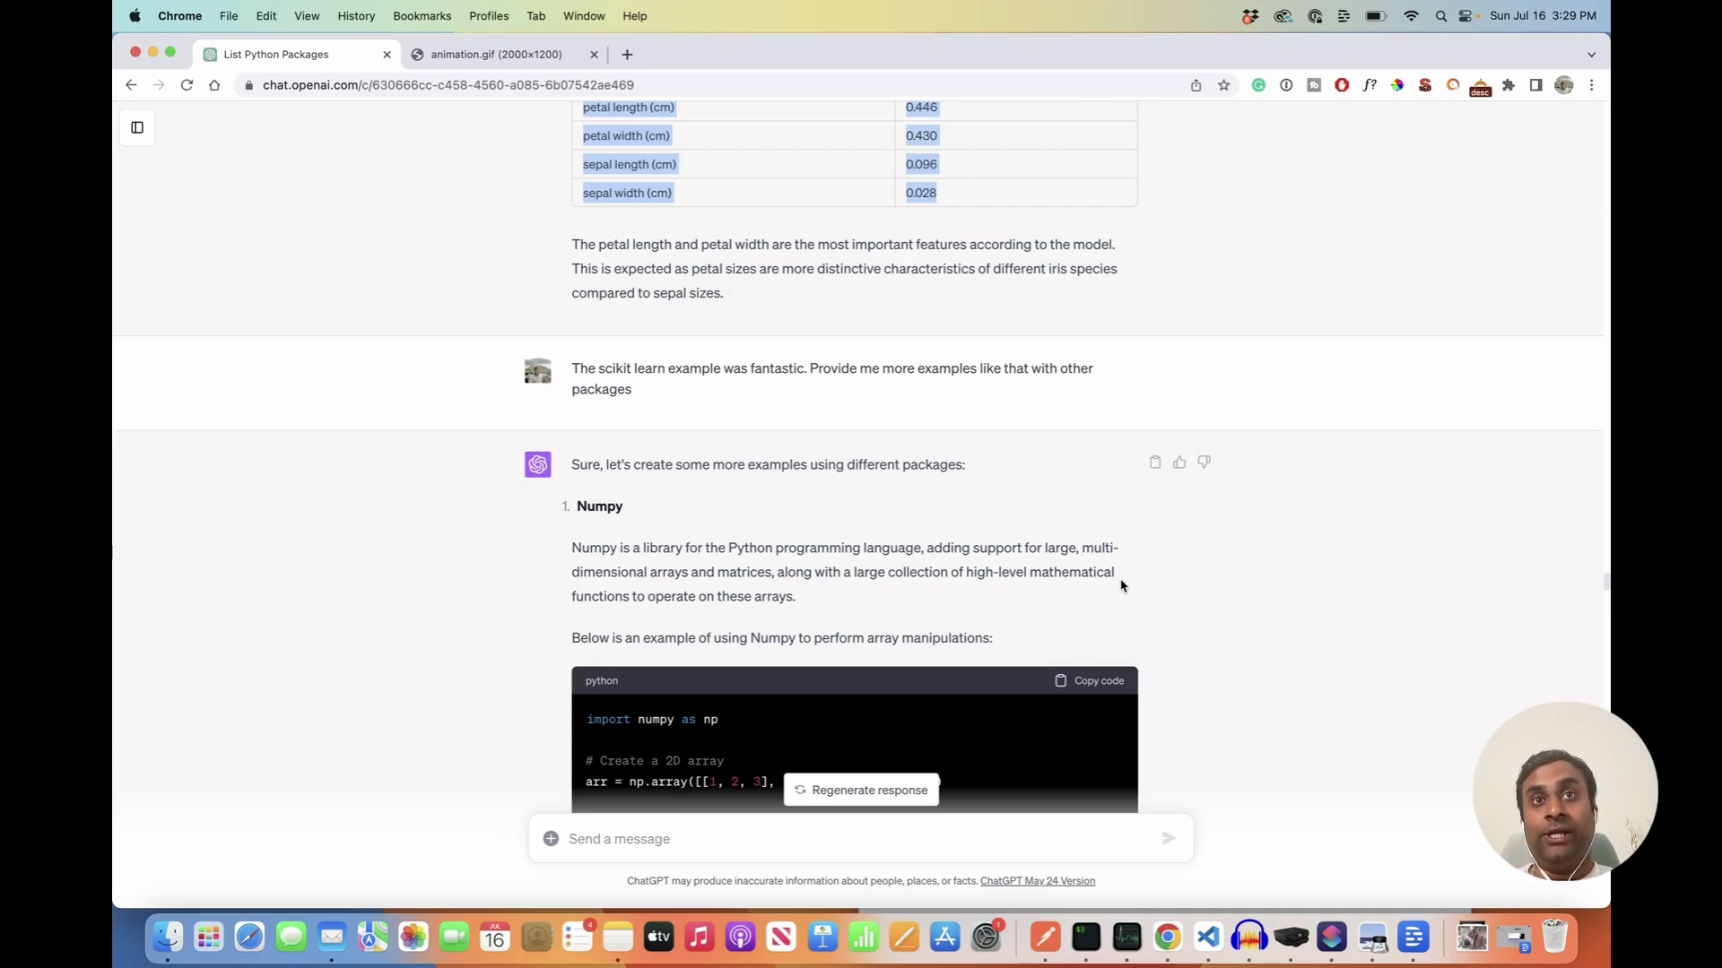
scroll(1121, 585, "down", 6)
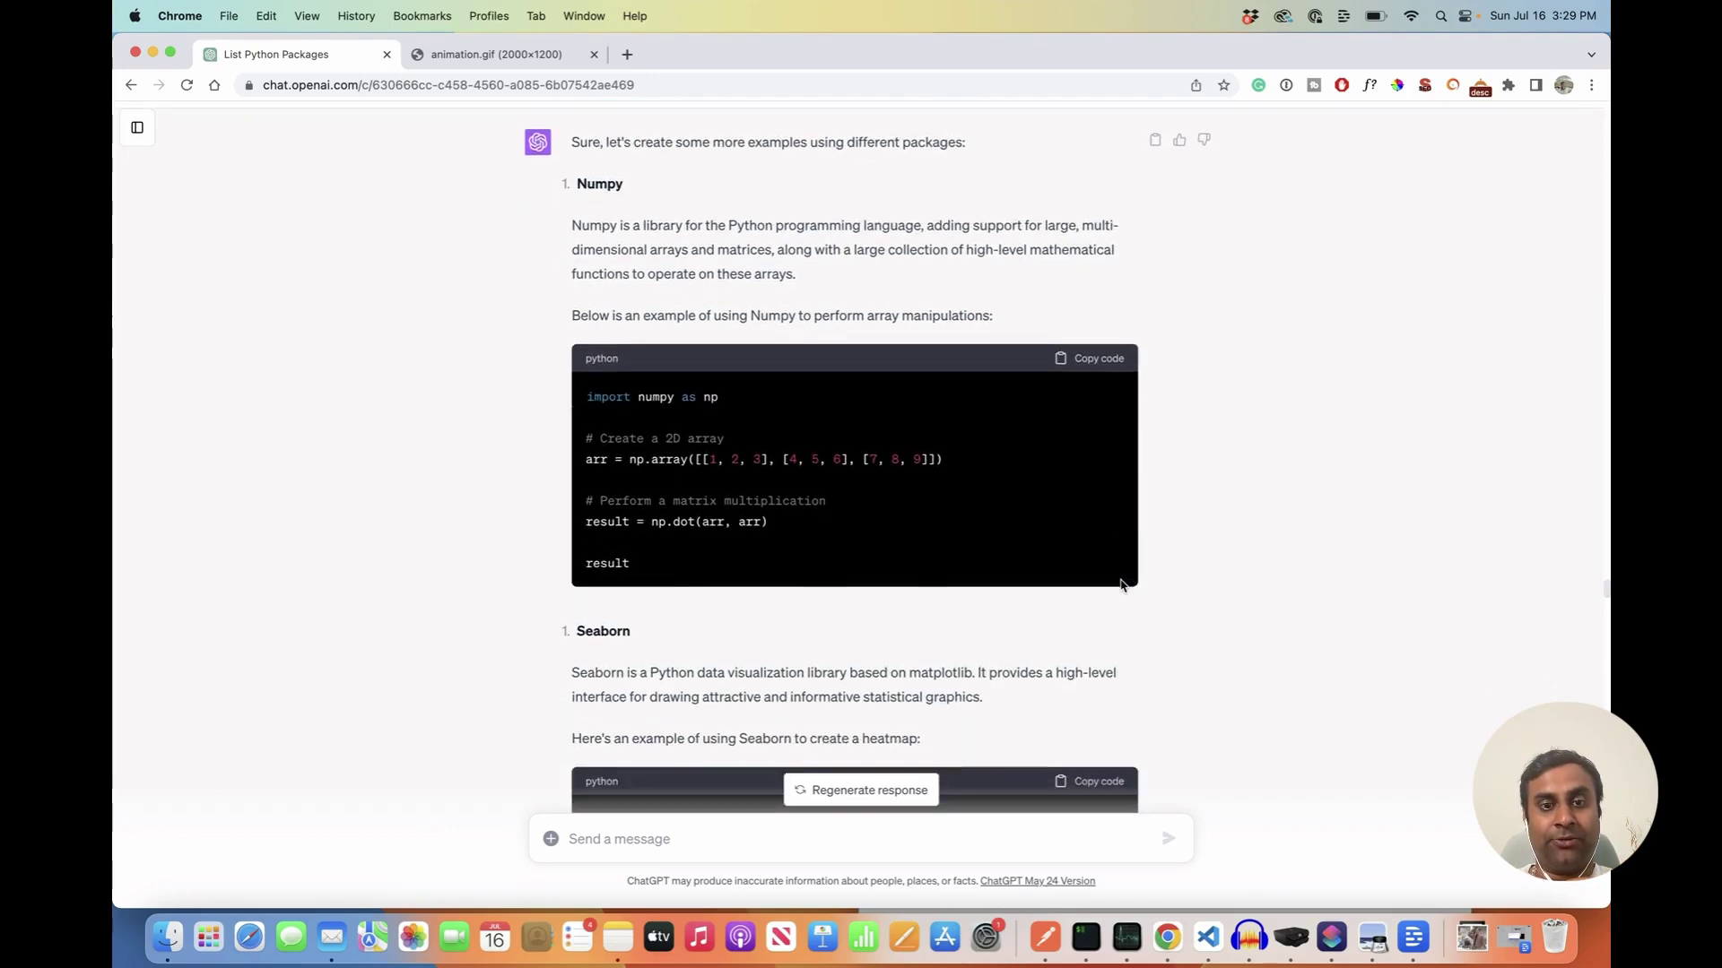
scroll(1121, 585, "down", 20)
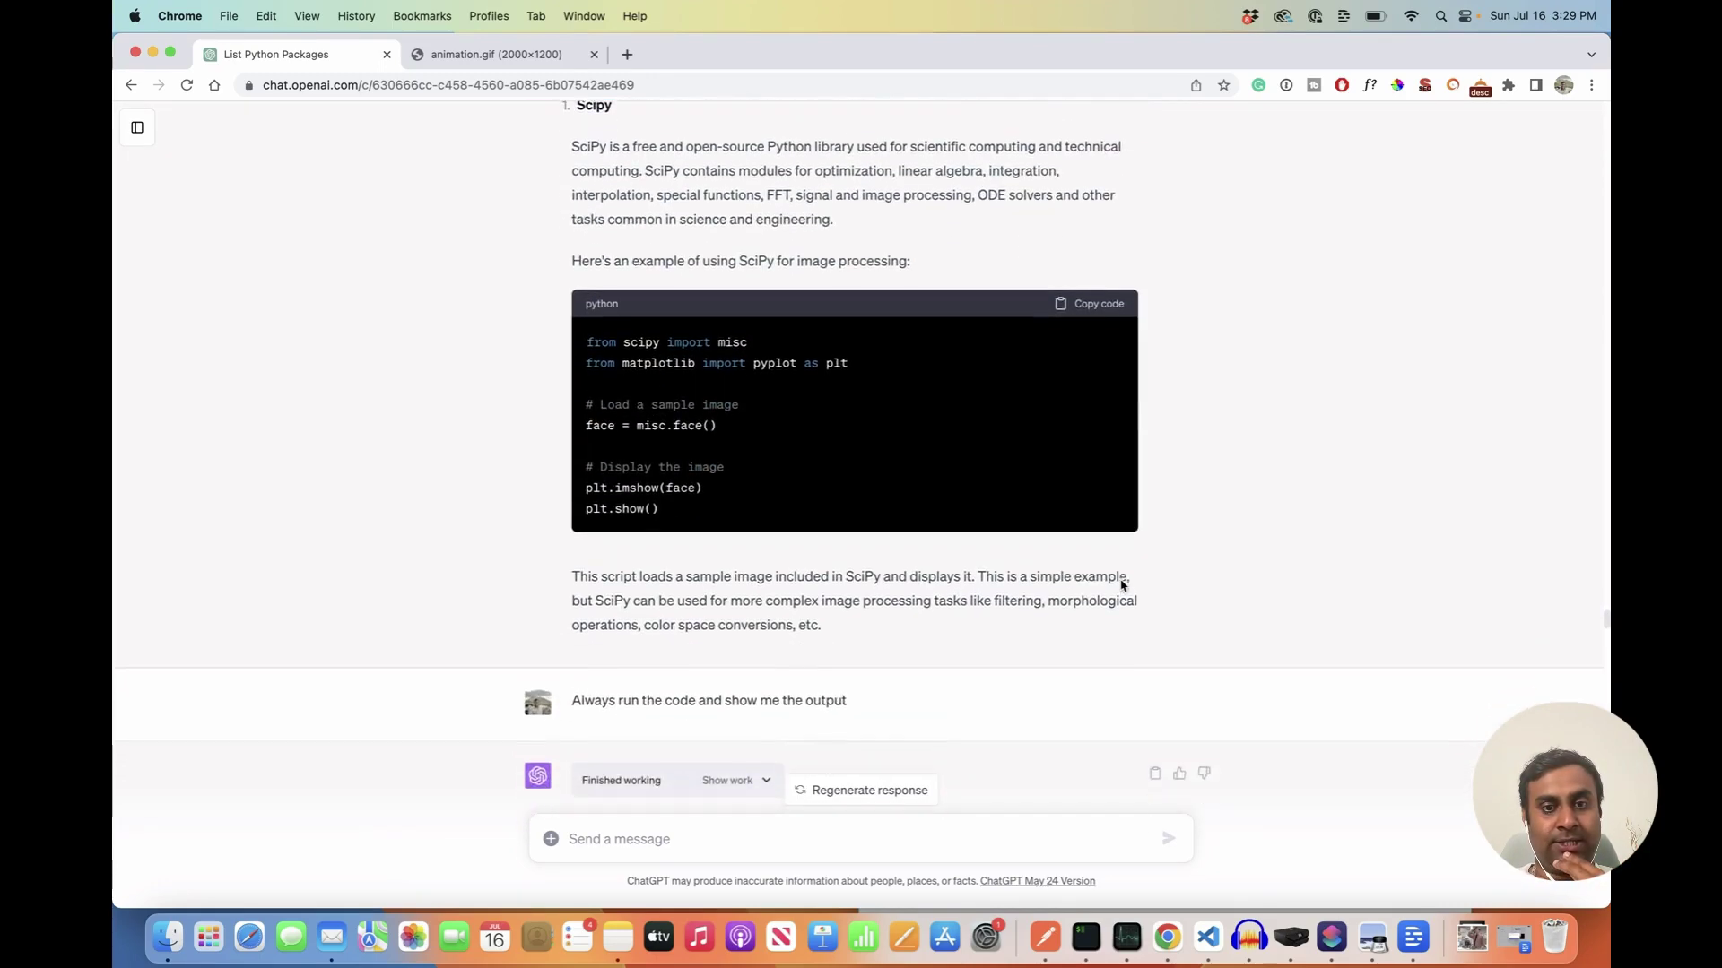
scroll(1121, 586, "down", 20)
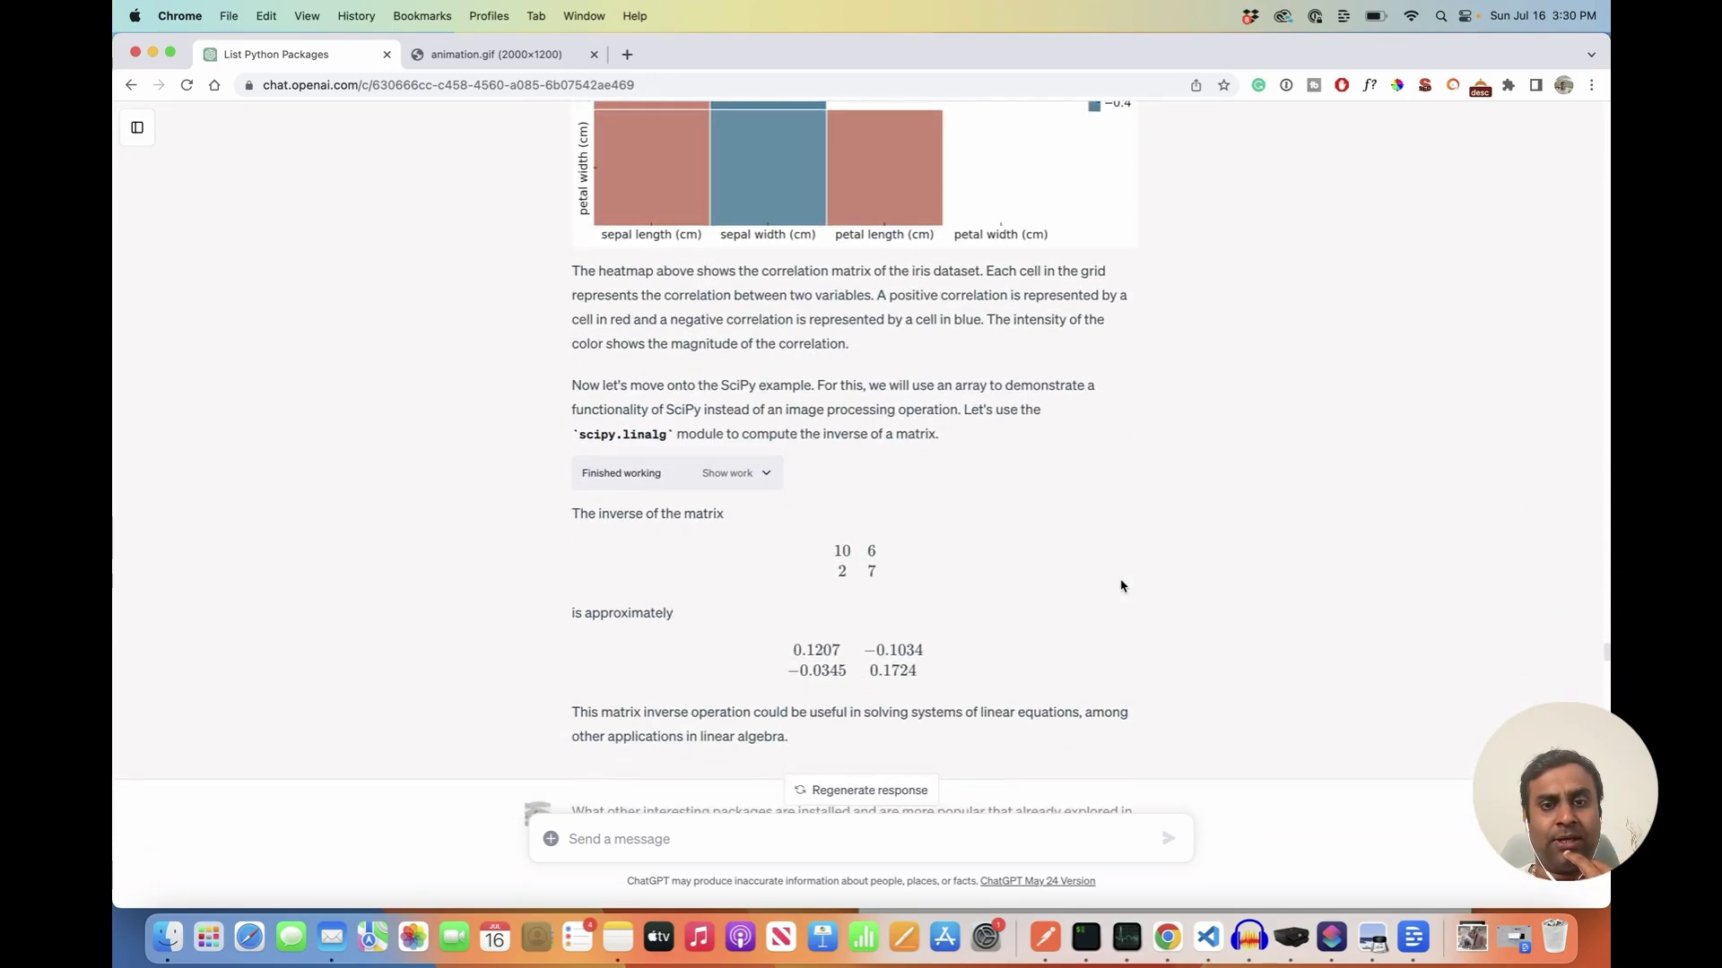
scroll(1121, 585, "down", 11)
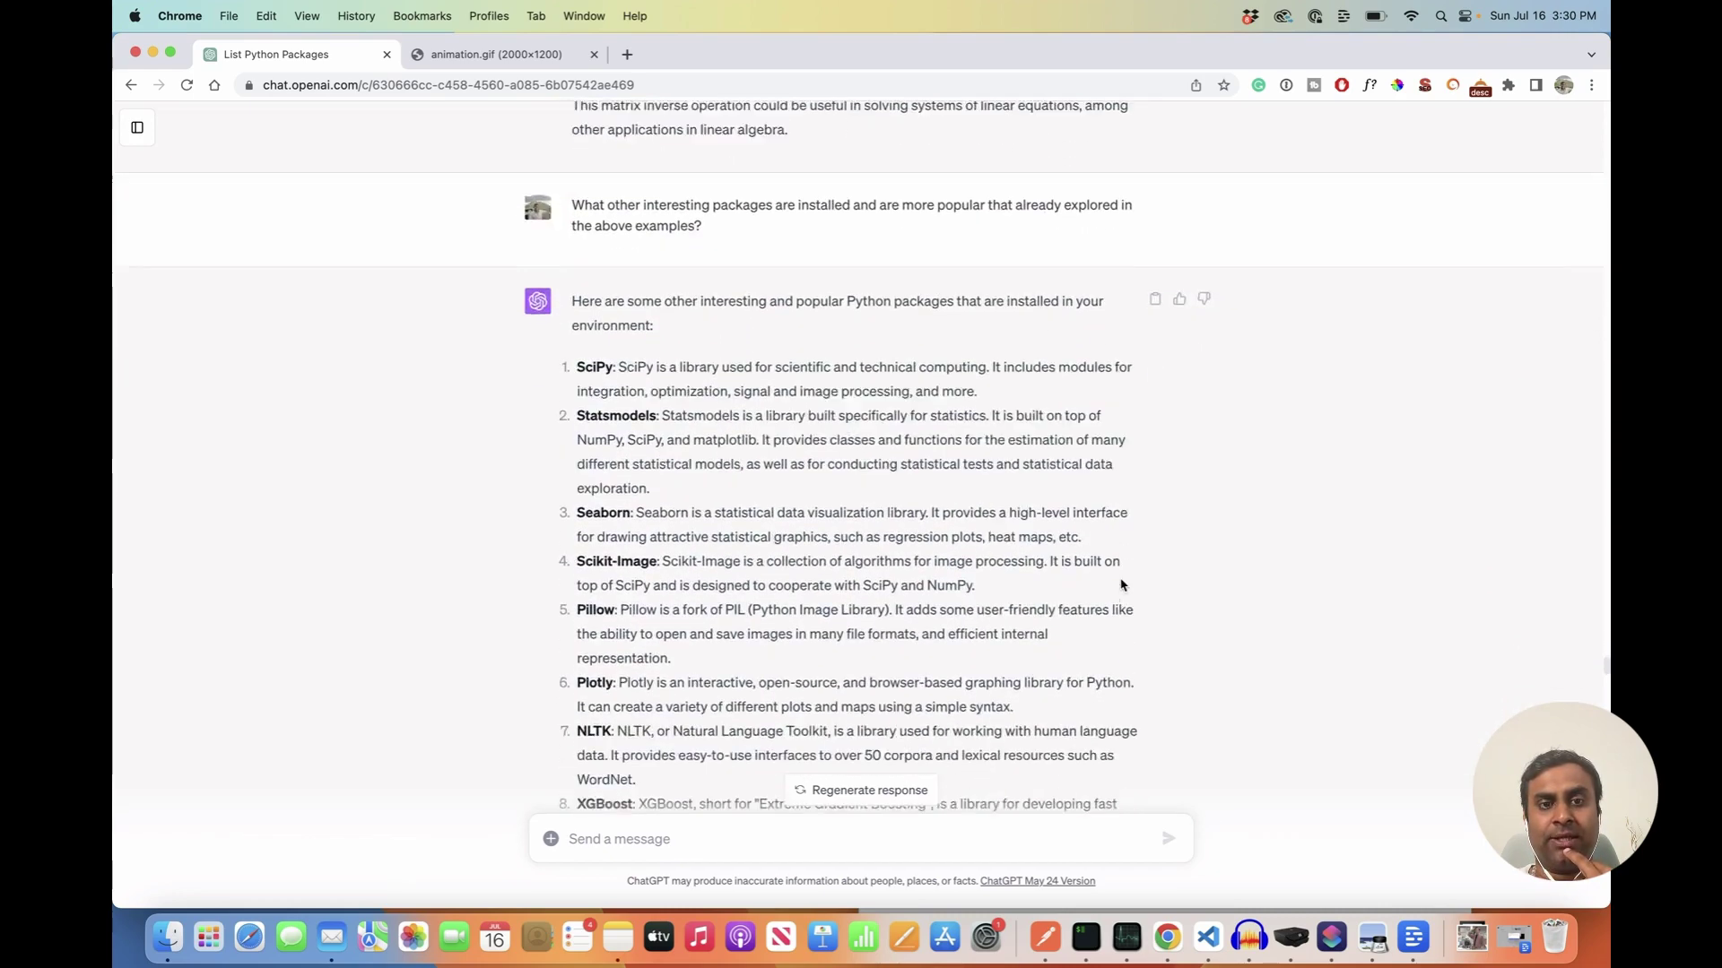
scroll(1121, 585, "down", 20)
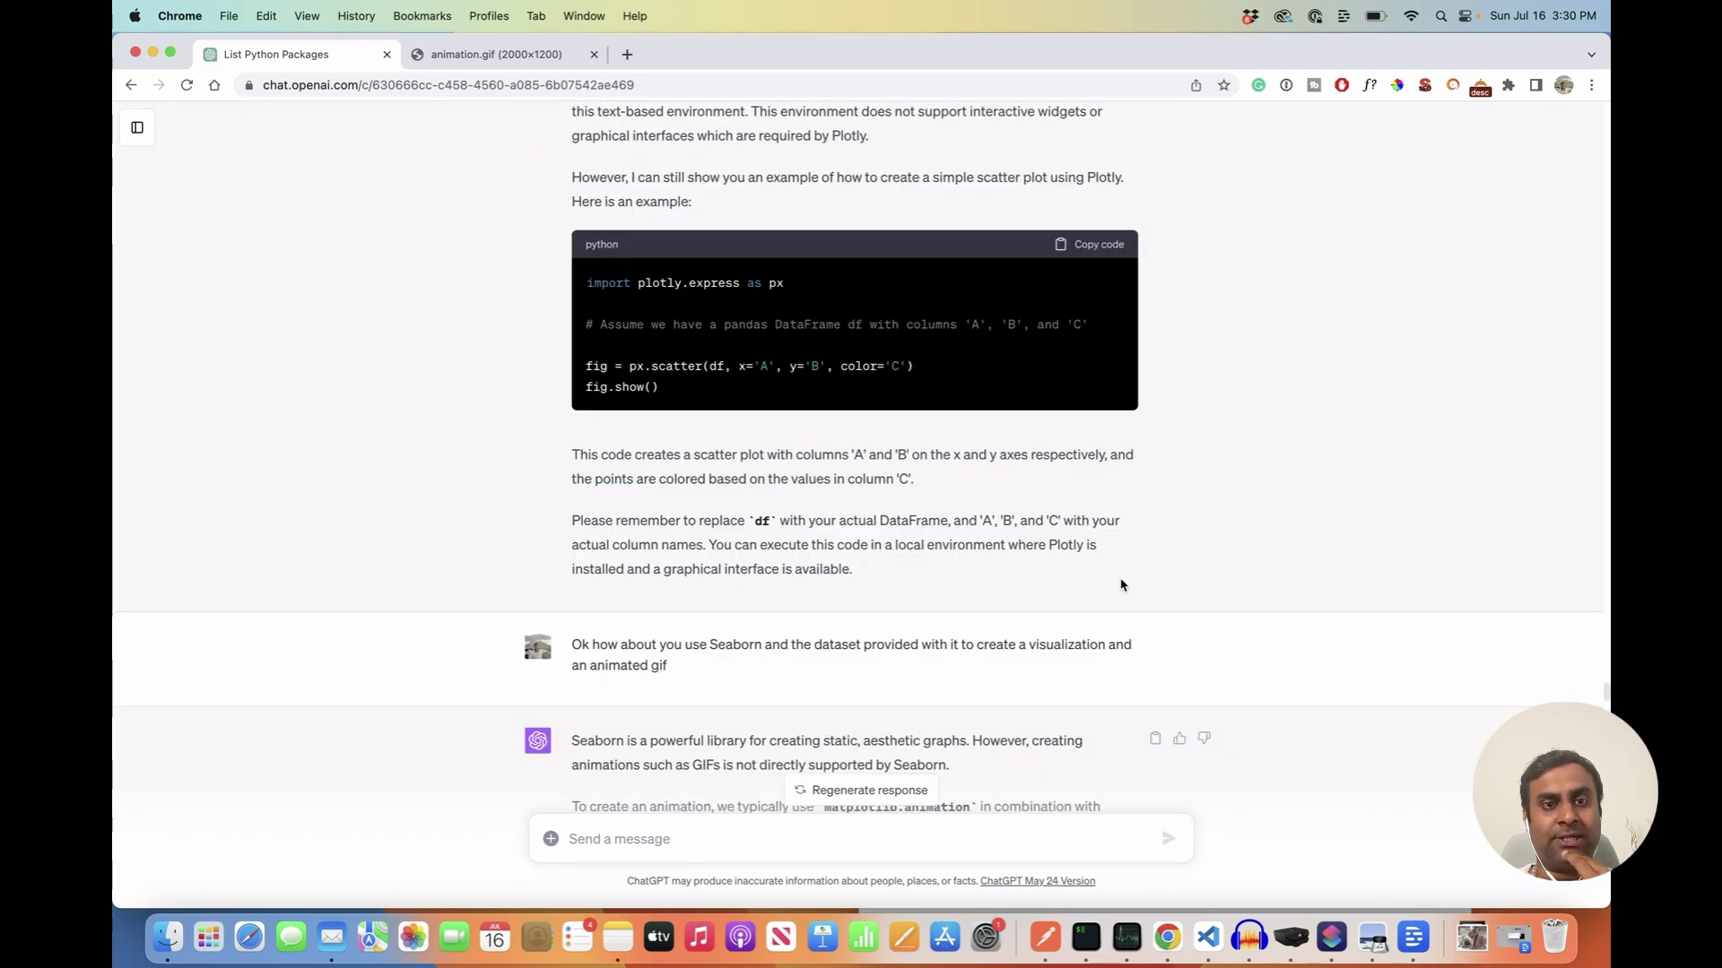
scroll(1121, 586, "up", 2)
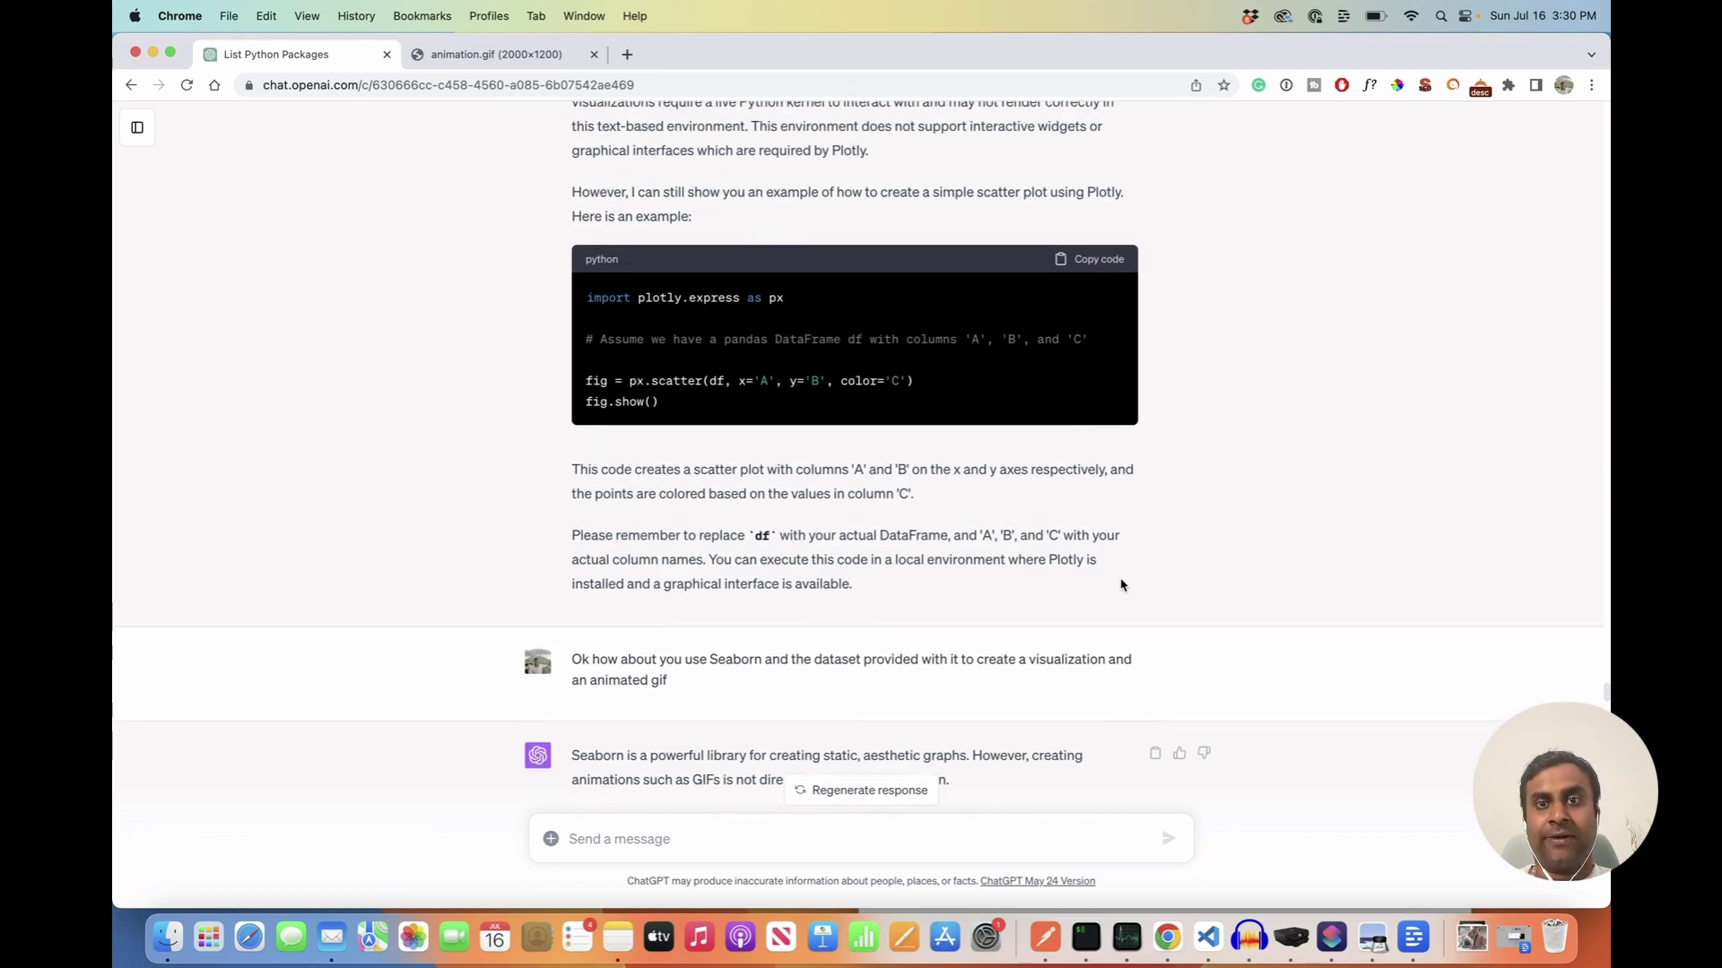
Step: Read the request for a Seaborn visualization and animated GIF, and the reply's matplotlib.animation example code and notes
scroll(1121, 586, "down", 3)
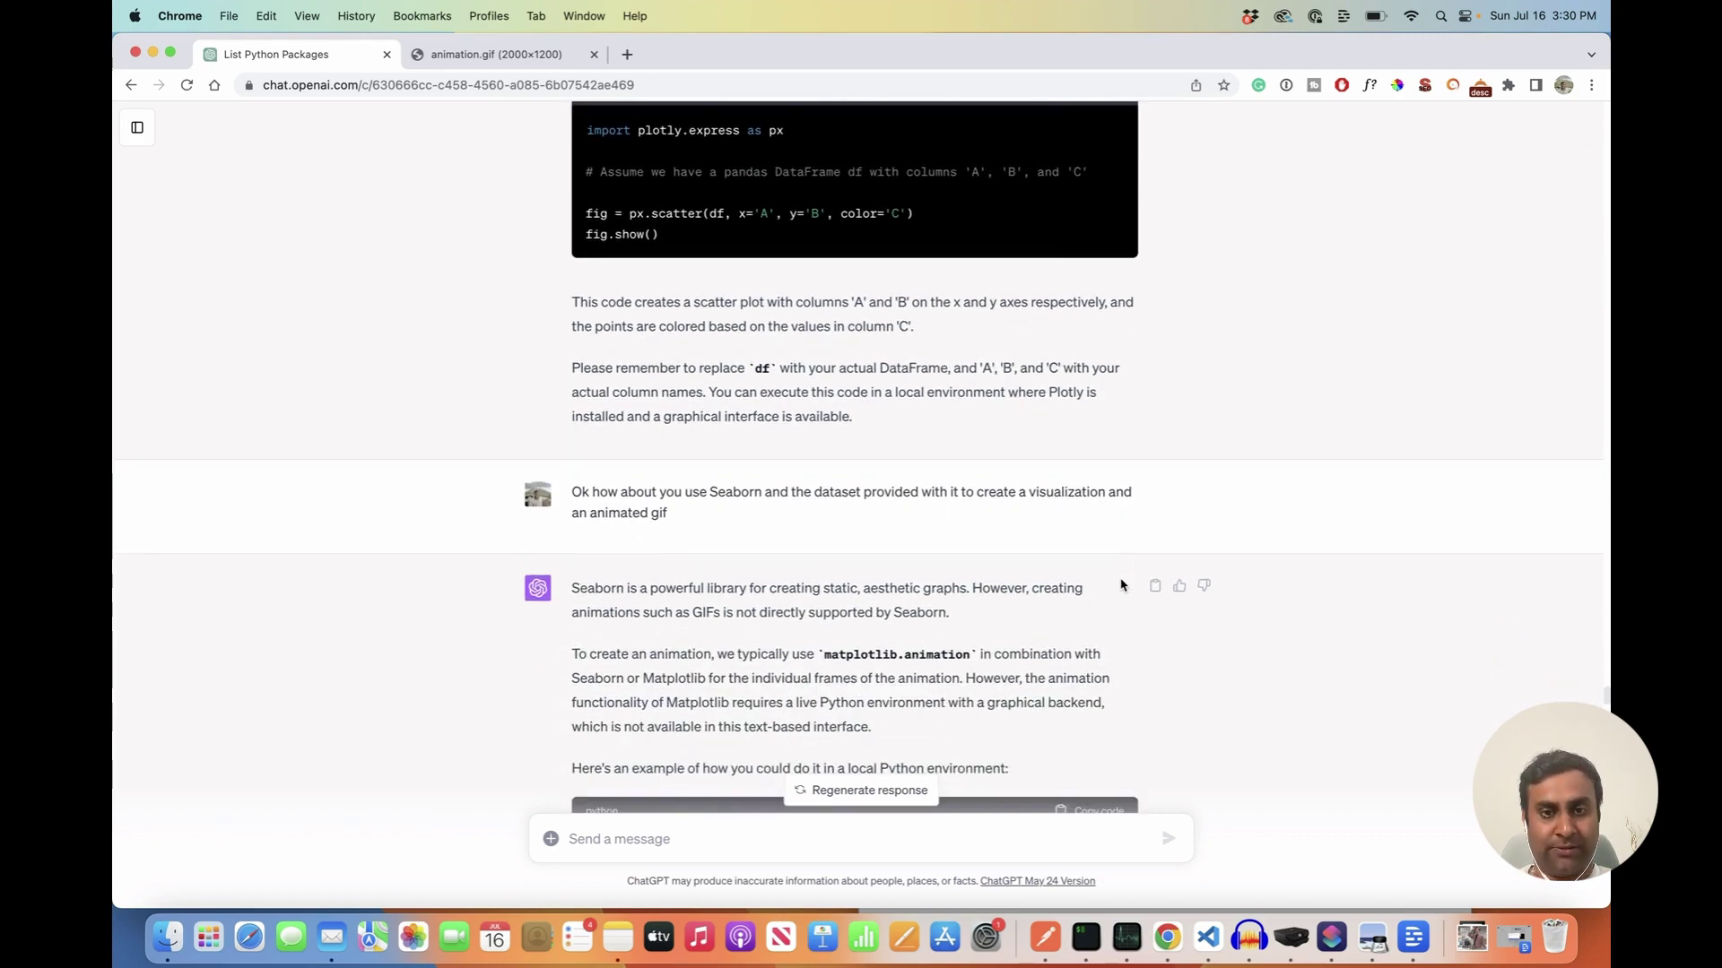
scroll(1121, 585, "down", 3)
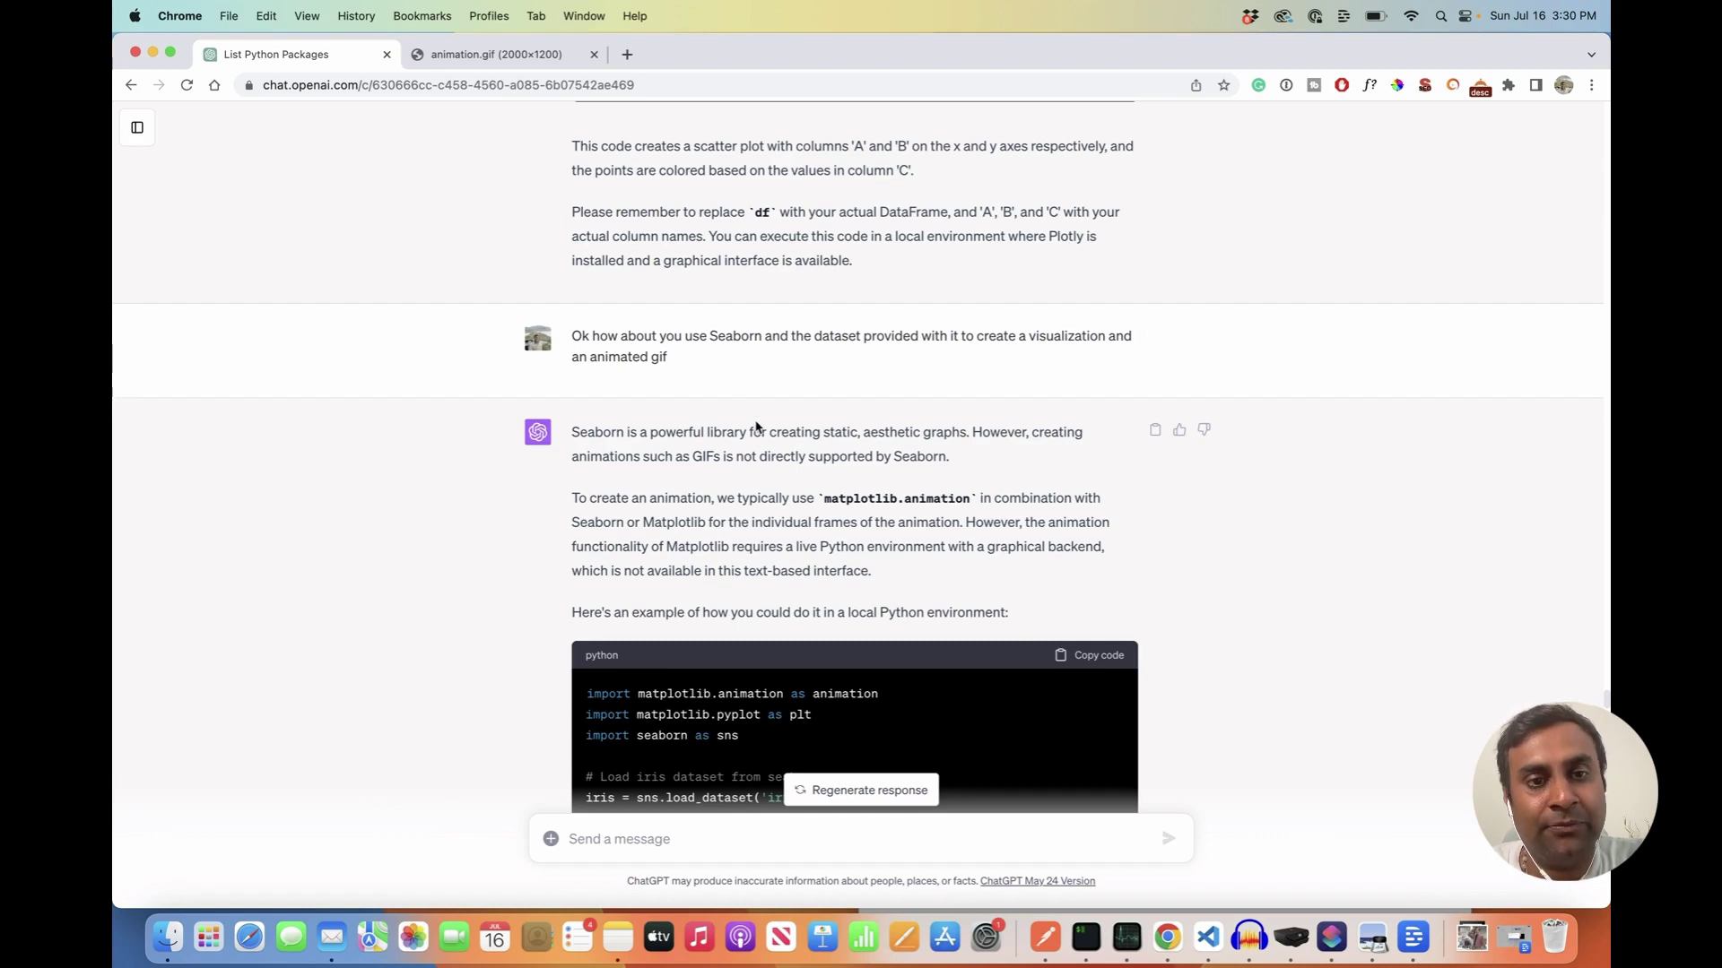
scroll(756, 427, "down", 3)
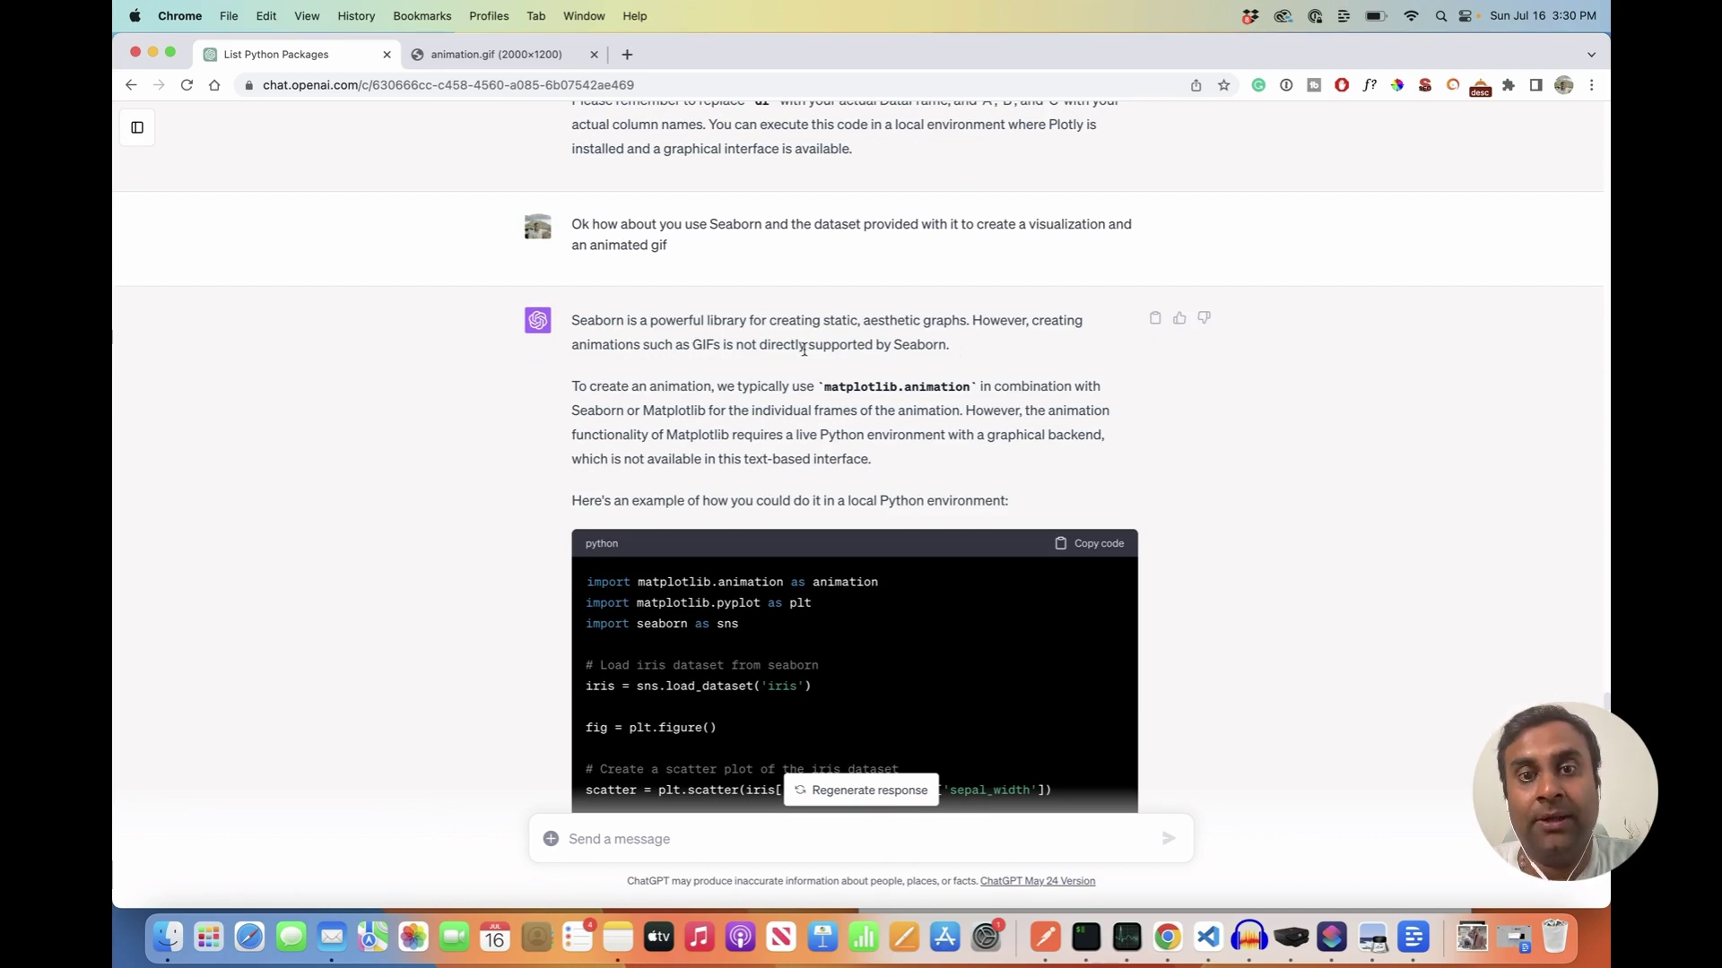
scroll(919, 345, "down", 1)
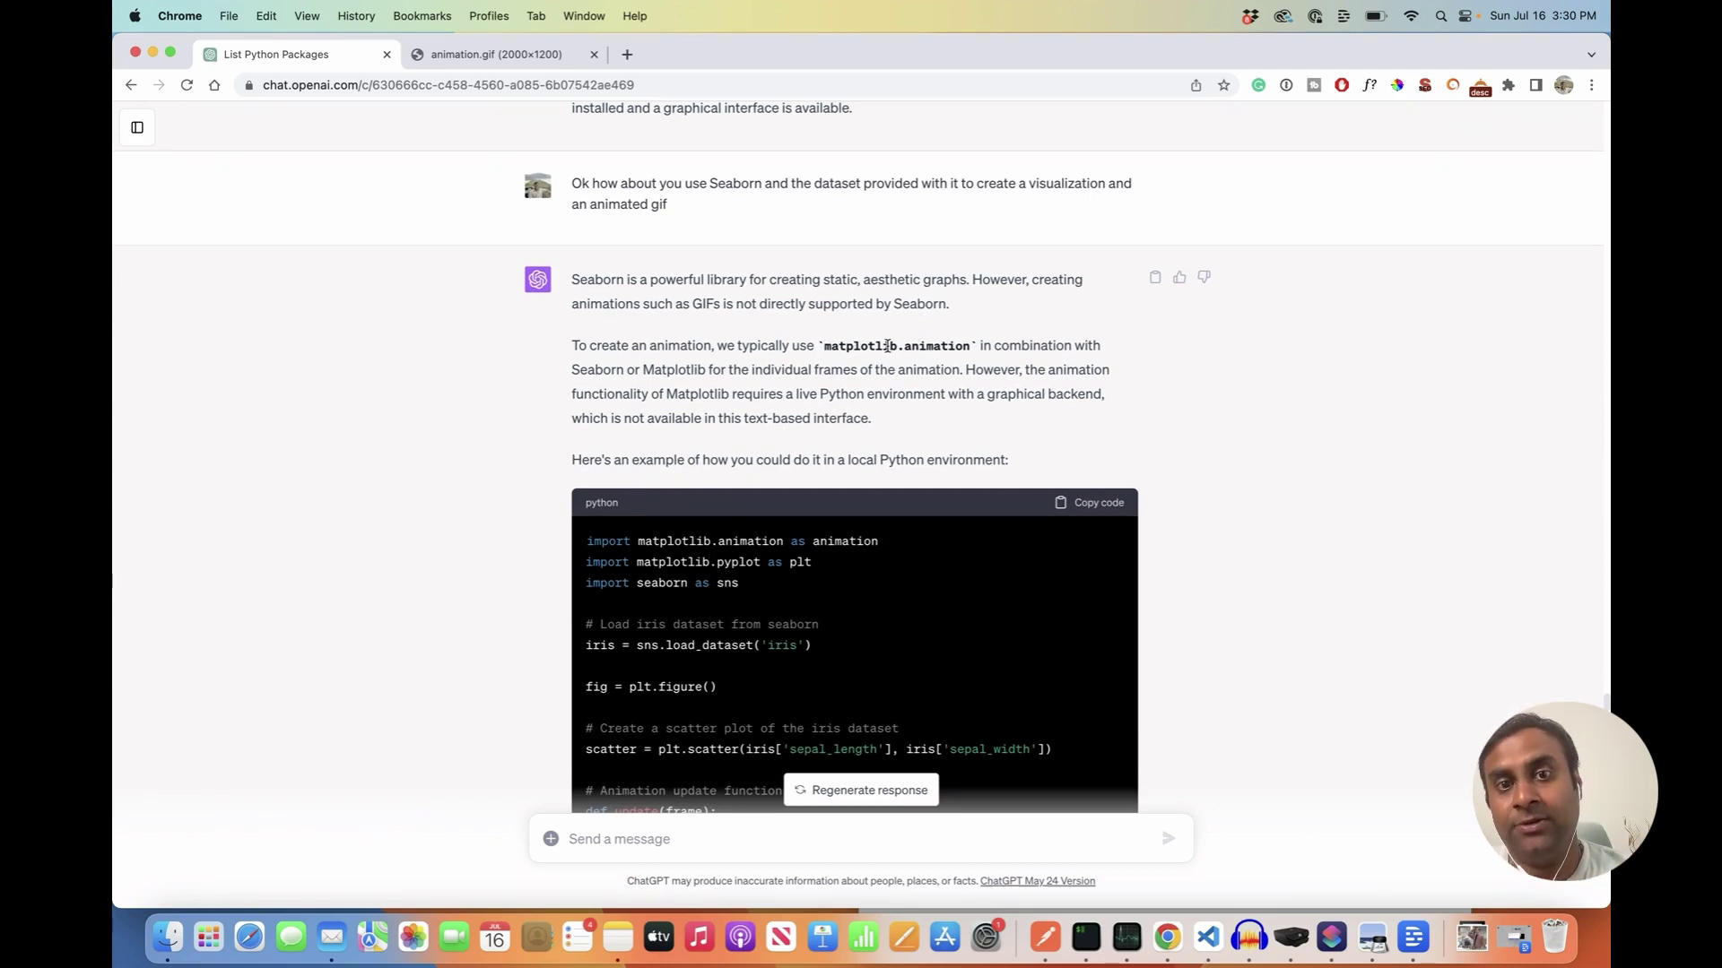
scroll(926, 376, "down", 5)
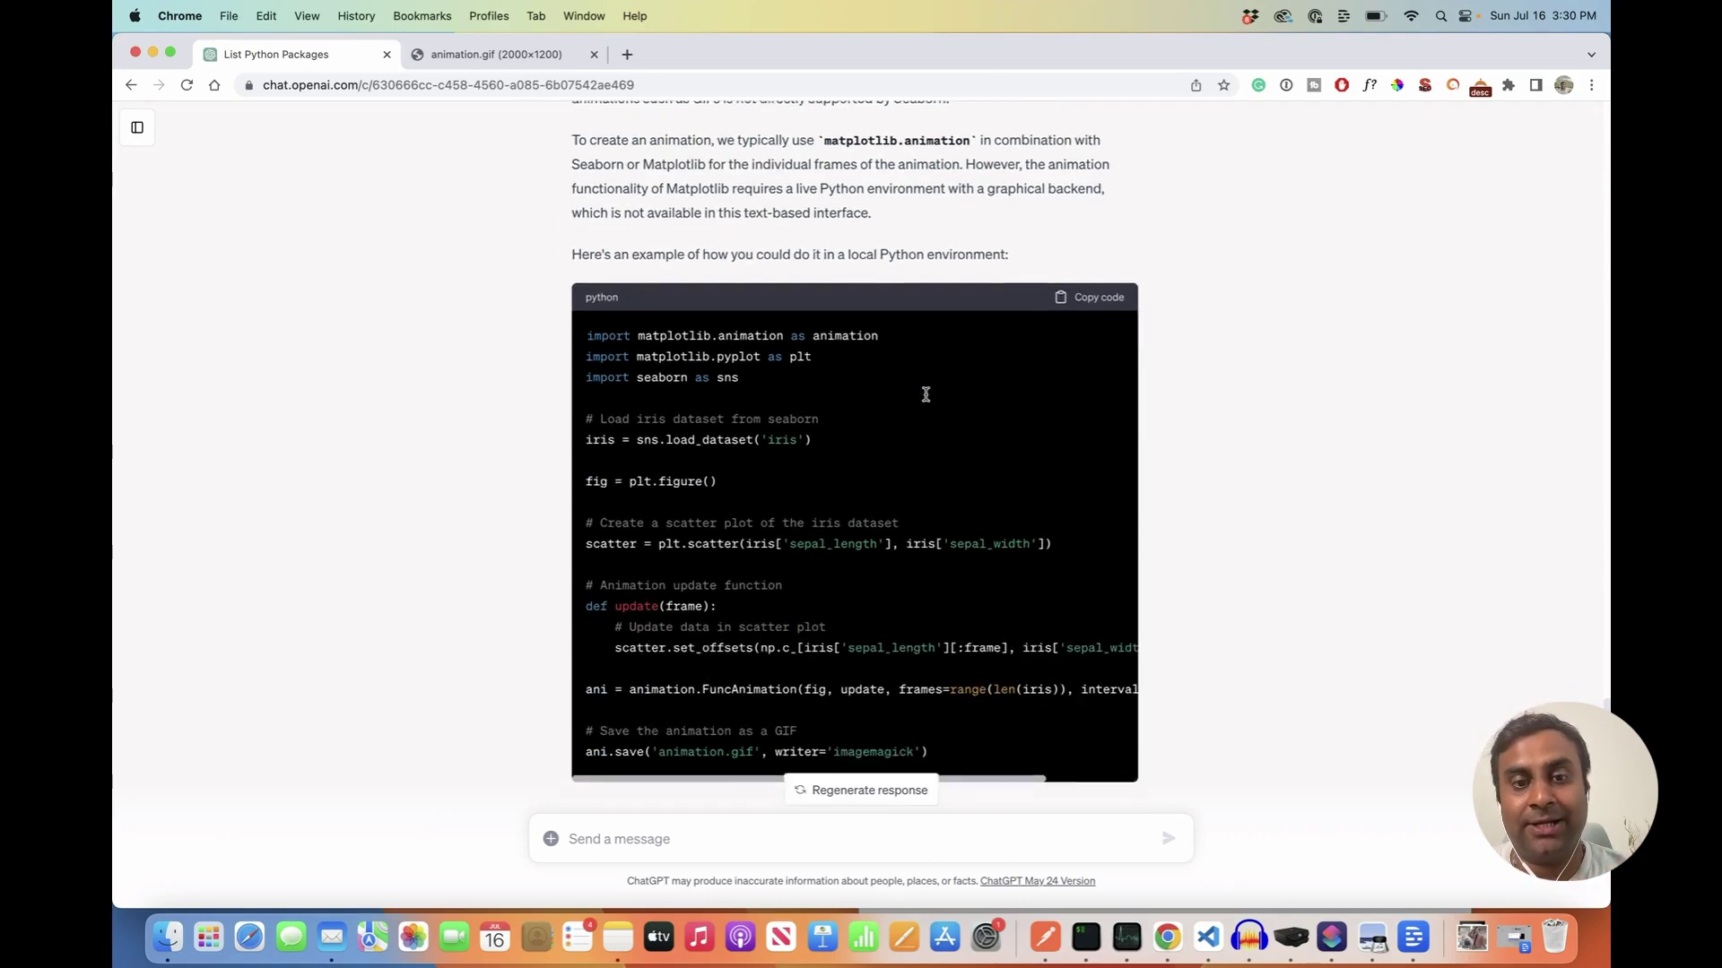
scroll(926, 395, "down", 10)
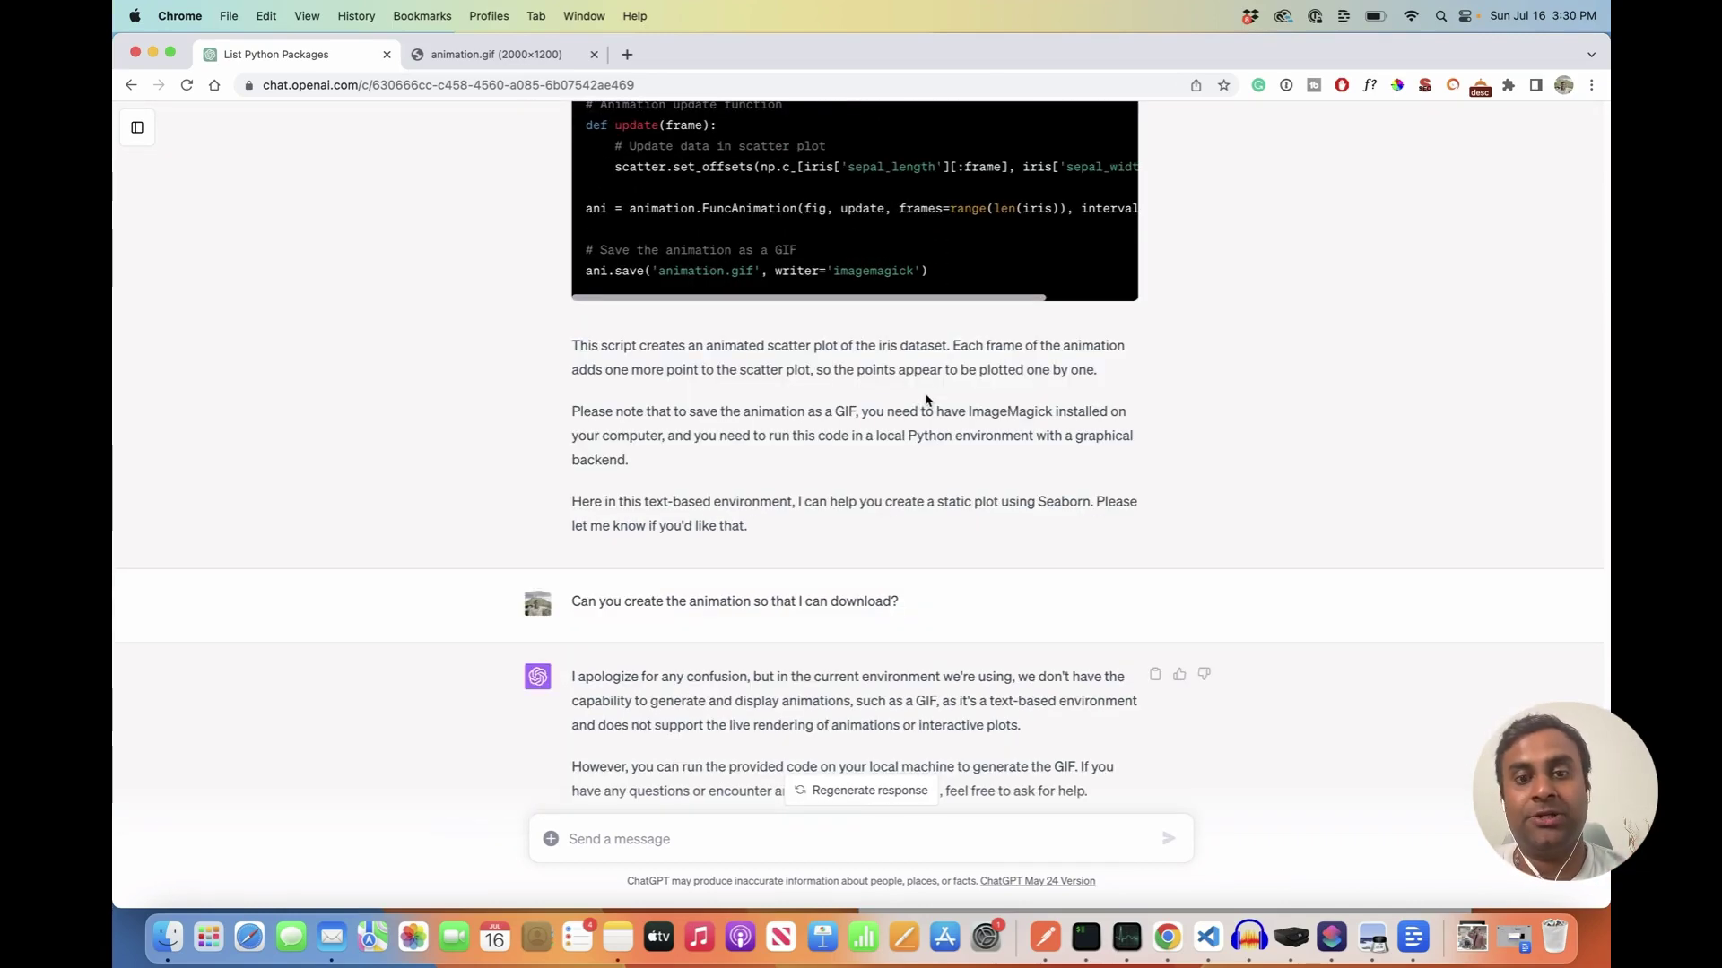
Step: Read the follow-up exchanges about a downloadable animation and ffmpeg, up to the prompt asking for a working solution
scroll(926, 400, "down", 7)
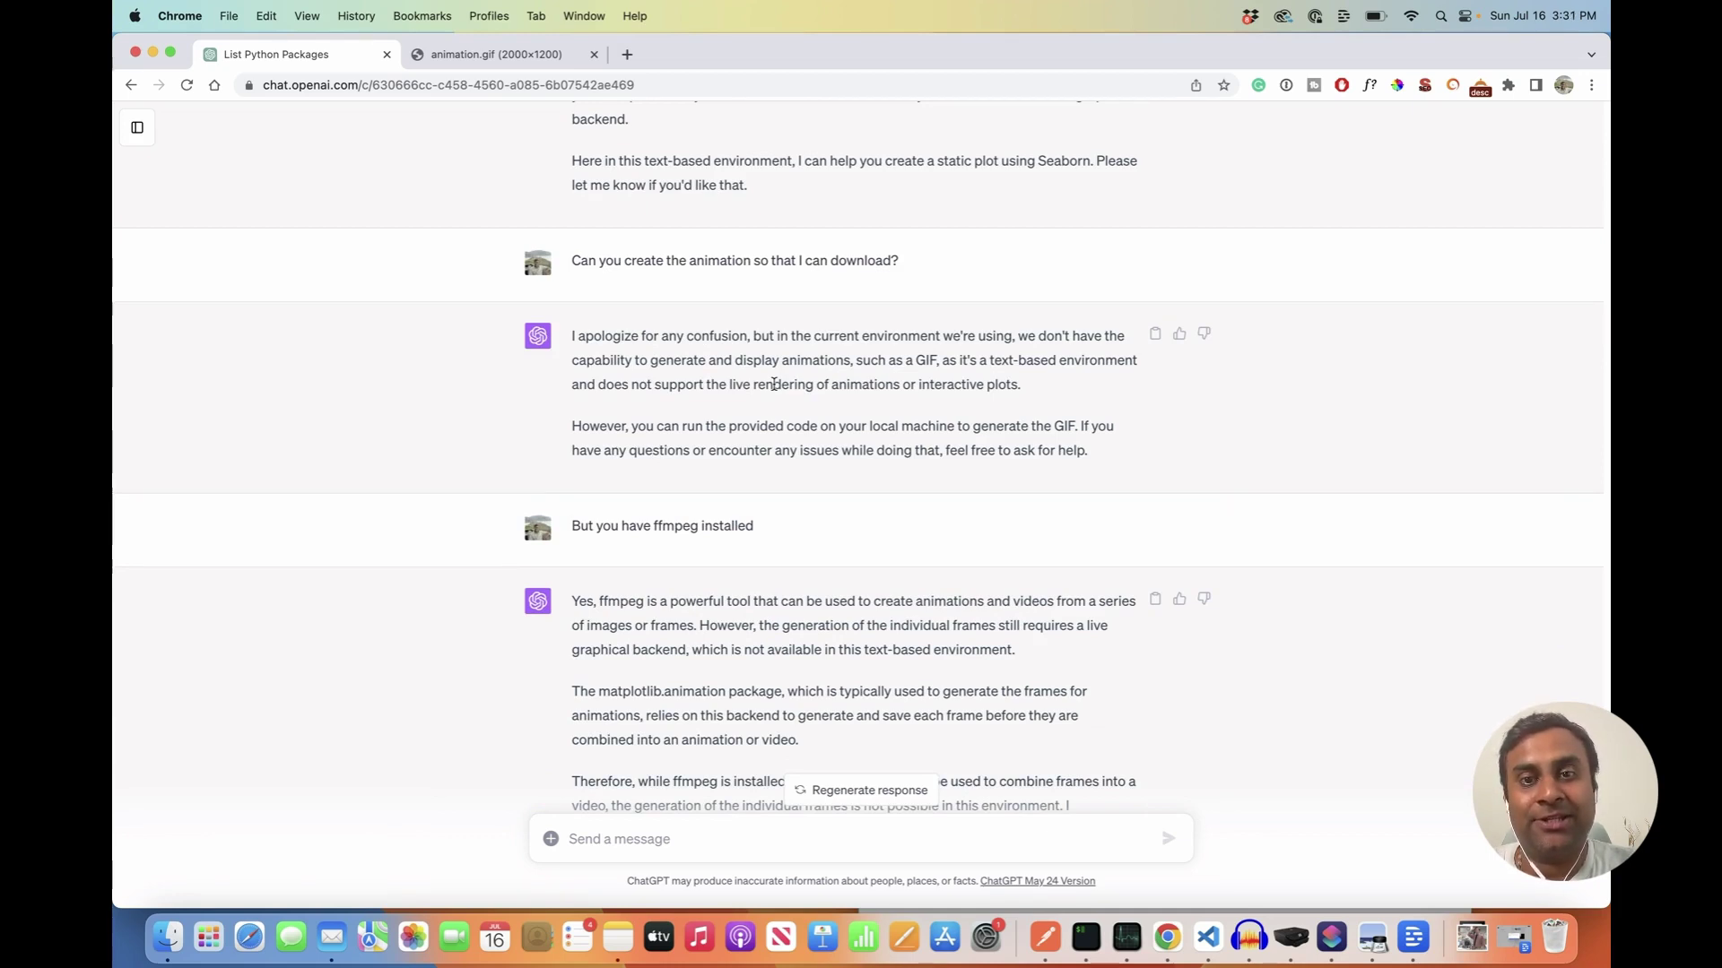
scroll(774, 385, "down", 3)
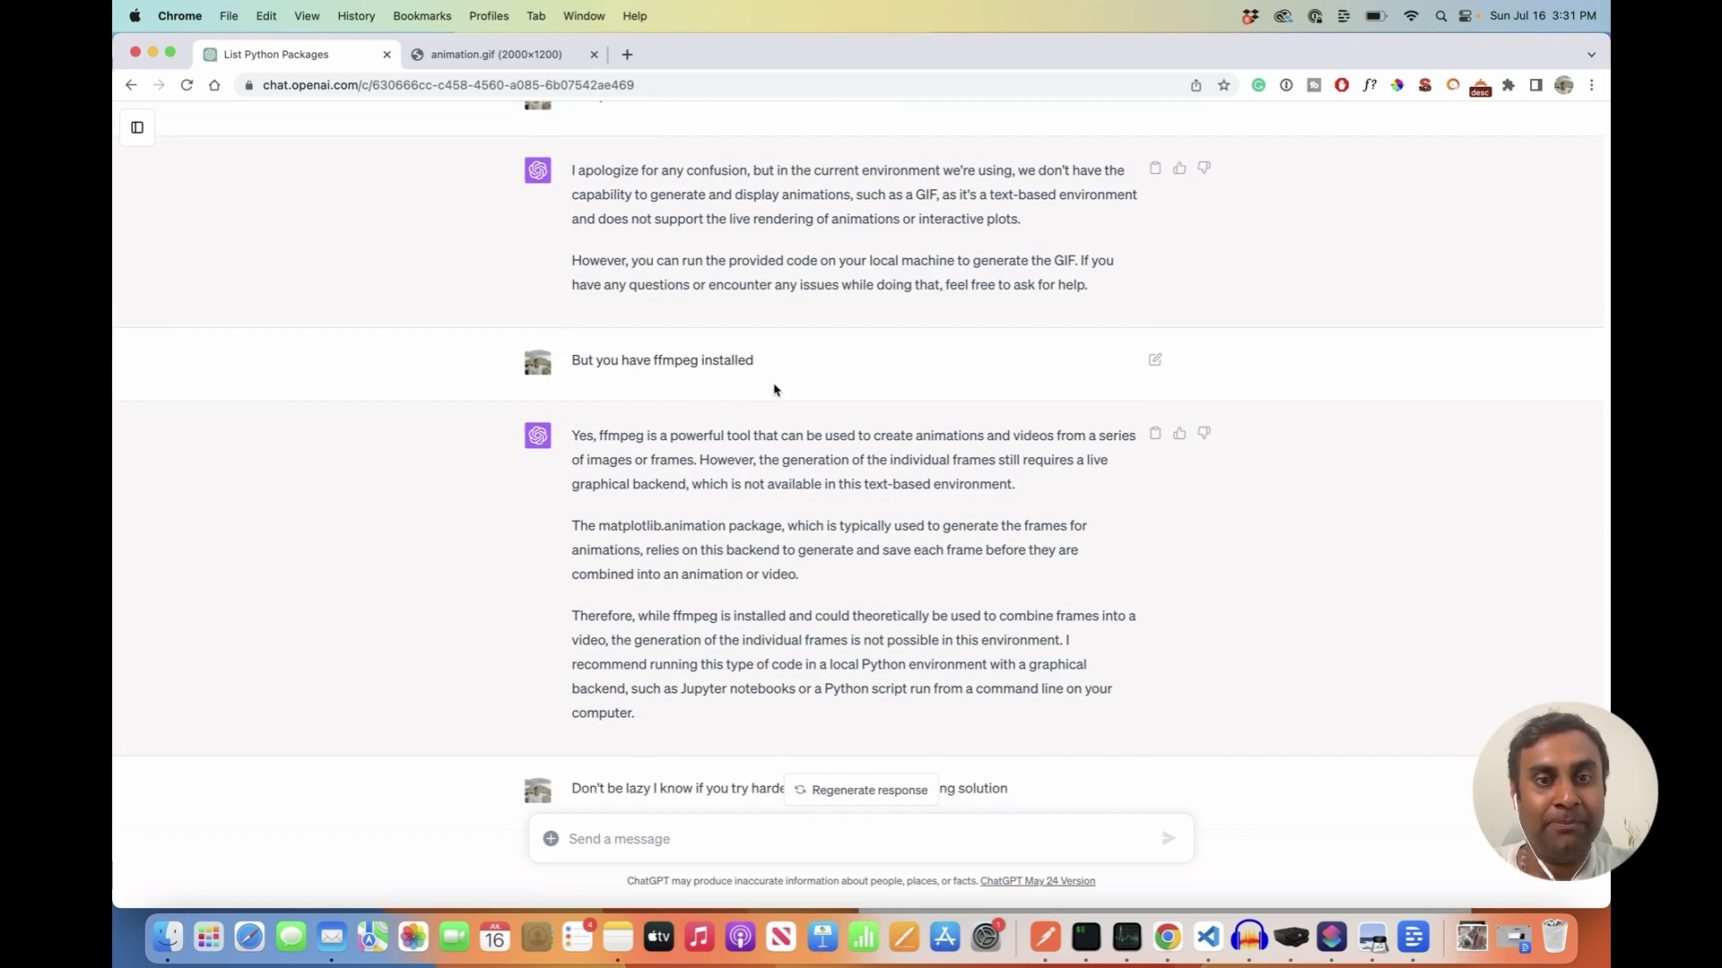
scroll(773, 389, "down", 2)
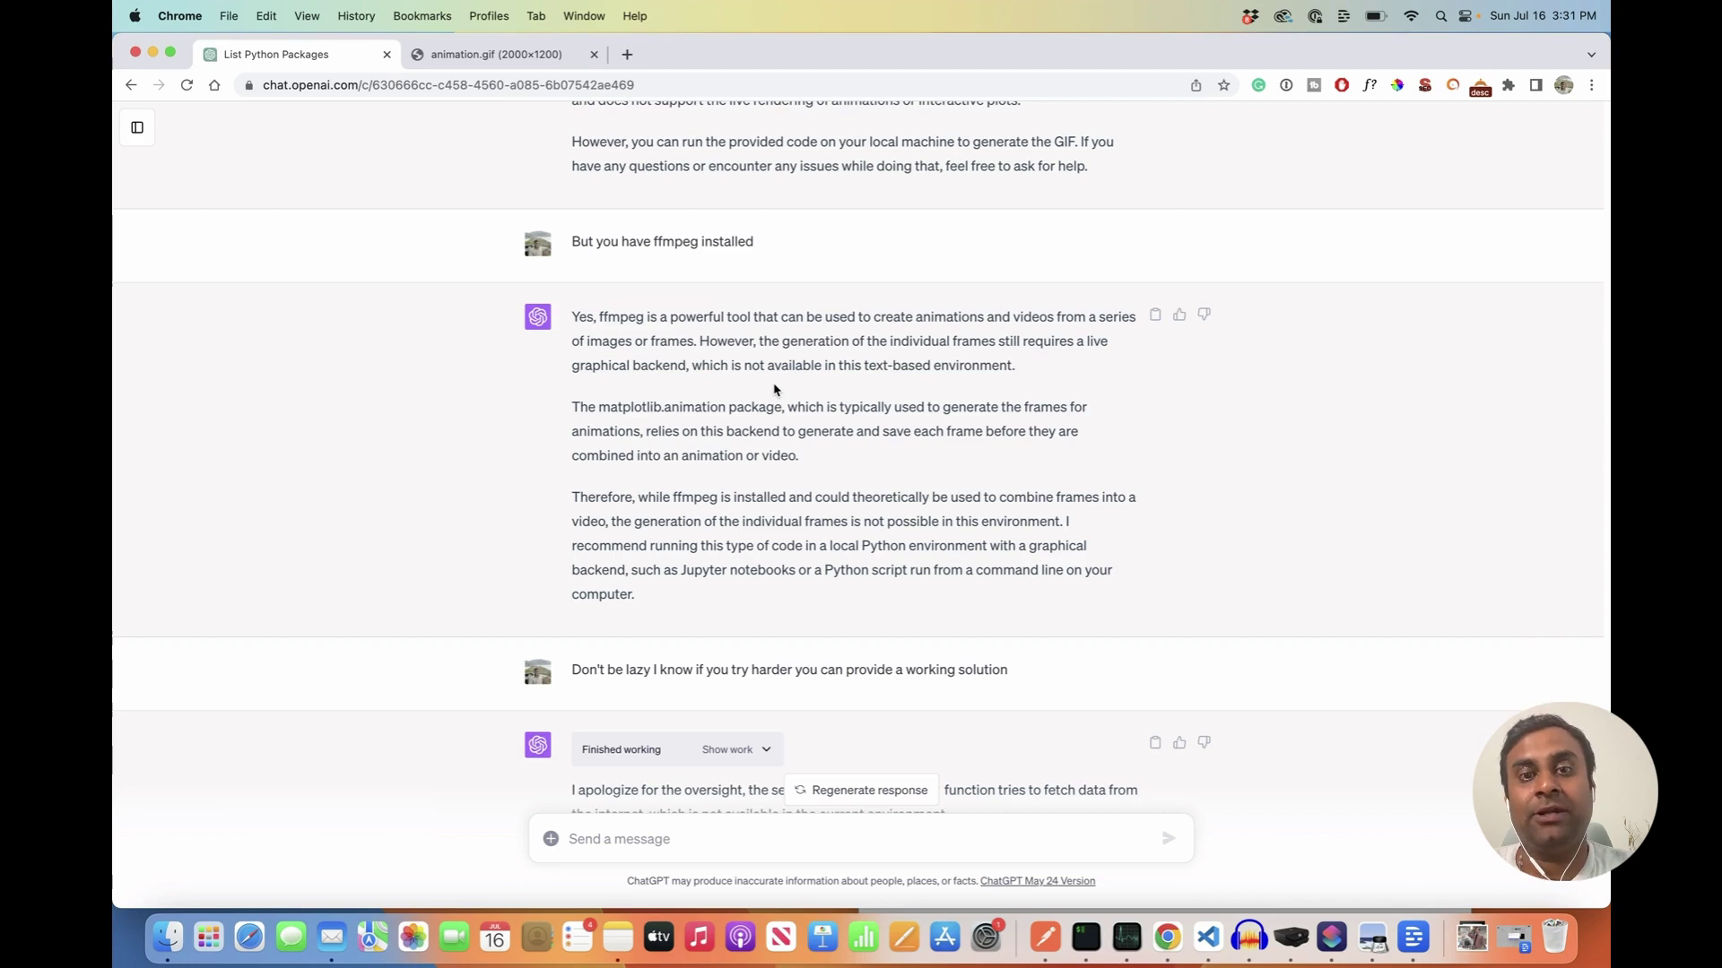
scroll(776, 390, "down", 5)
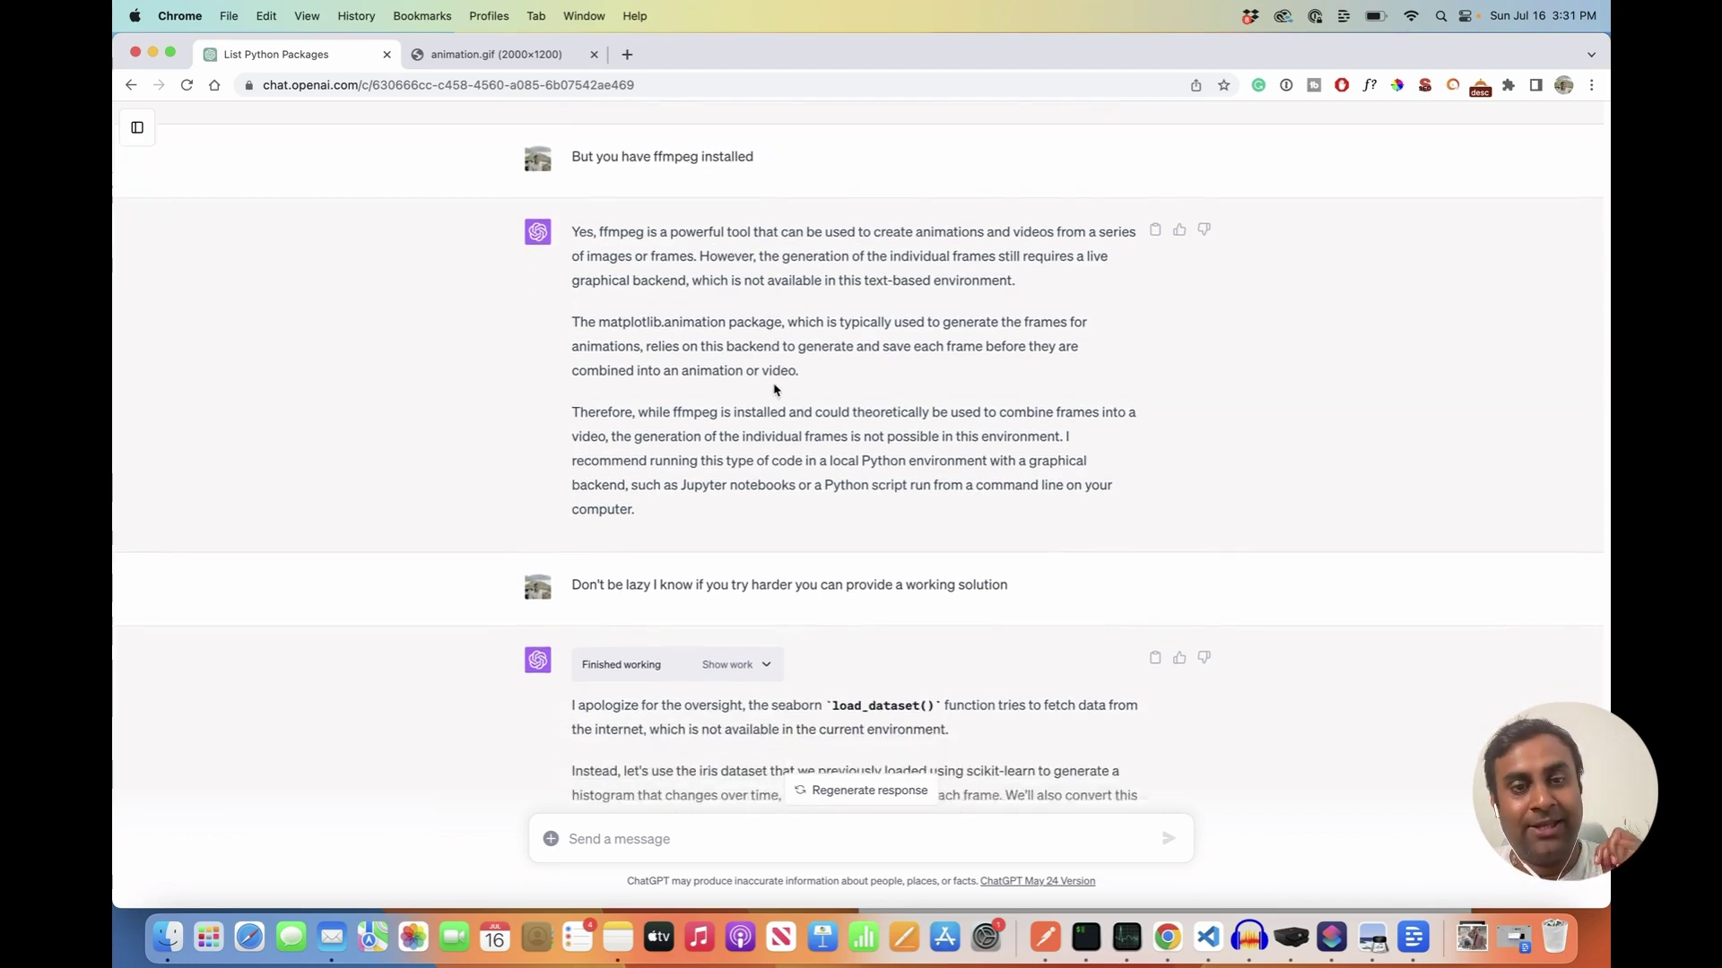
scroll(774, 384, "down", 2)
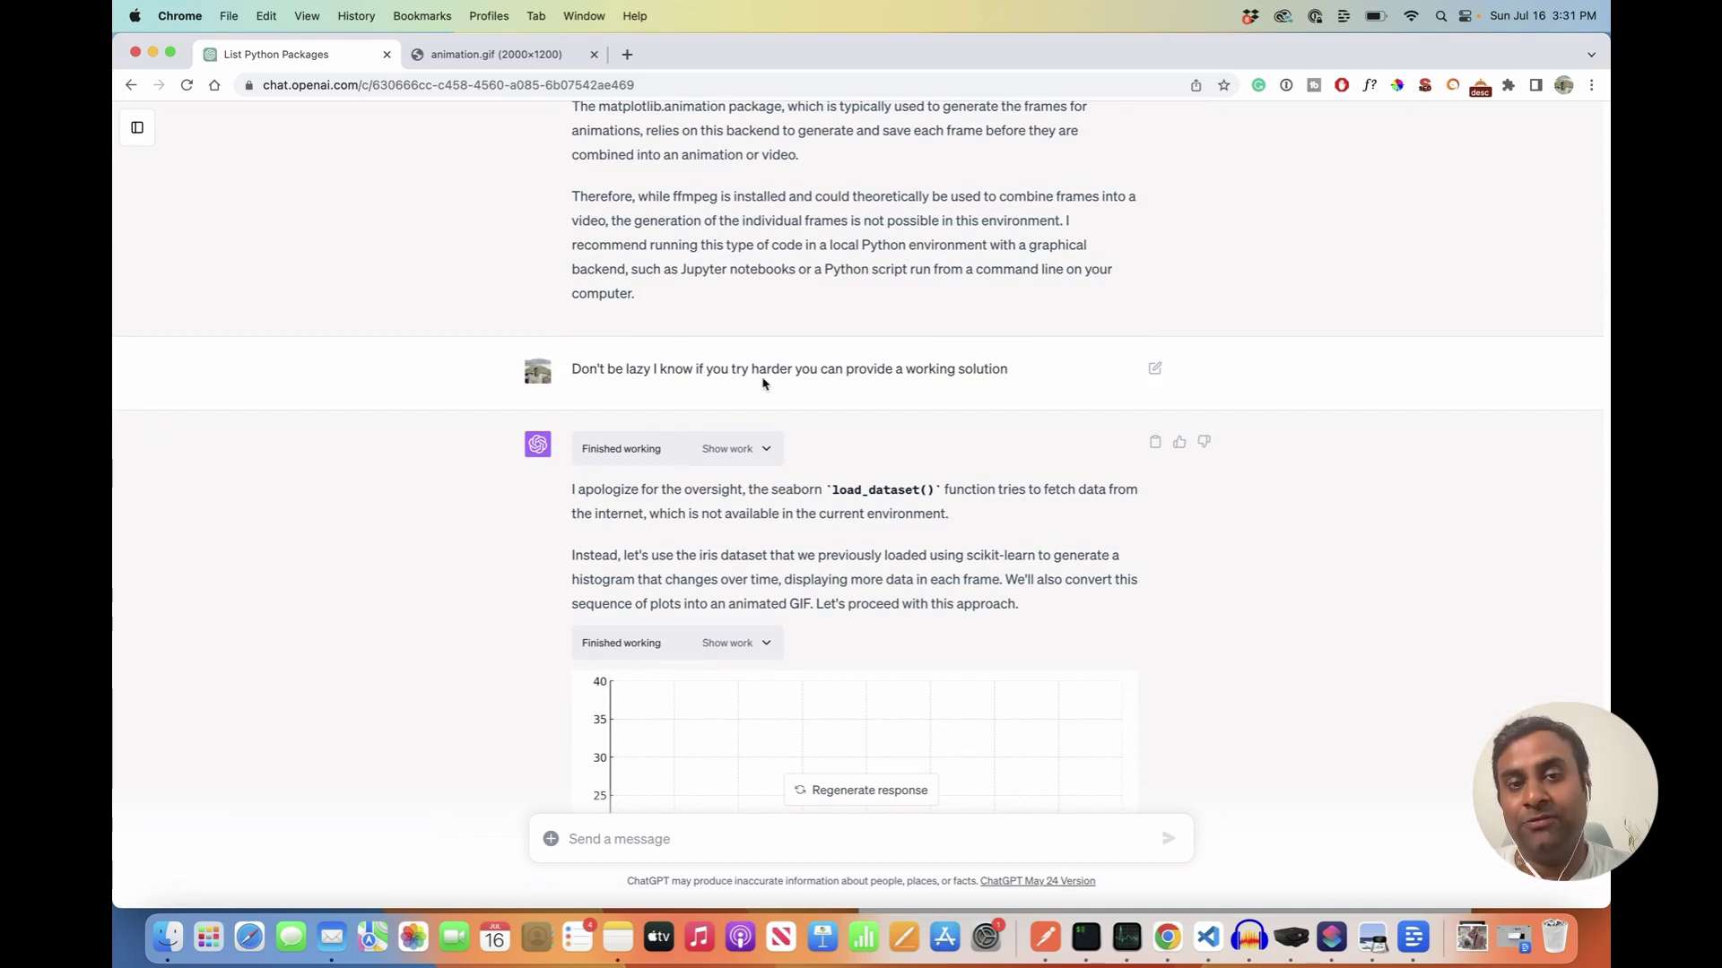
Step: Expand the first work section of the working-solution reply and examine its animation code, error traceback and the explanation below it
scroll(763, 384, "down", 3)
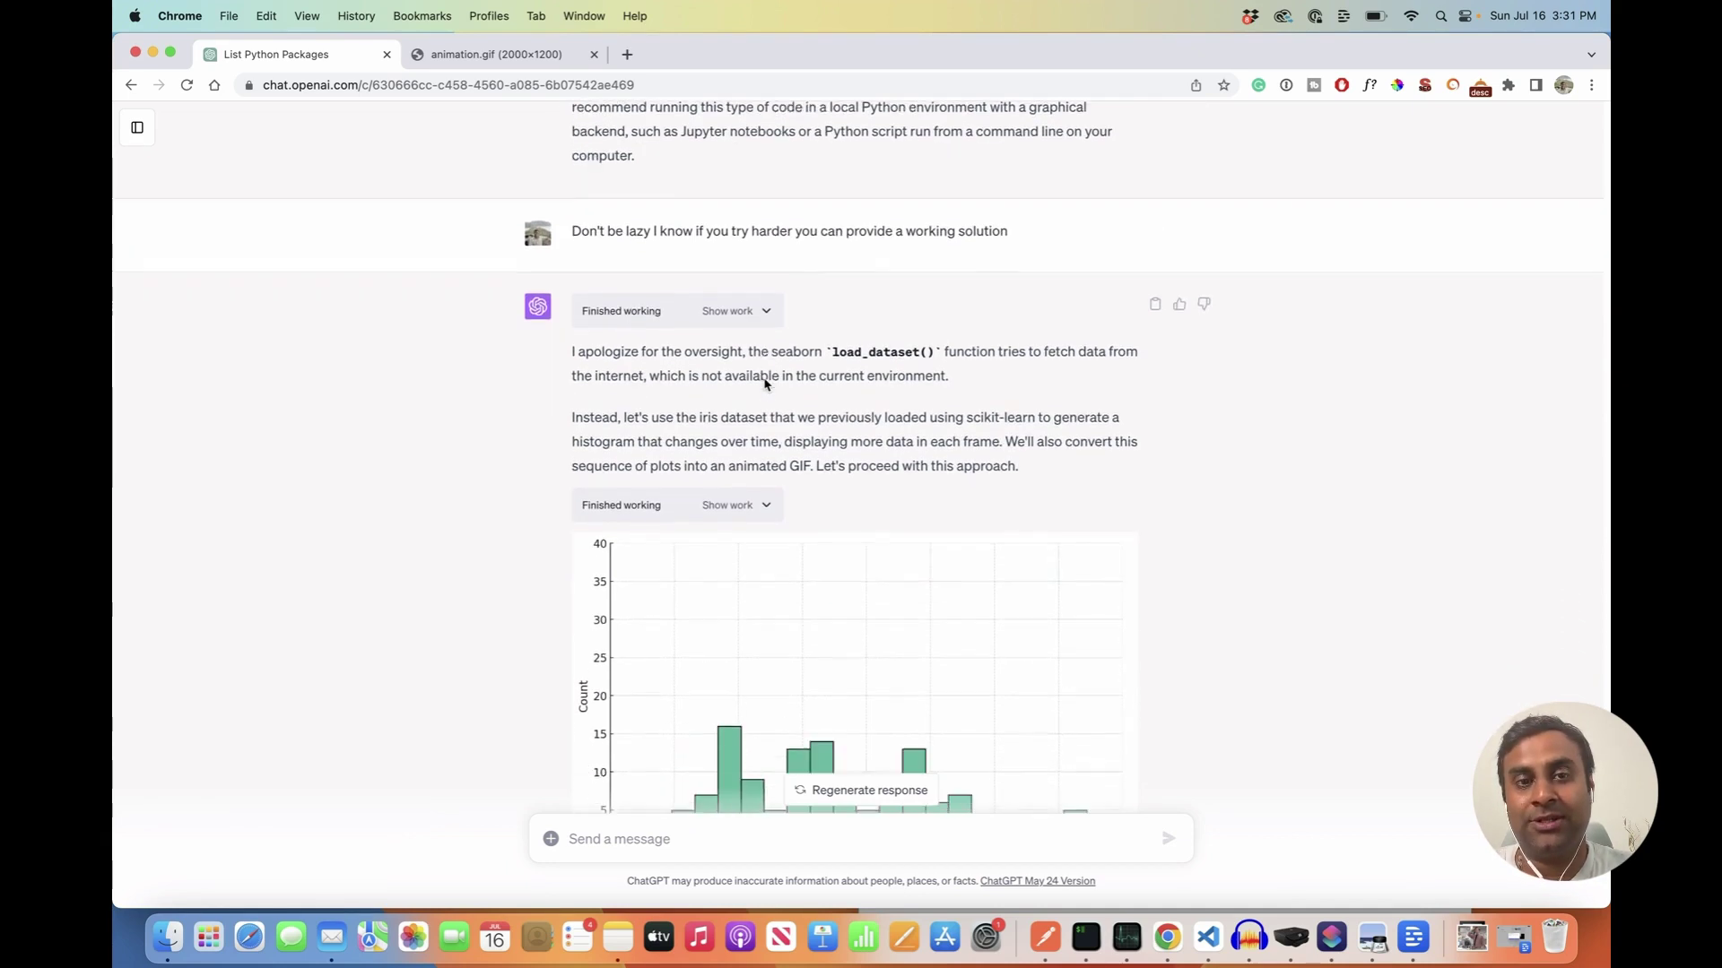
left_click(763, 294)
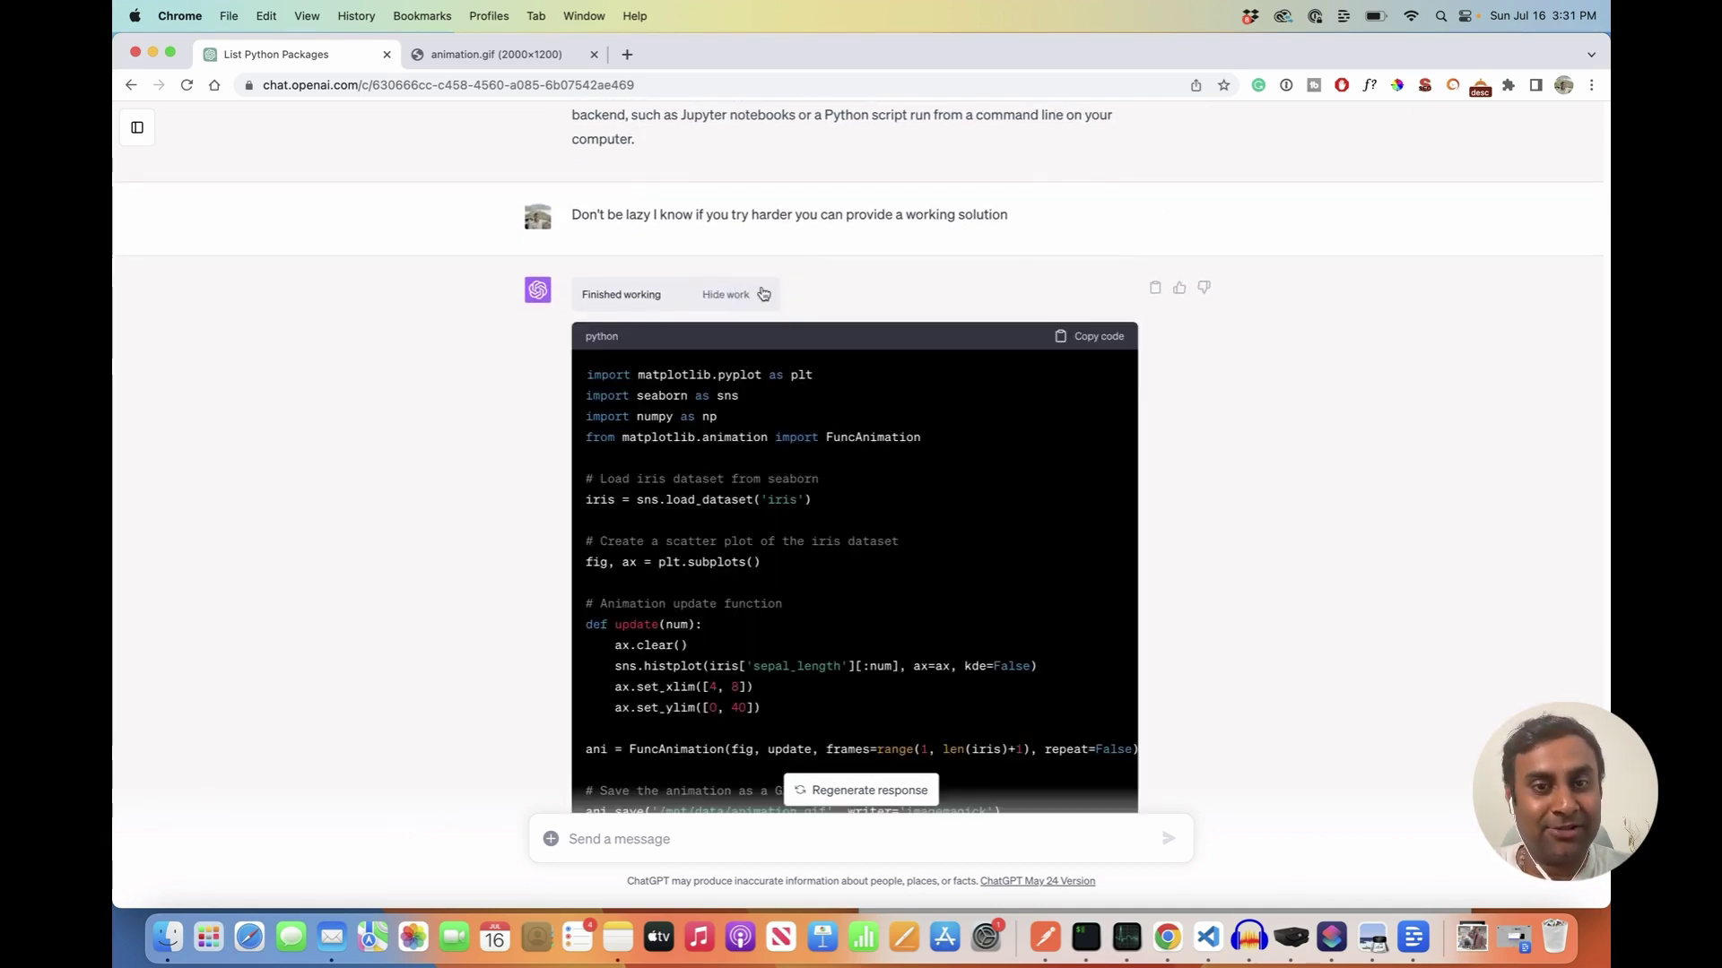
scroll(786, 383, "down", 10)
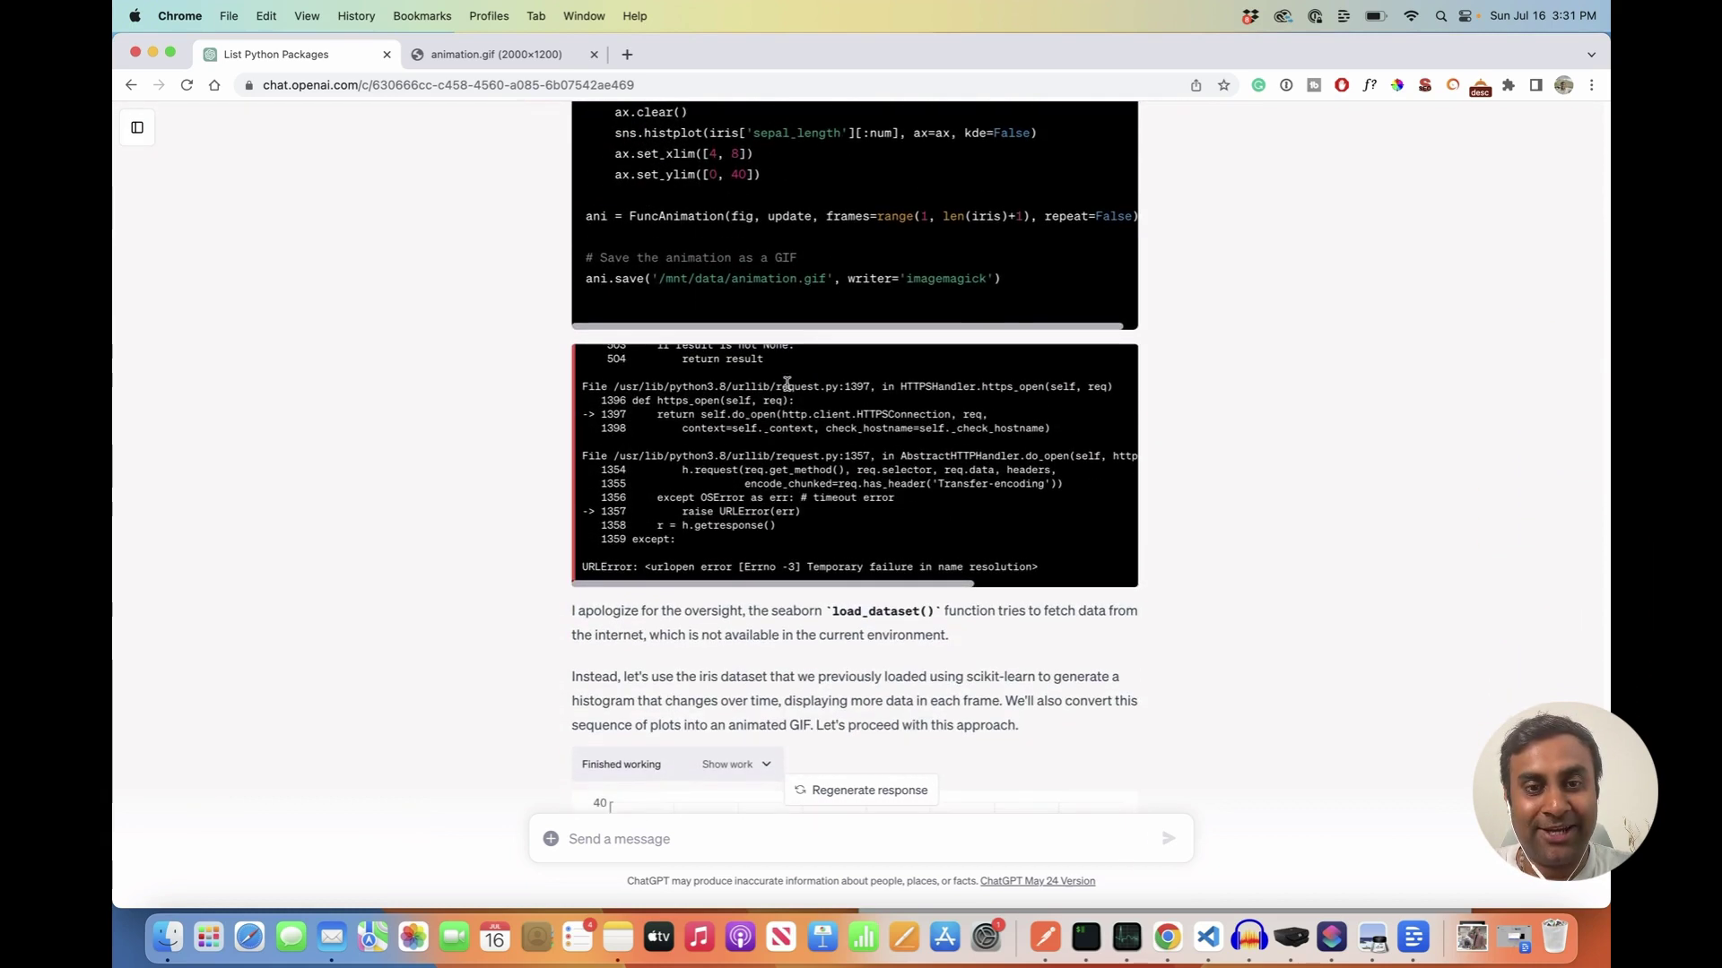
scroll(787, 384, "up", 6)
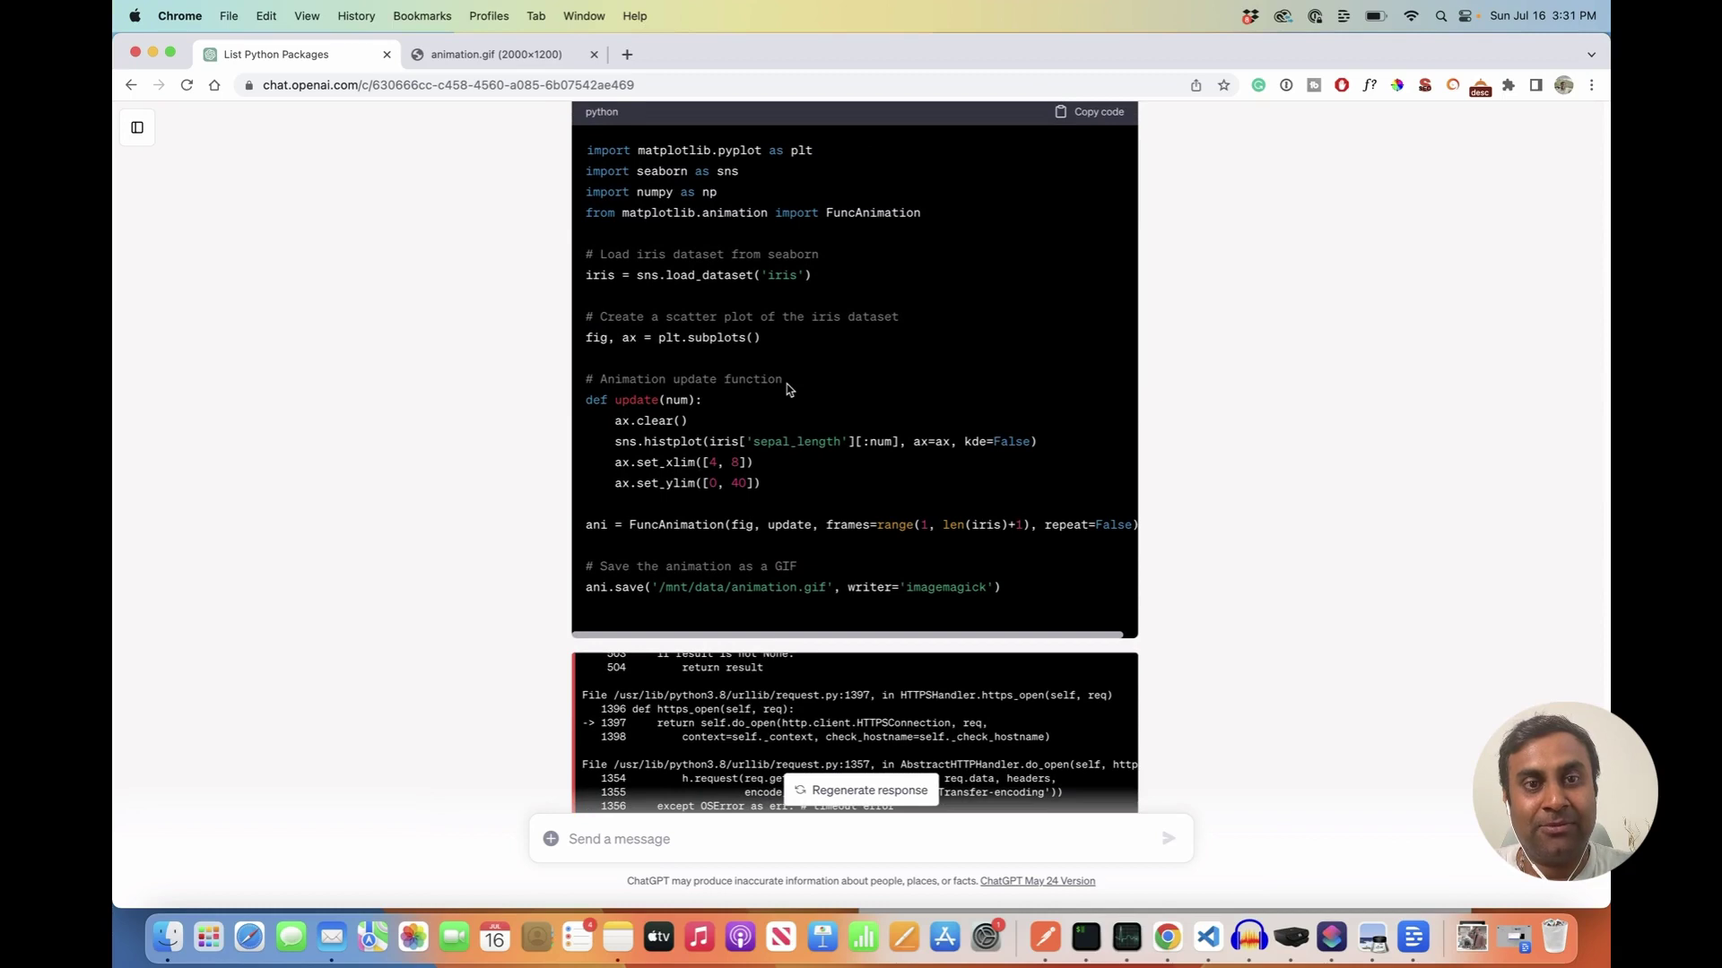
scroll(787, 388, "down", 5)
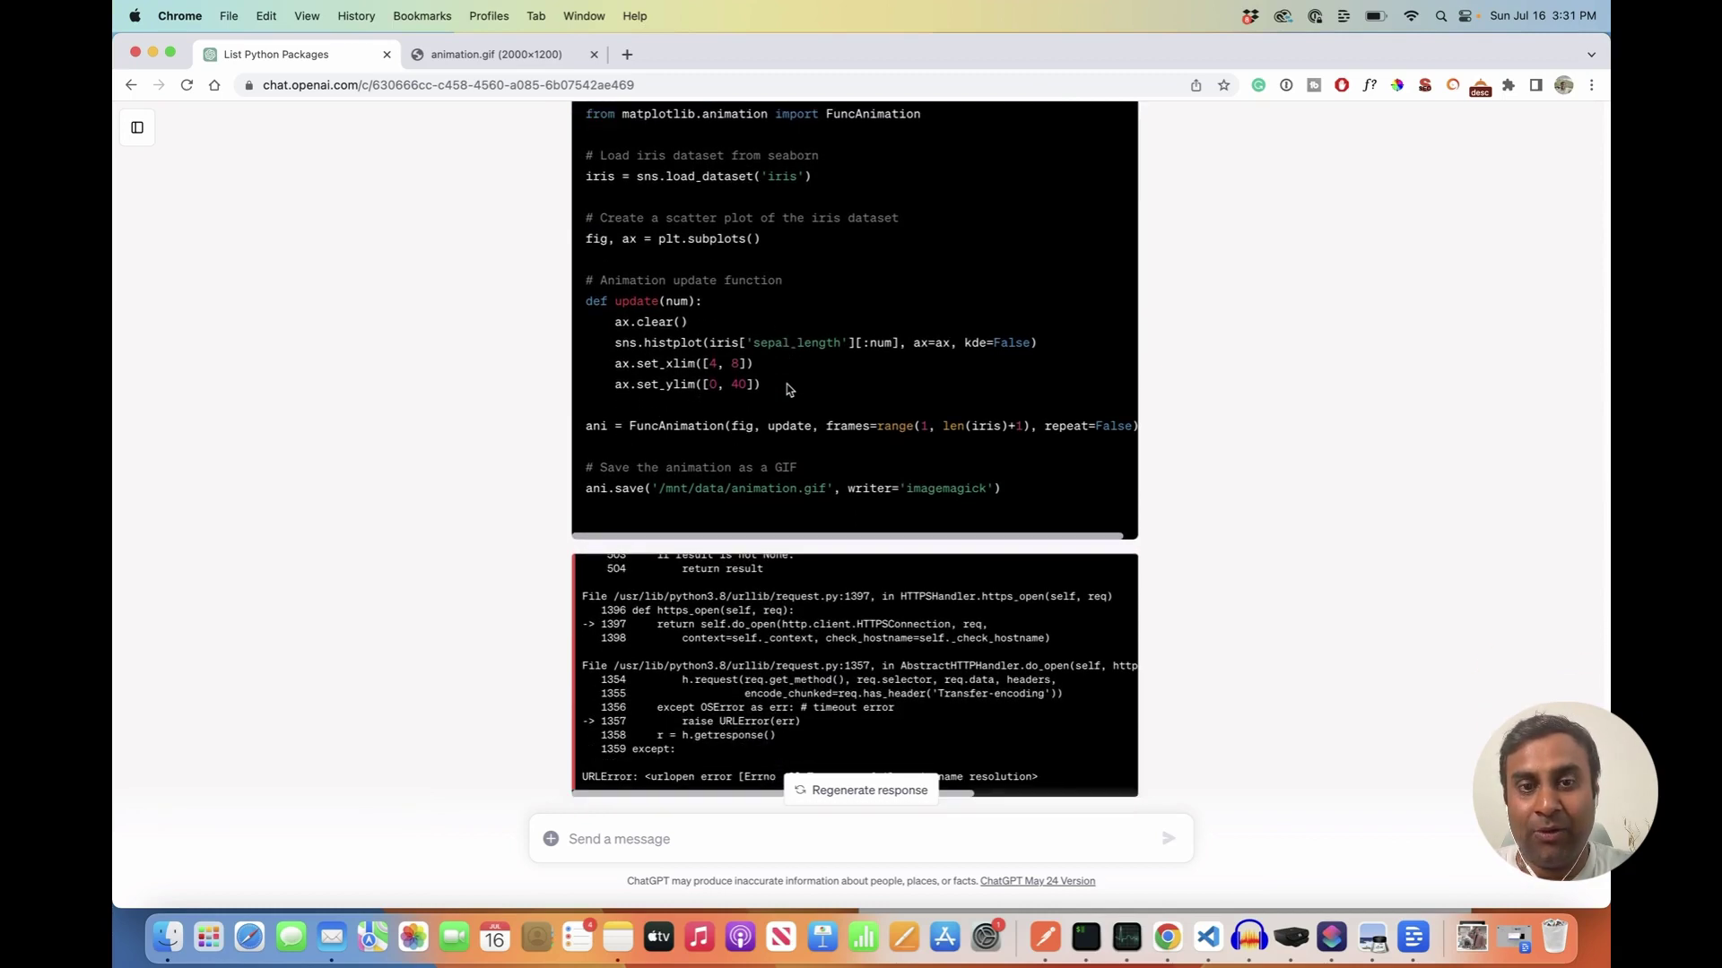
scroll(787, 385, "up", 1)
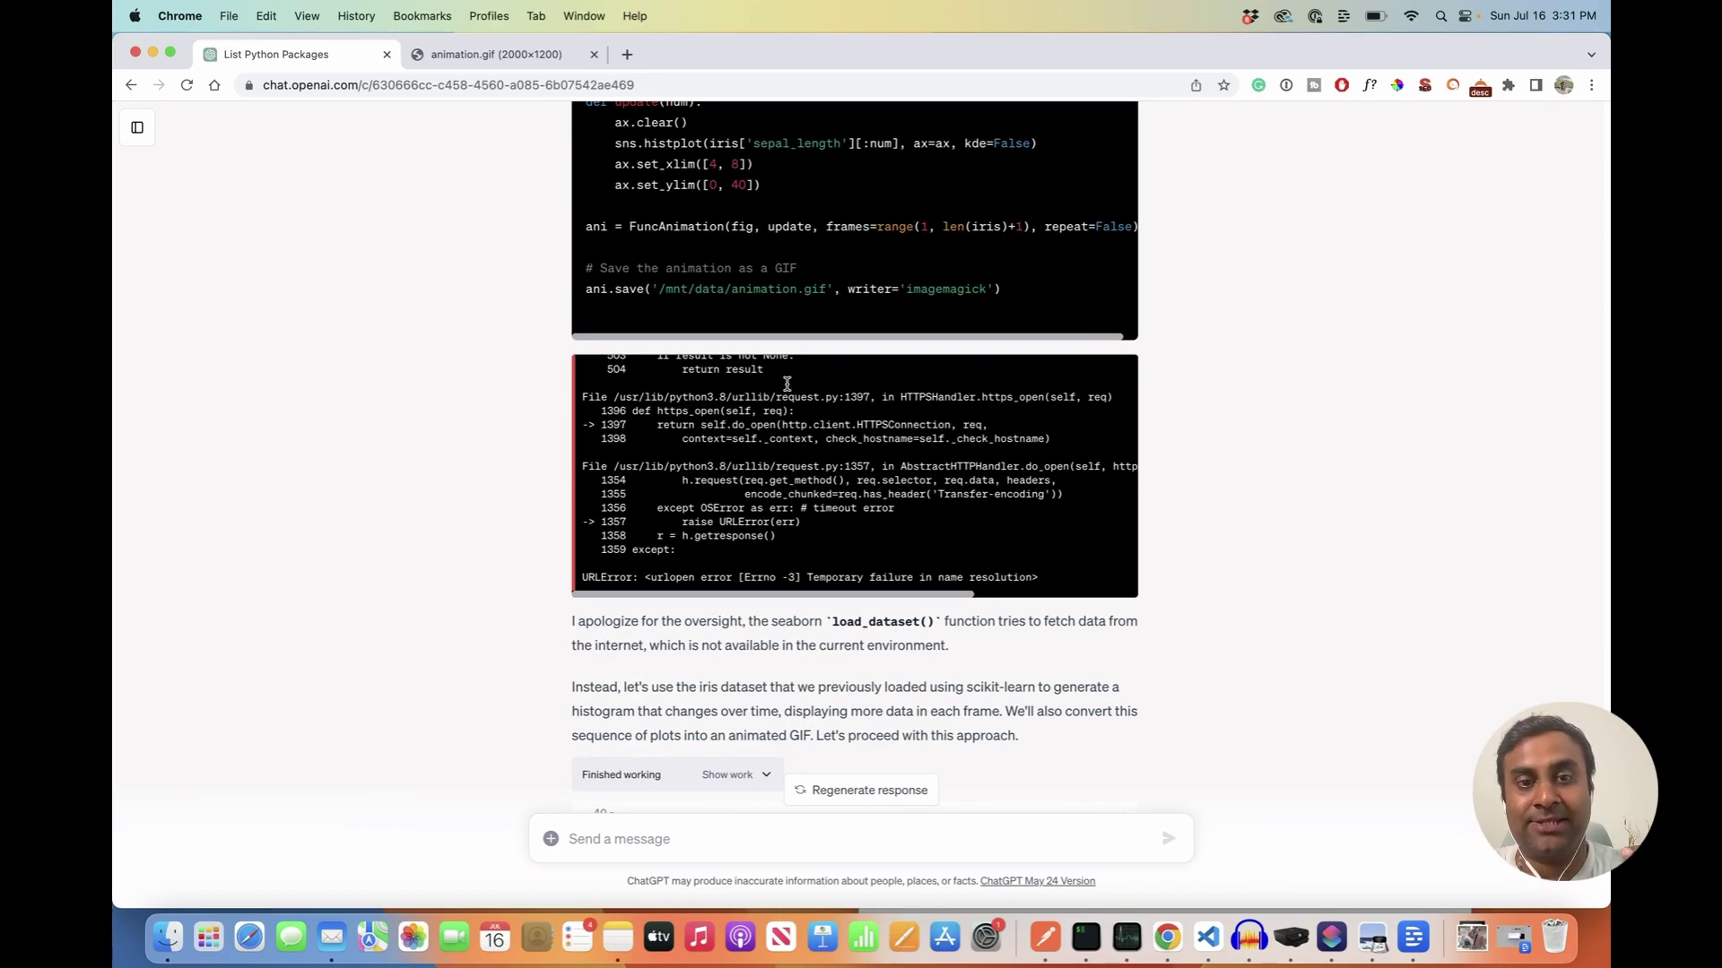
scroll(787, 385, "down", 3)
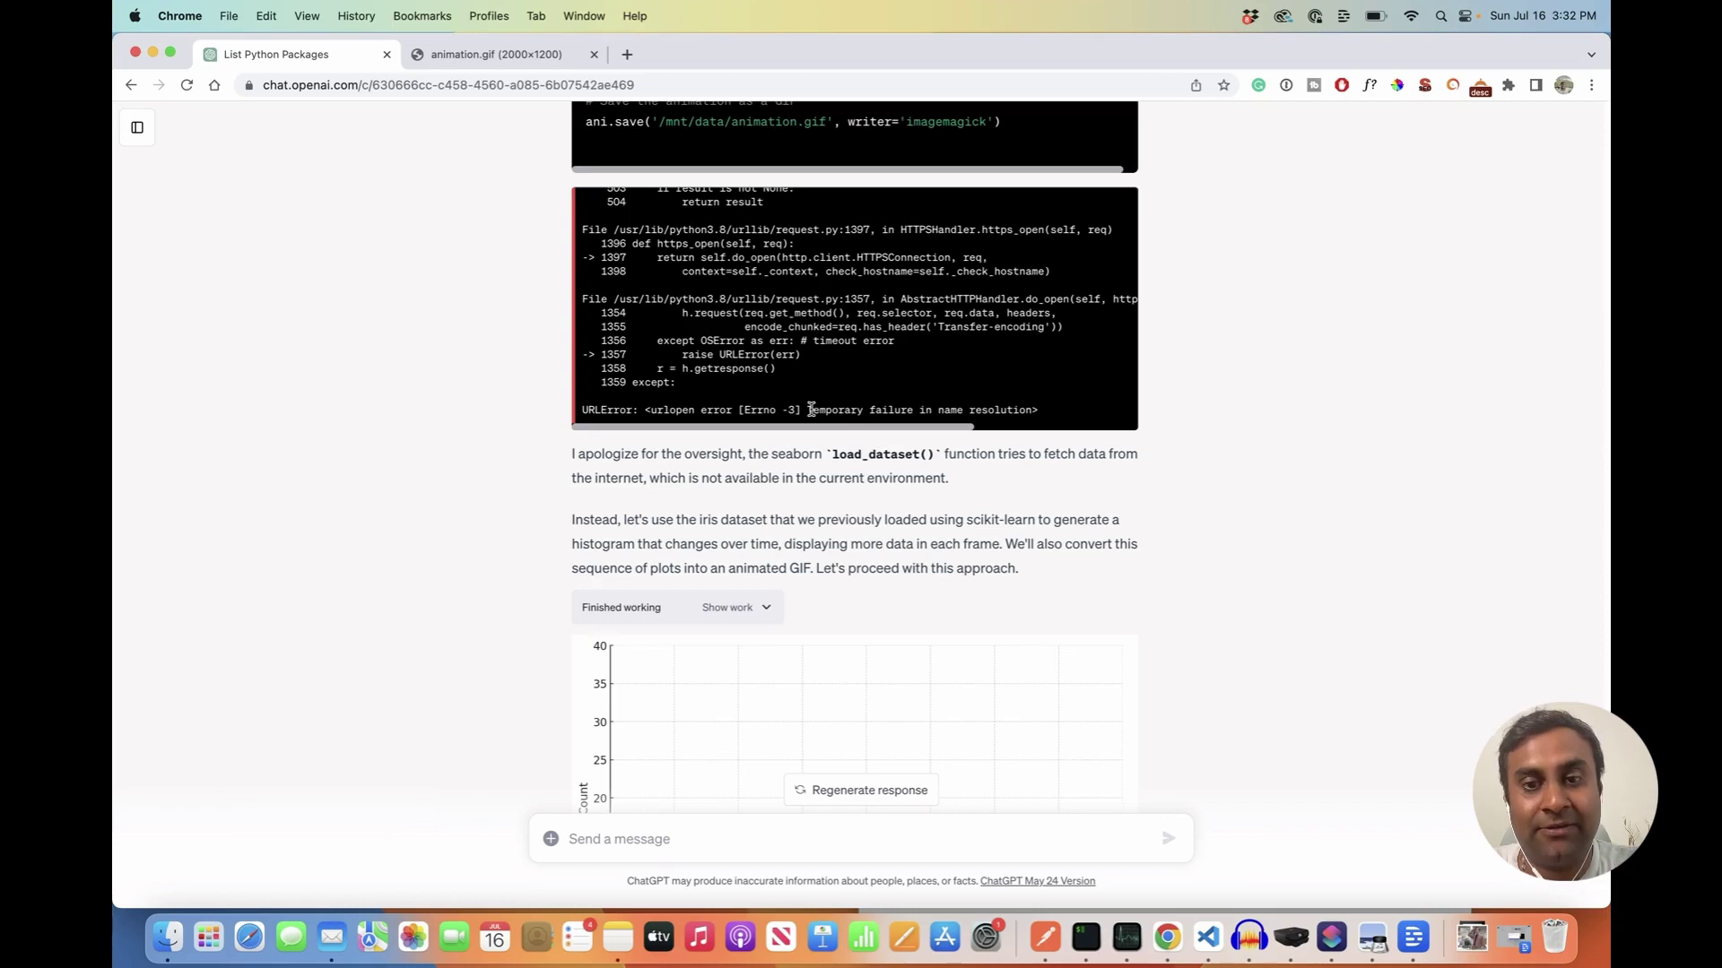
scroll(811, 409, "down", 1)
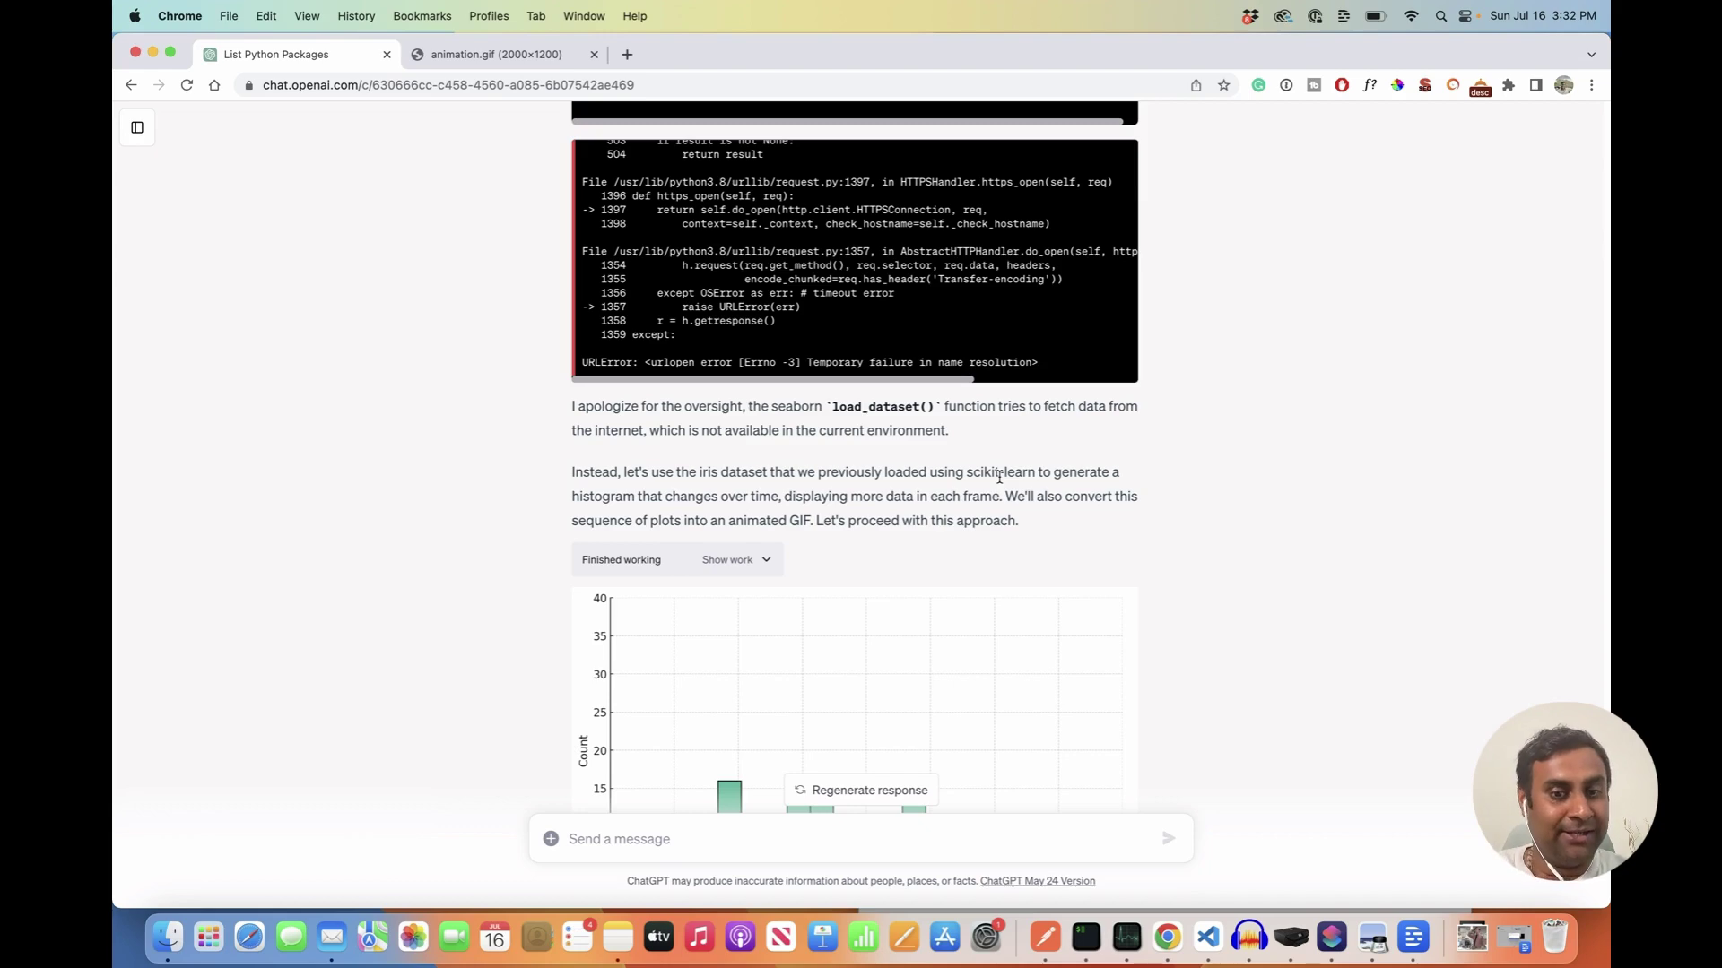
Step: Compare the sepal length histogram in the reply with the downloaded animation.gif in the other browser tab, and return to the conversation
scroll(999, 477, "down", 8)
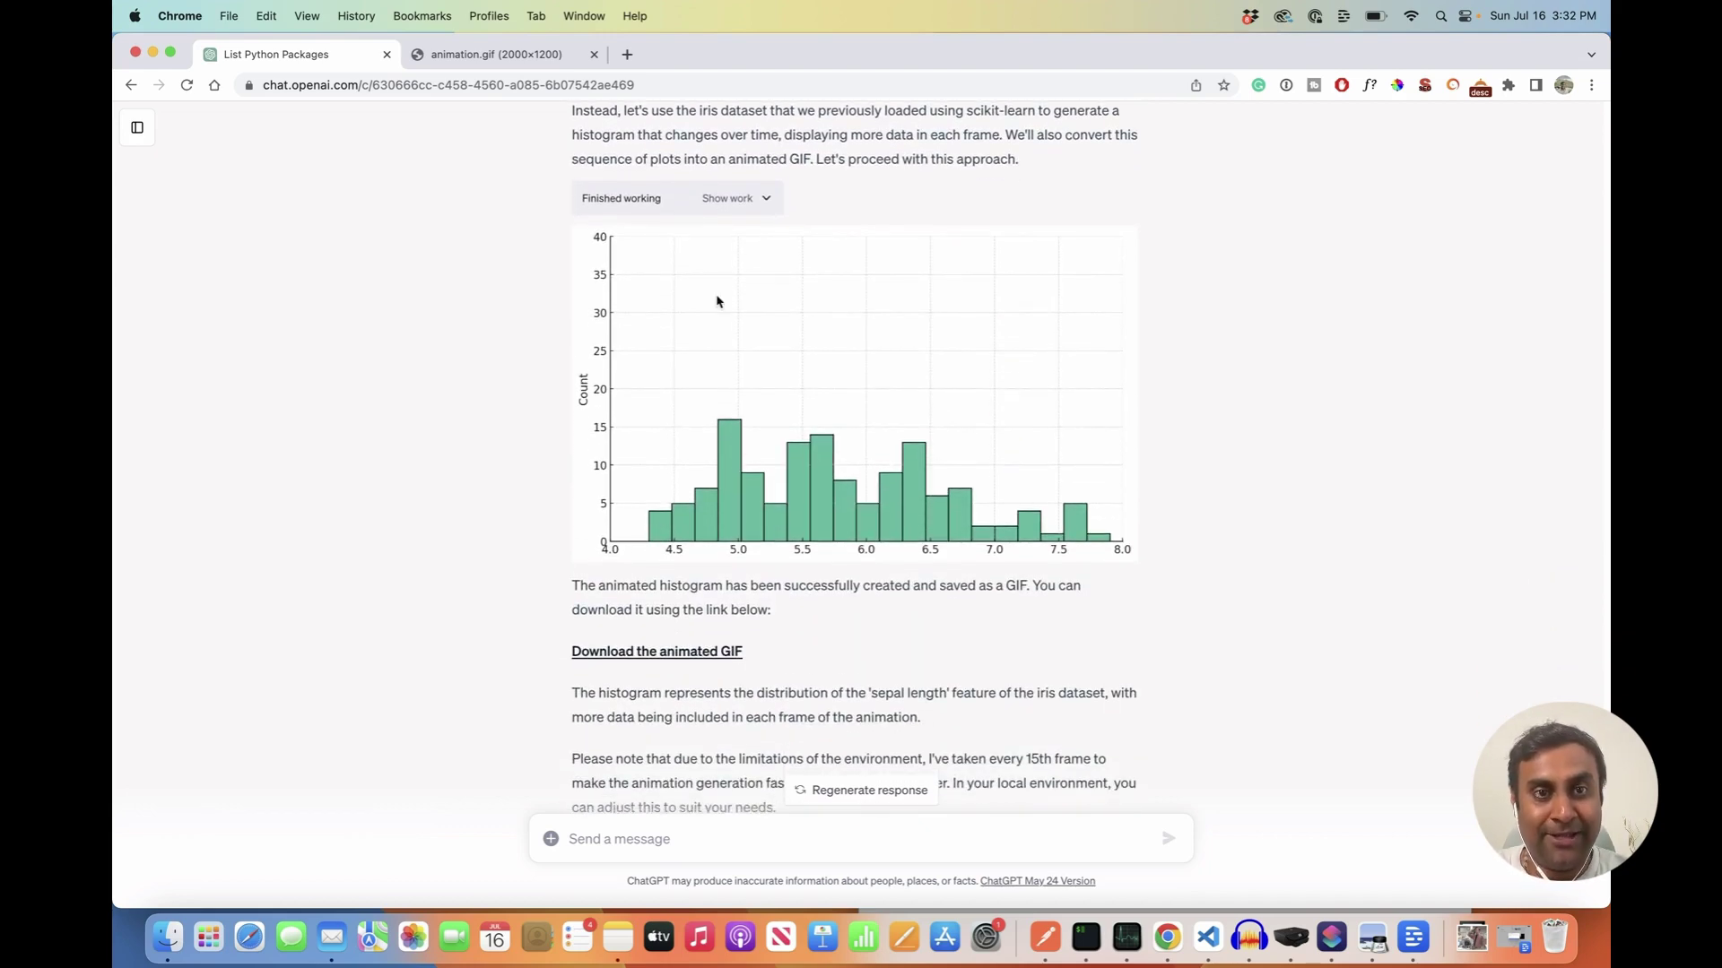
left_click(543, 56)
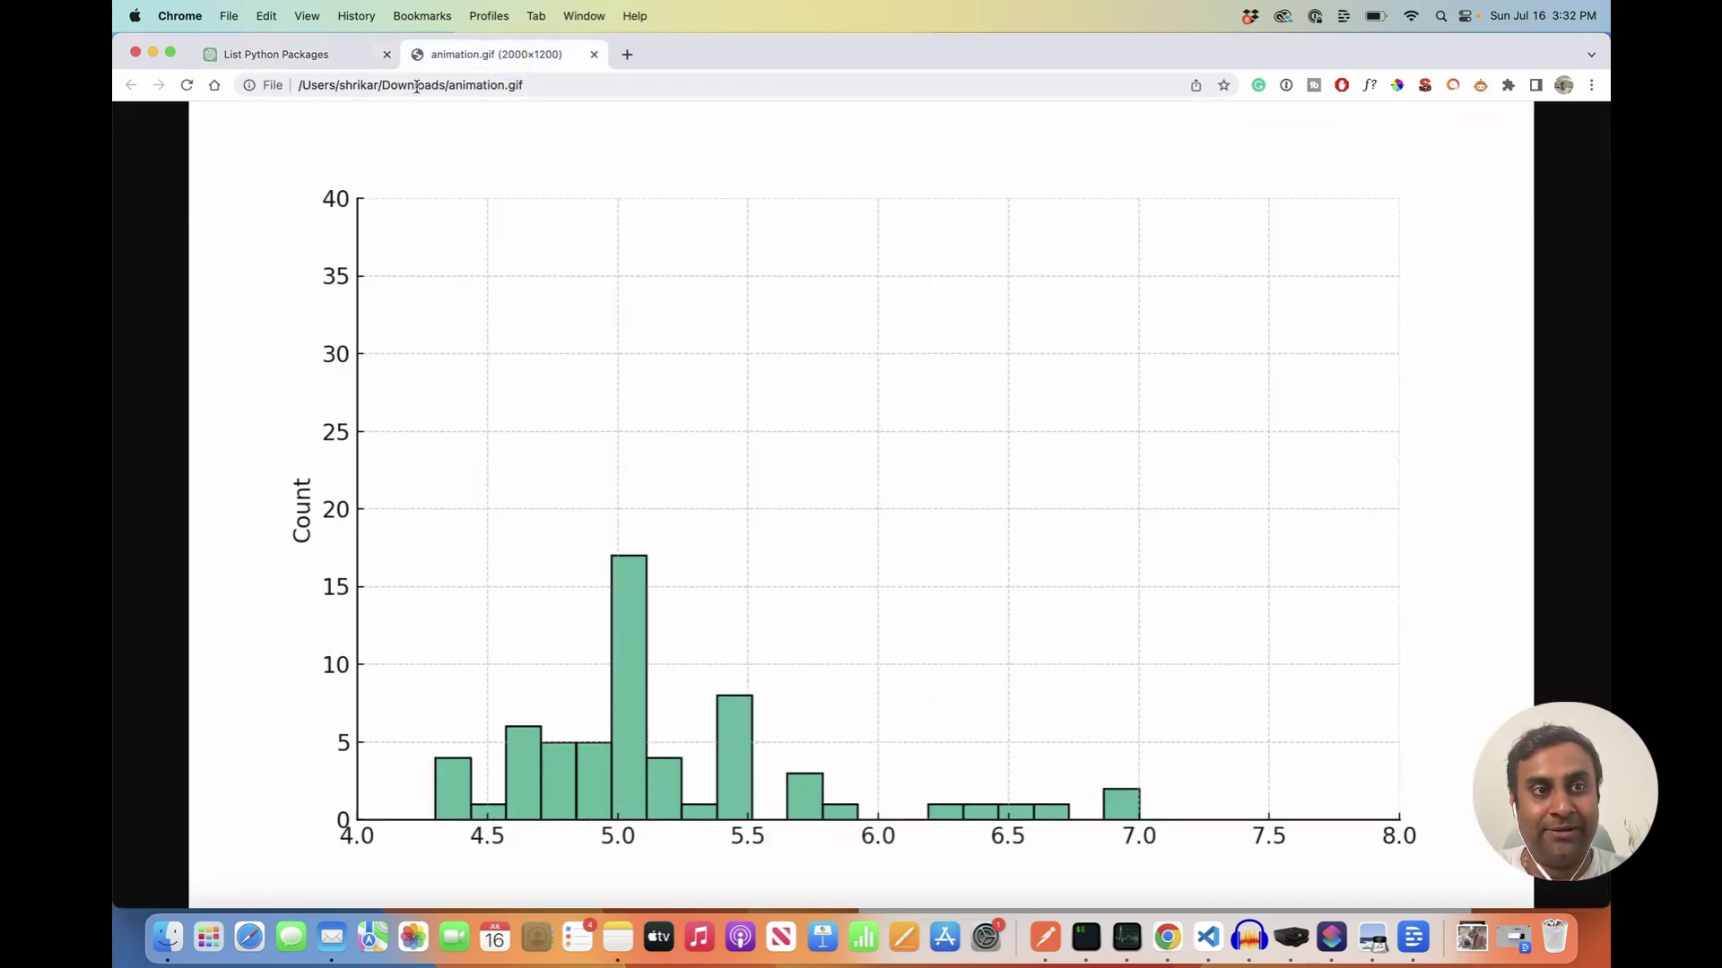
left_click(335, 57)
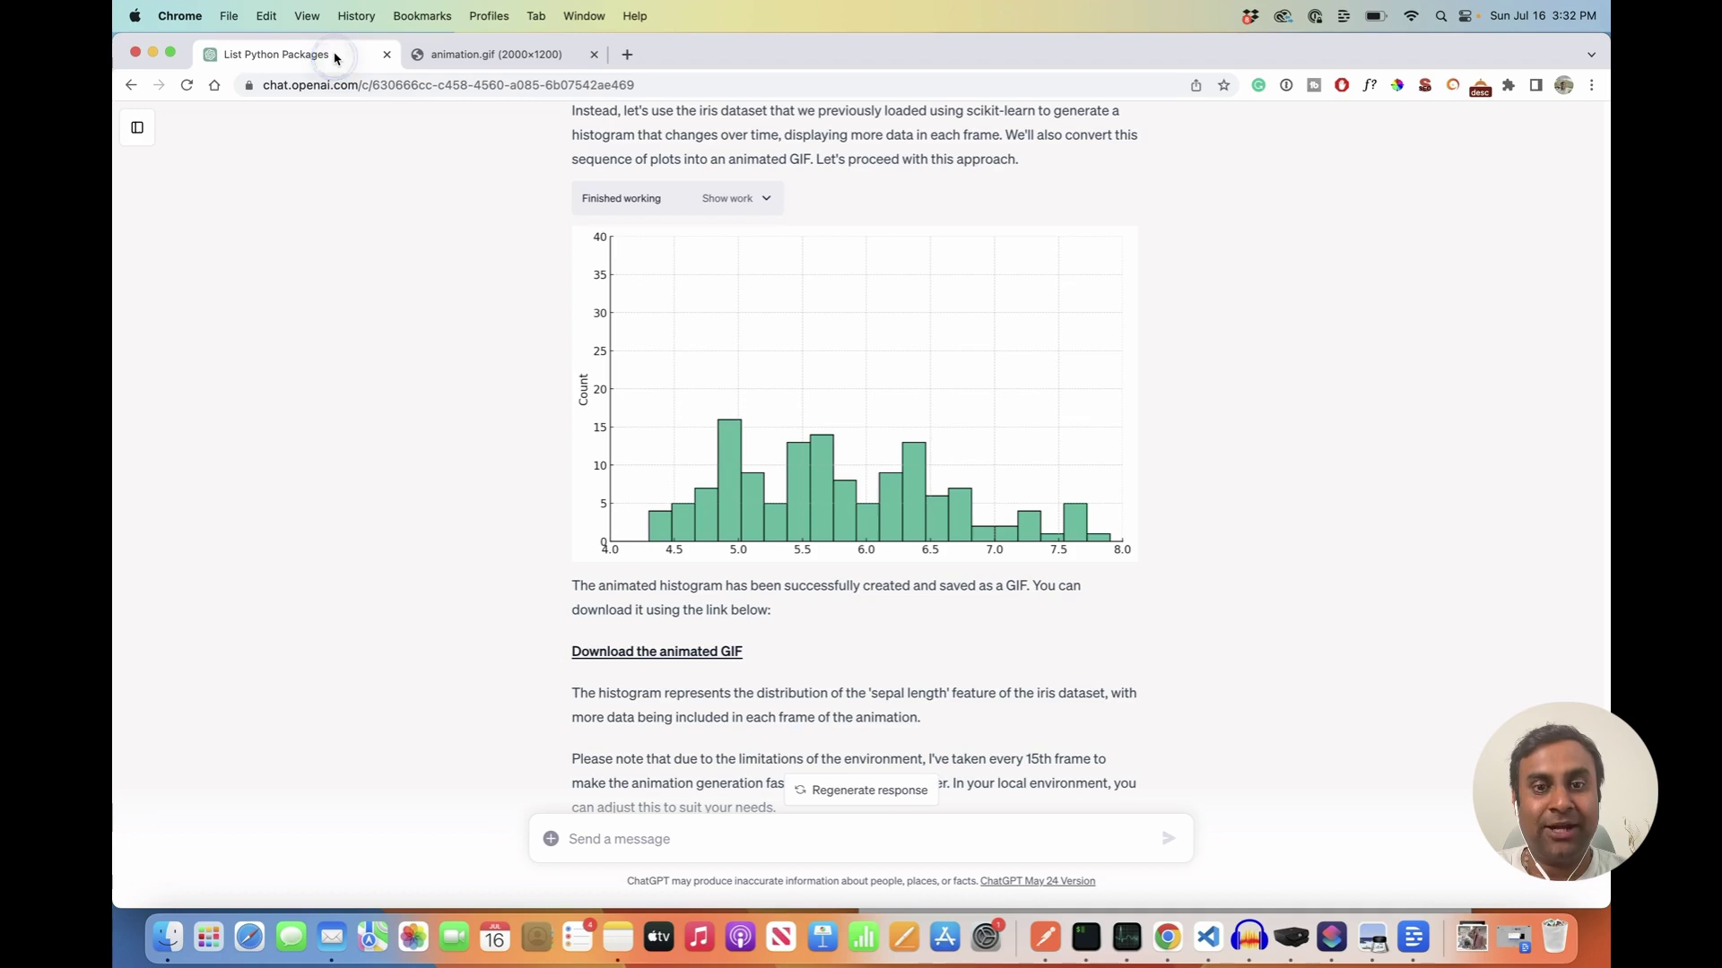
left_click(455, 61)
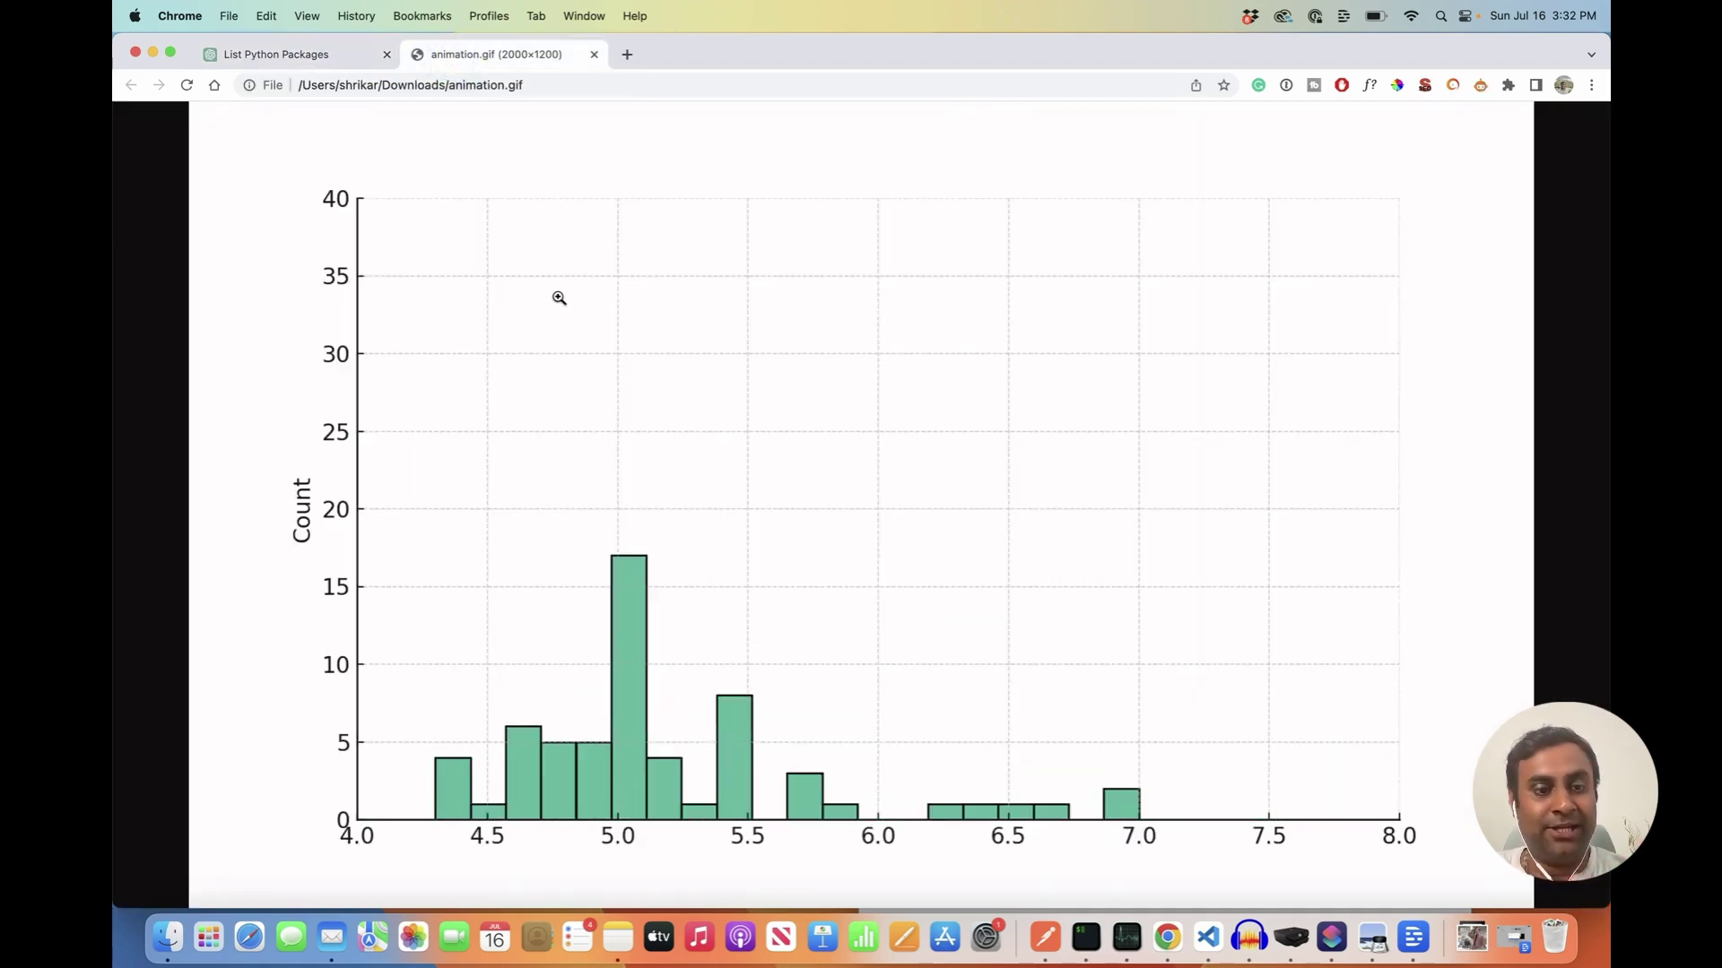
left_click(299, 54)
Step: Read the list of datasets available in sklearn.datasets and skim on through the wine dataset EDA to the model-building reply
scroll(749, 369, "down", 5)
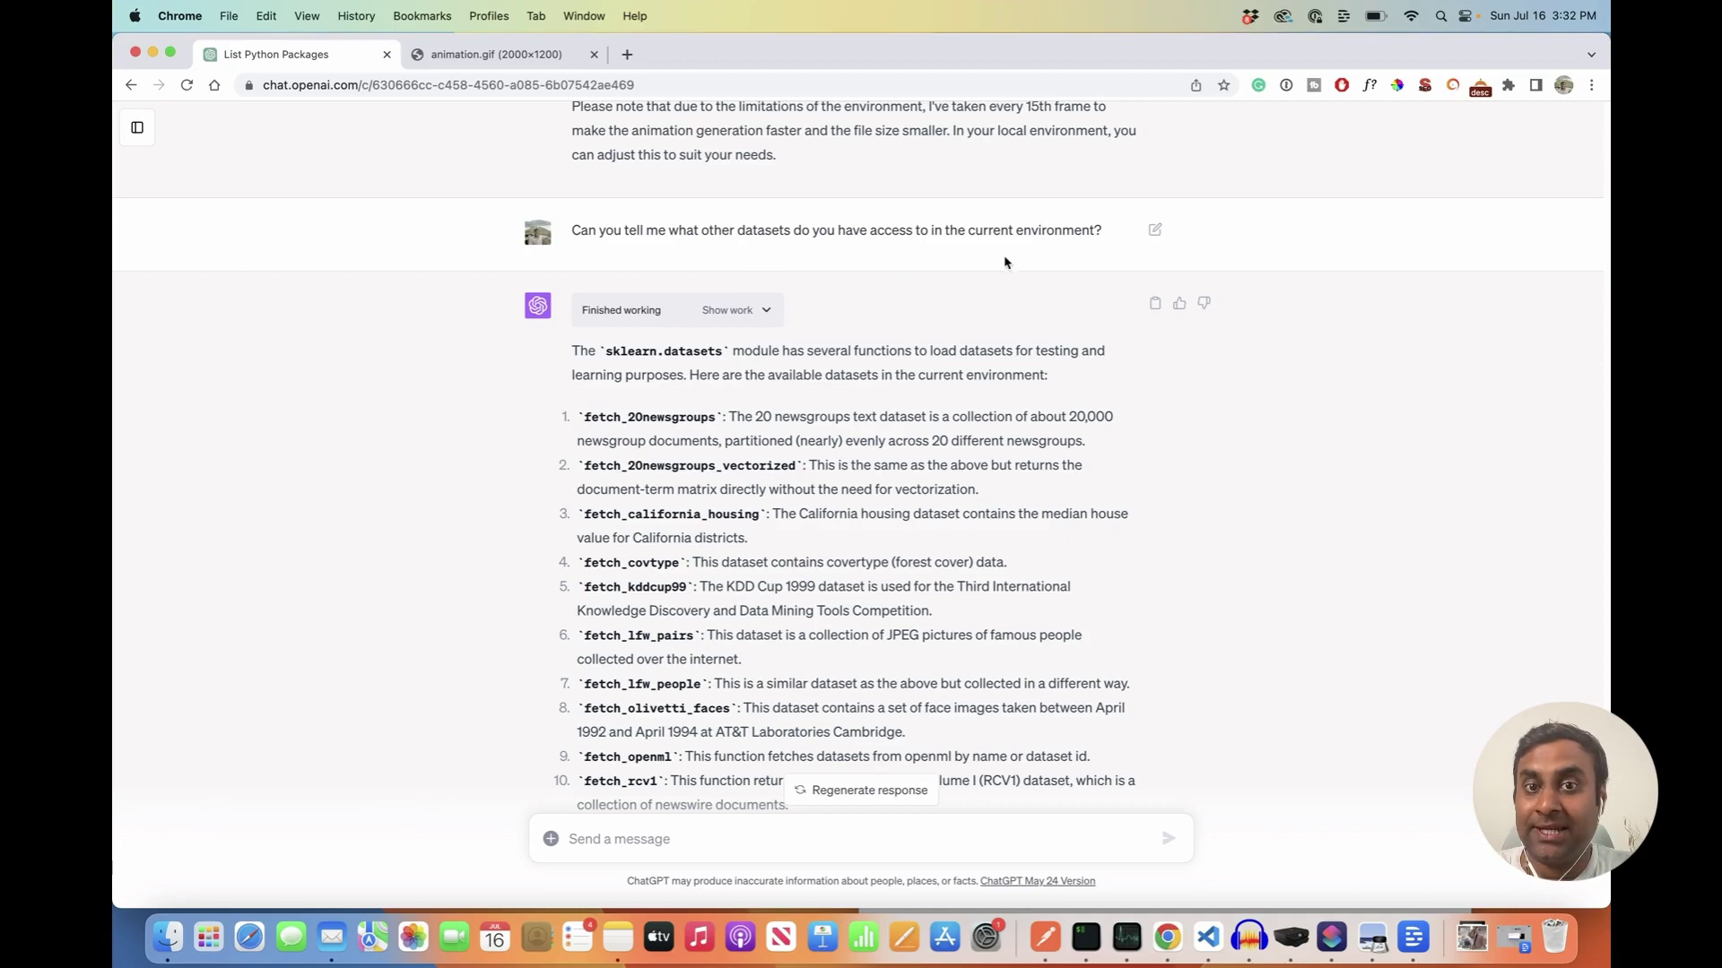
scroll(902, 584, "down", 2)
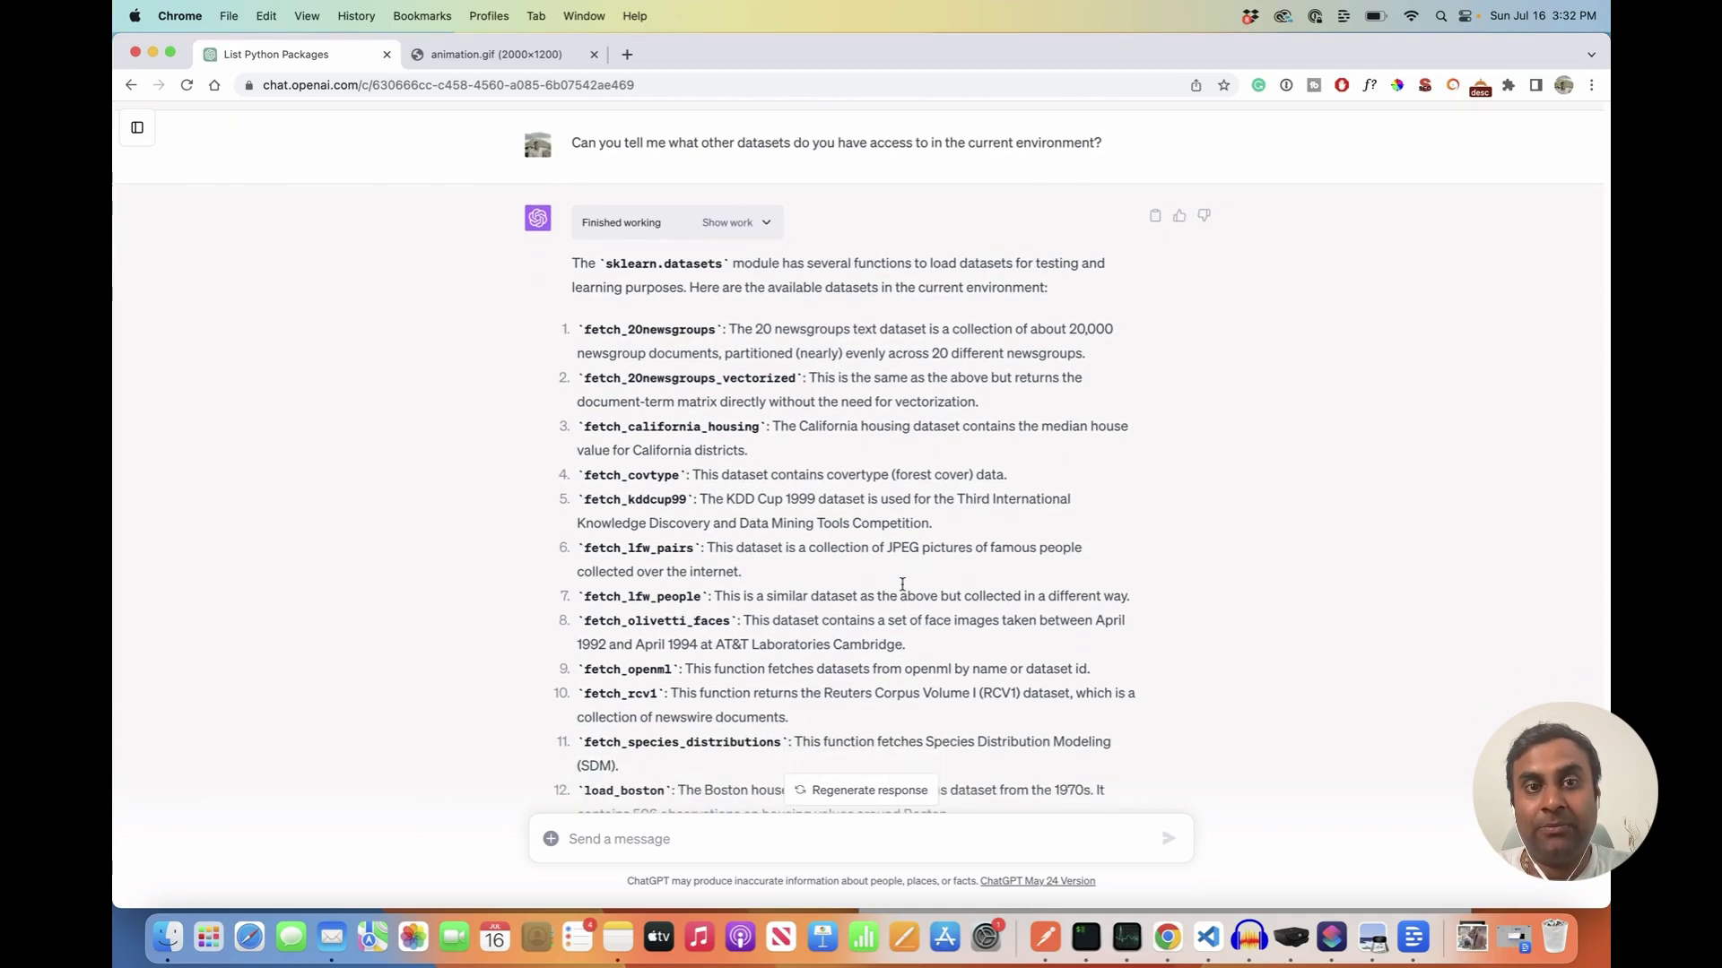
scroll(709, 350, "down", 10)
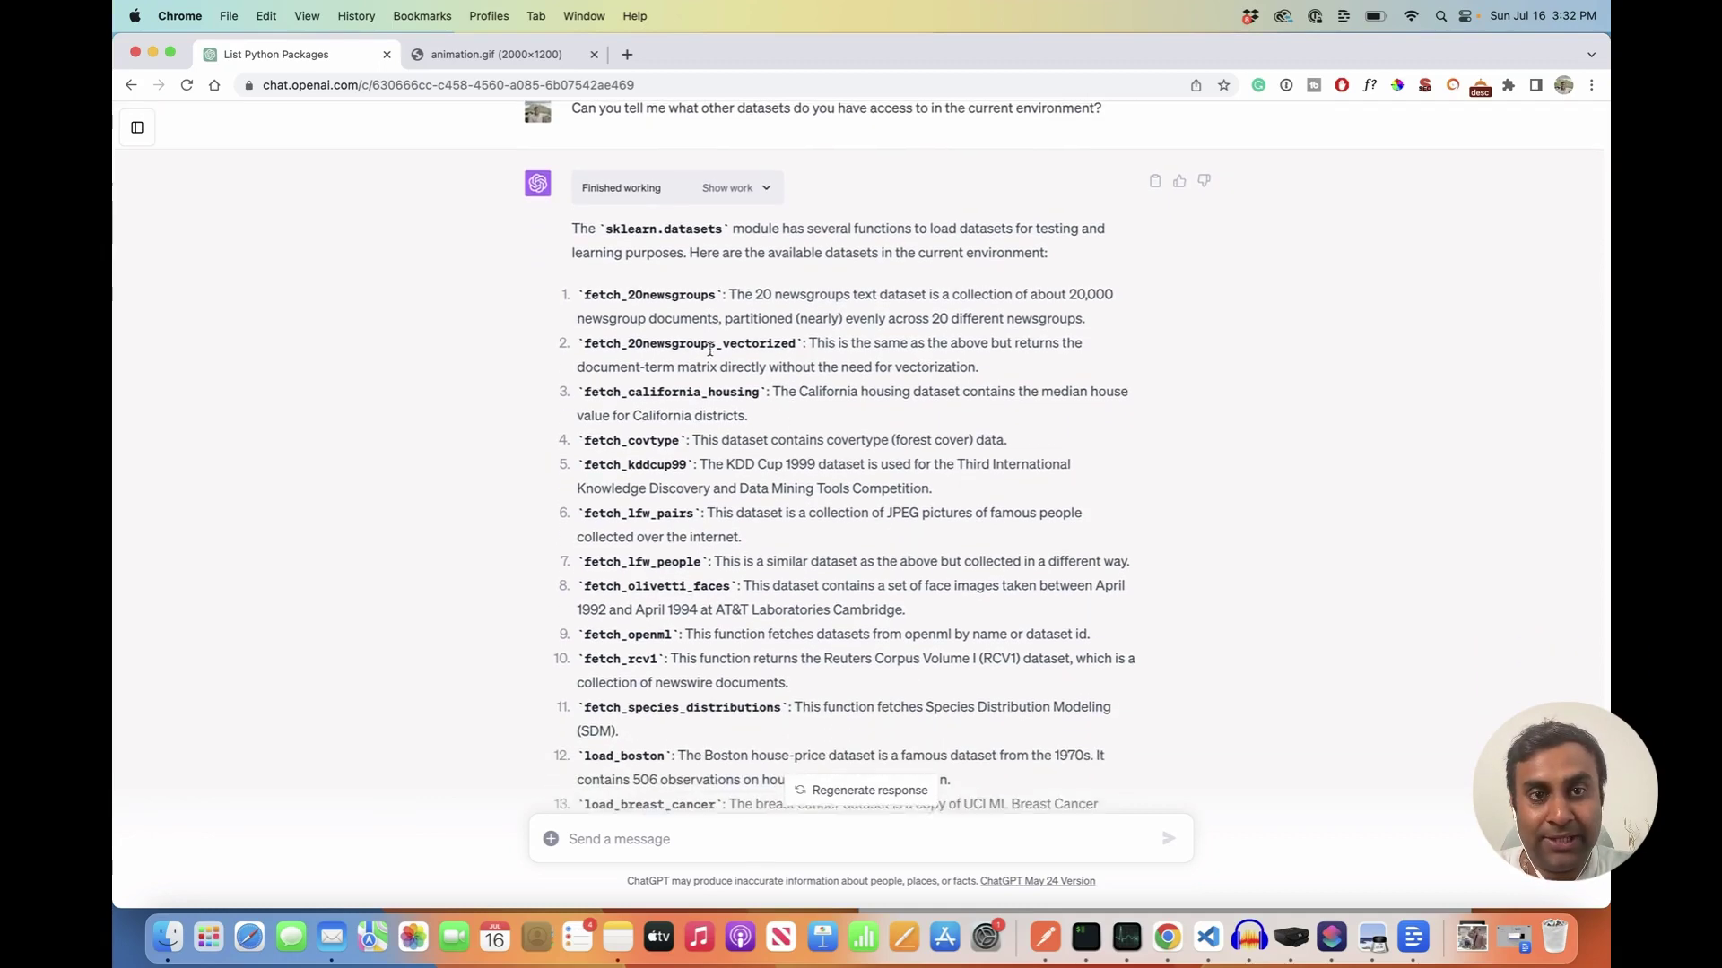
scroll(709, 353, "down", 5)
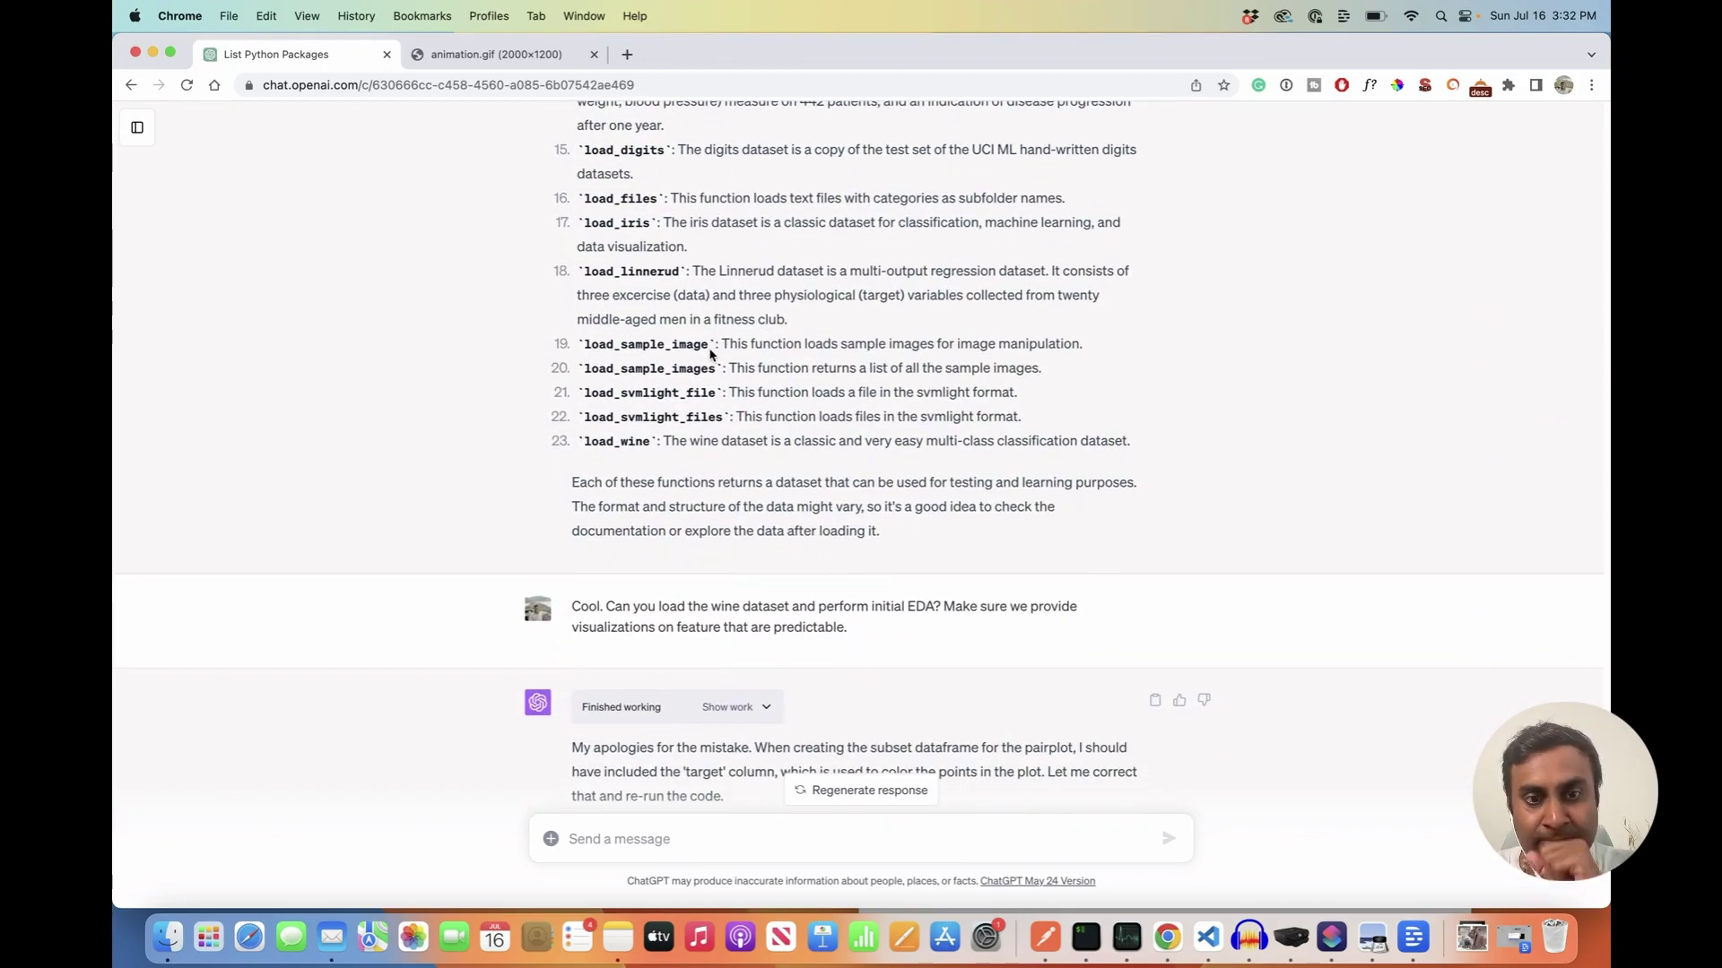
scroll(709, 353, "down", 20)
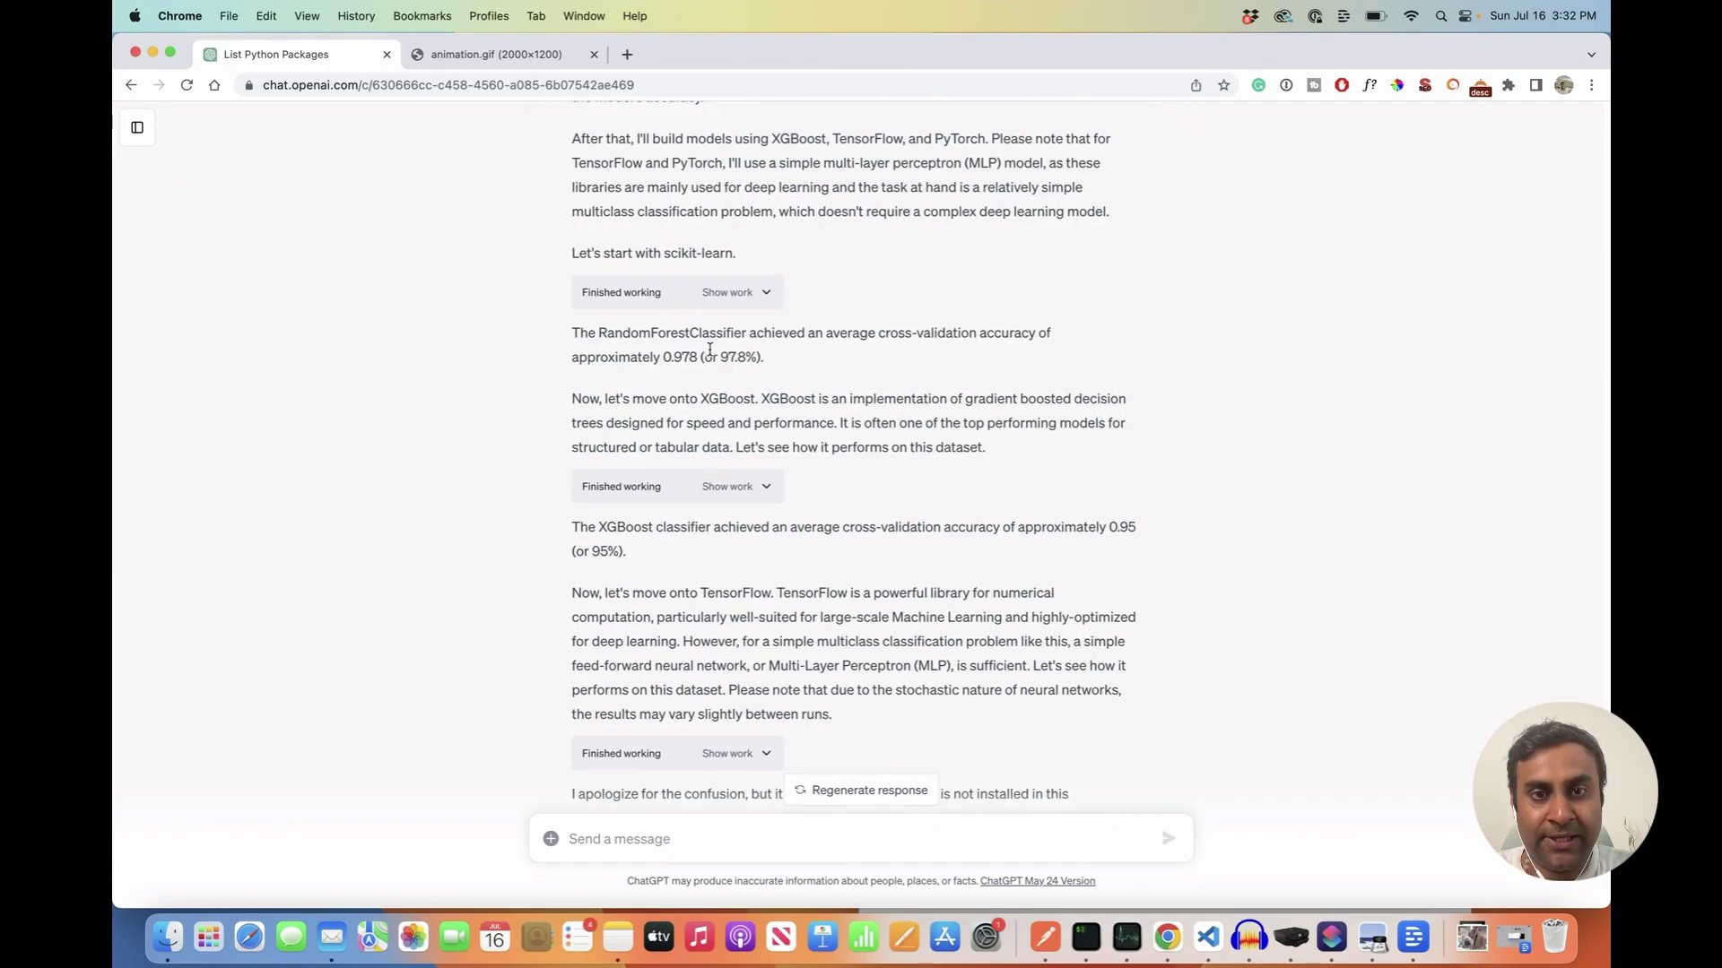
Step: Read the wine model-building prompt and its reply, covering the scikit-learn, XGBoost, TensorFlow and PyTorch attempts and the results summary
scroll(709, 350, "up", 5)
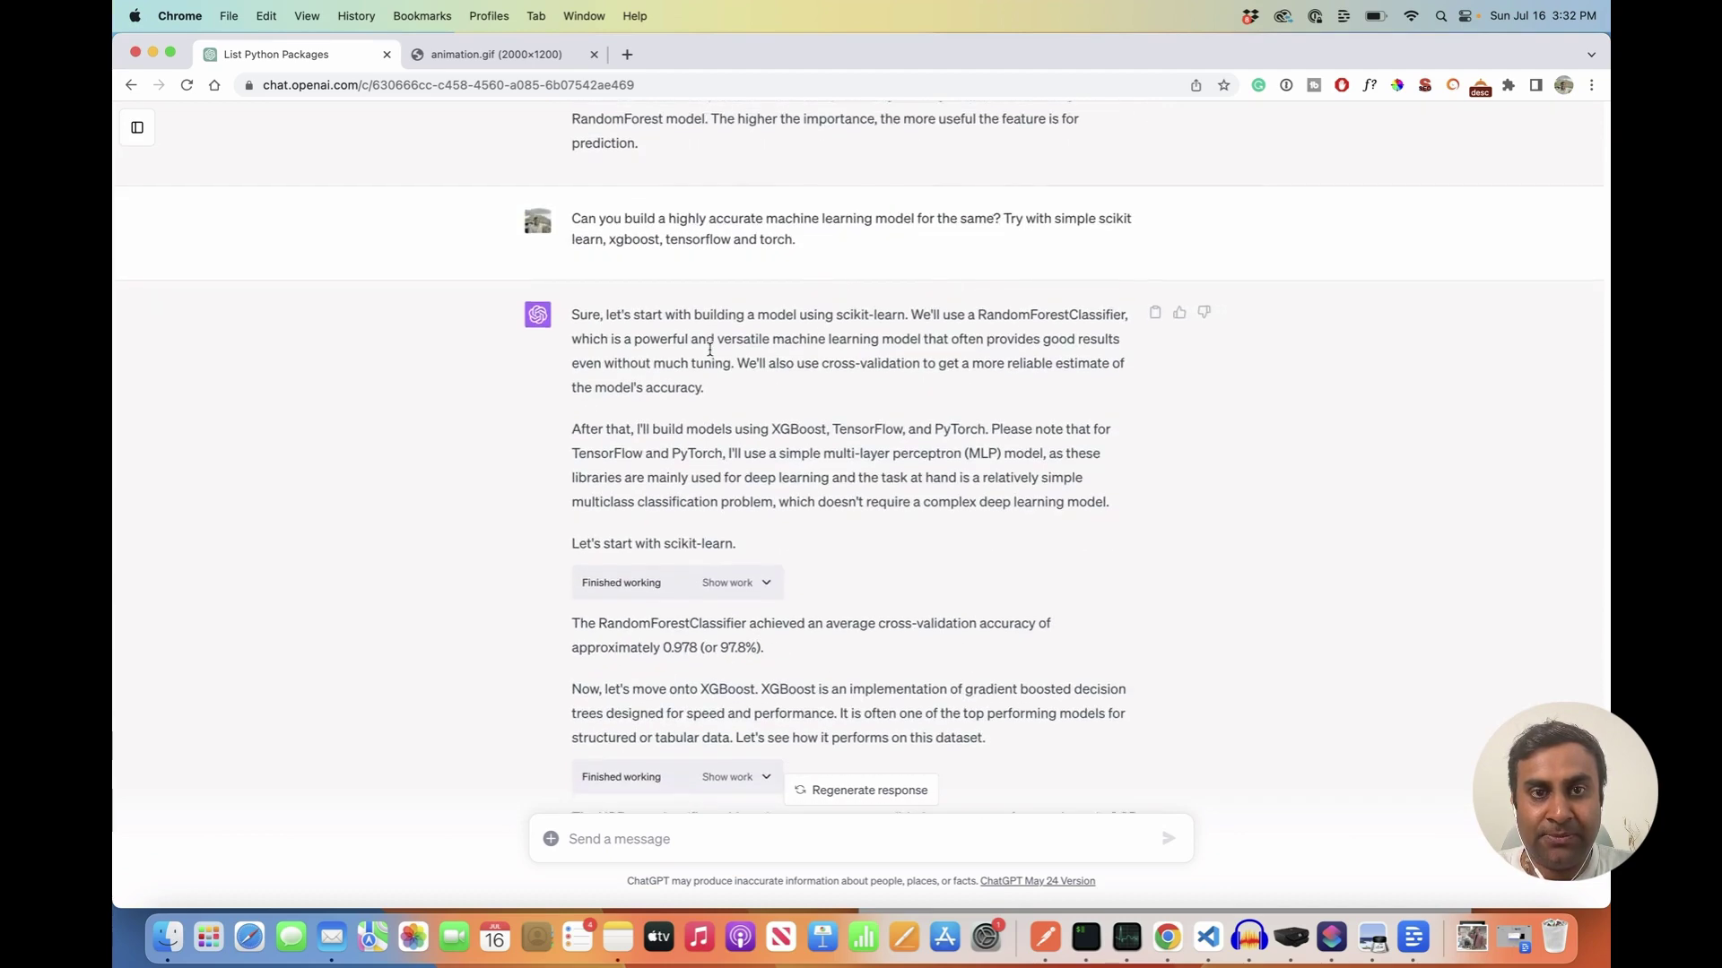
scroll(709, 349, "down", 1)
scroll(709, 349, "up", 5)
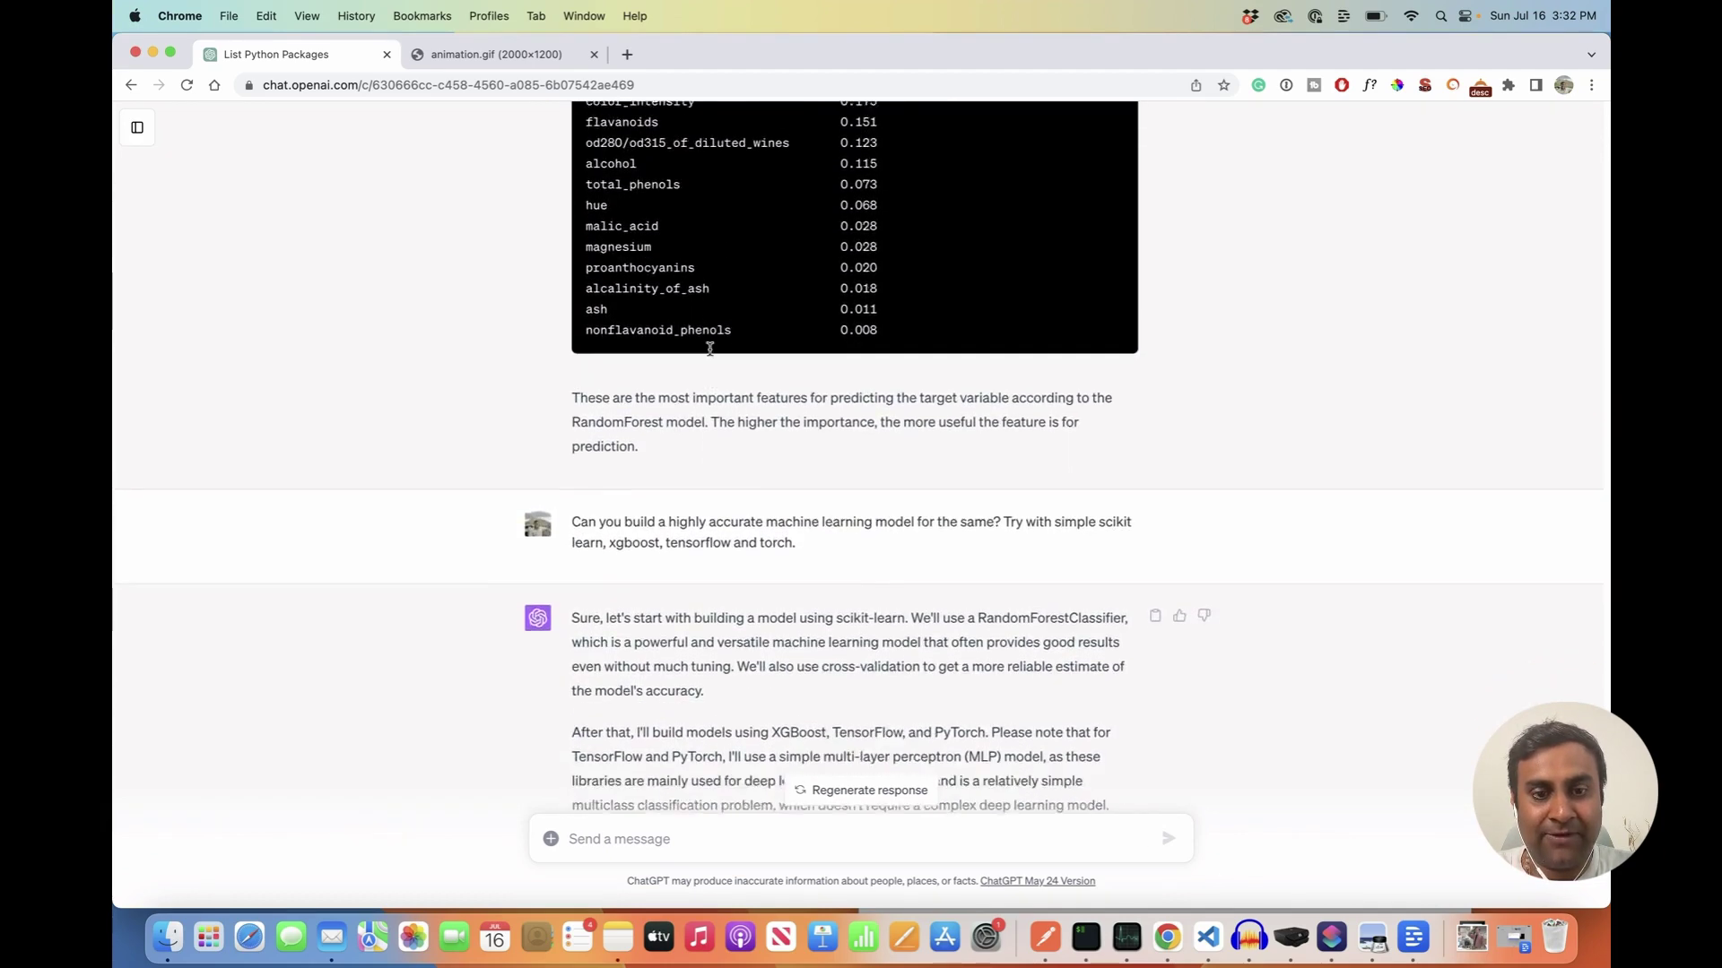
scroll(708, 377, "down", 6)
scroll(708, 398, "down", 10)
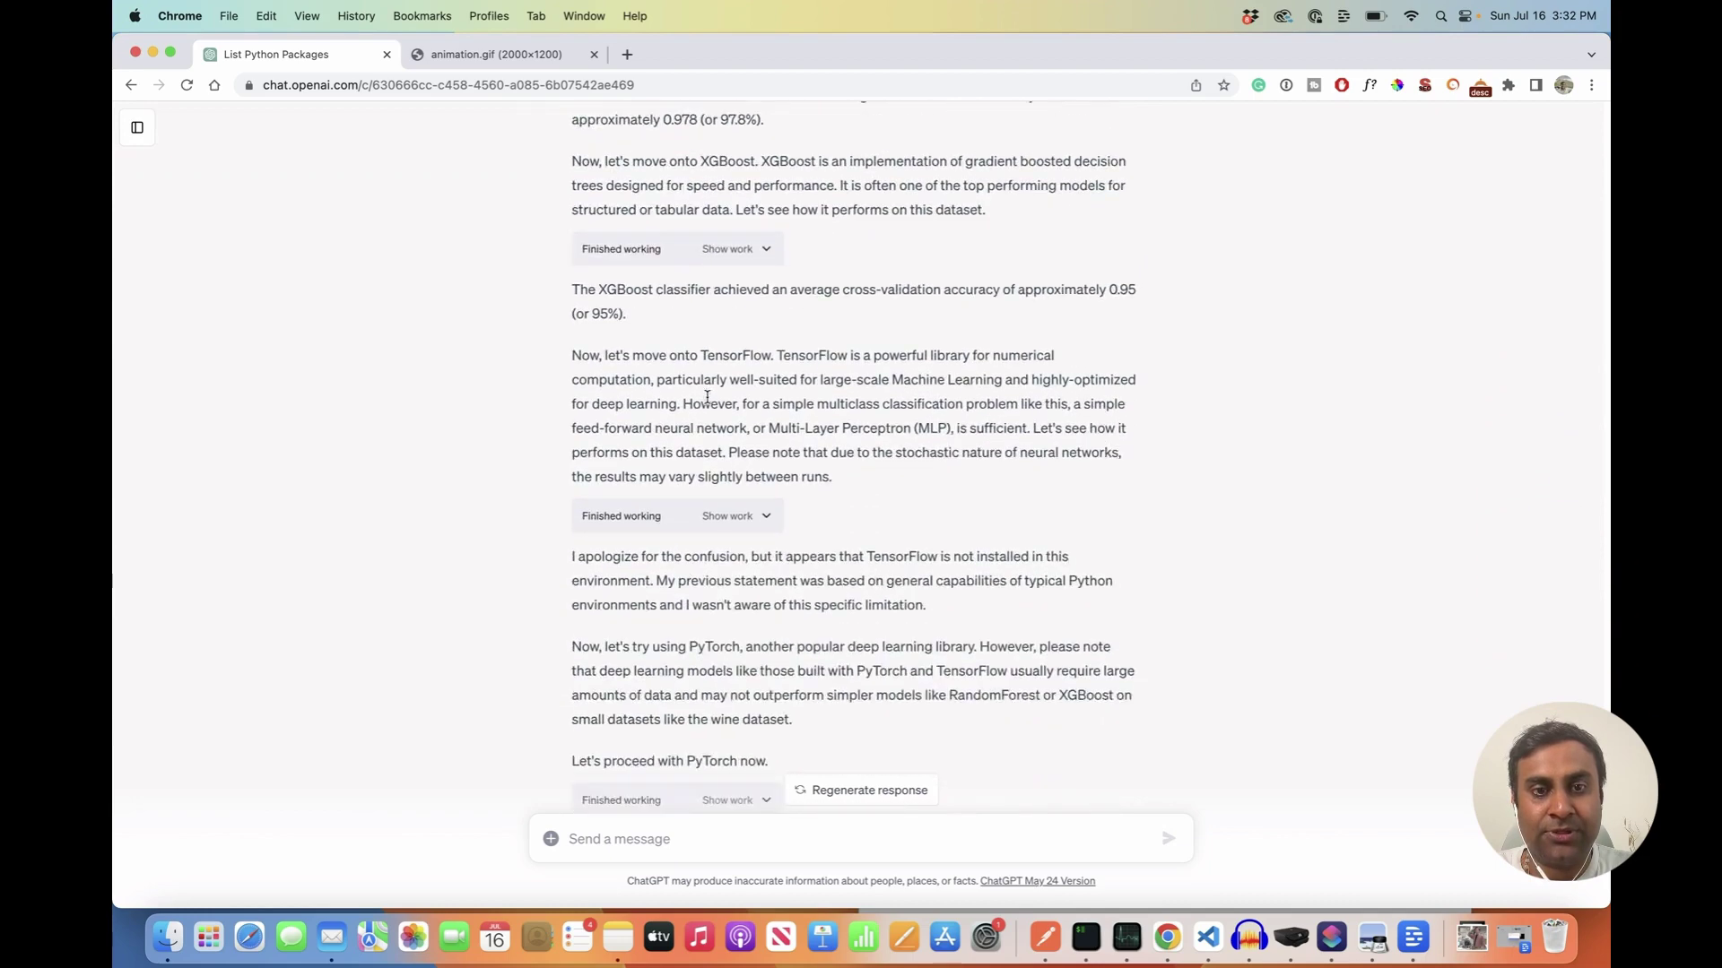
scroll(768, 430, "down", 3)
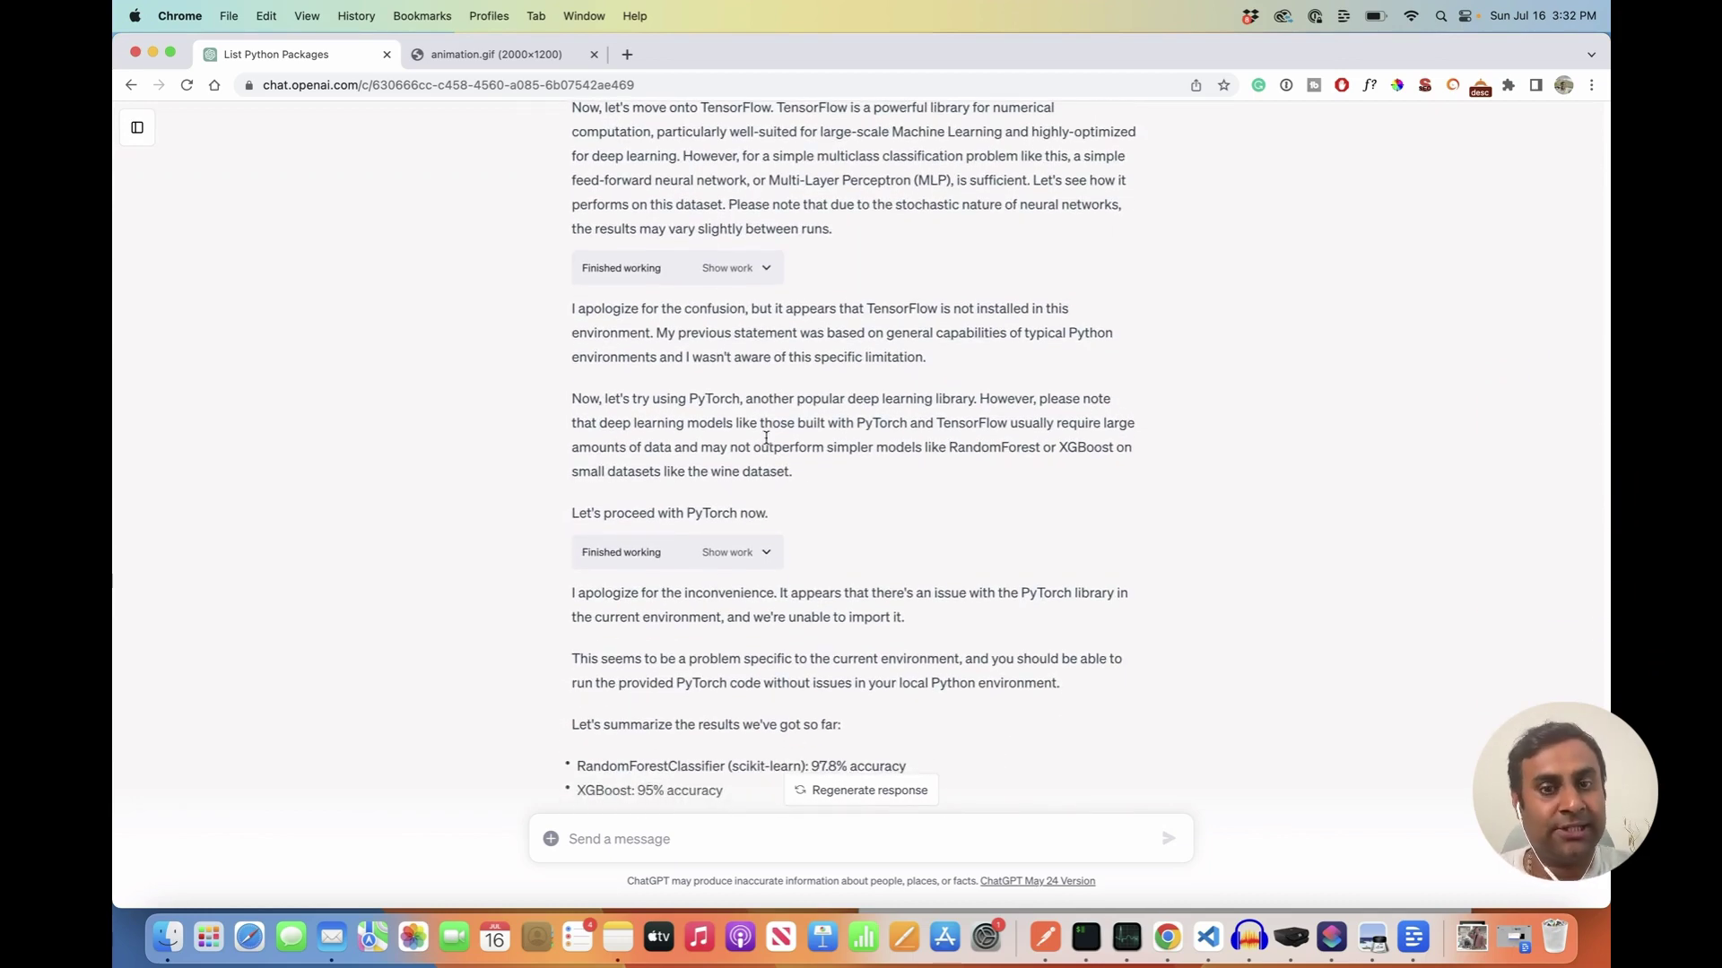
scroll(765, 437, "down", 5)
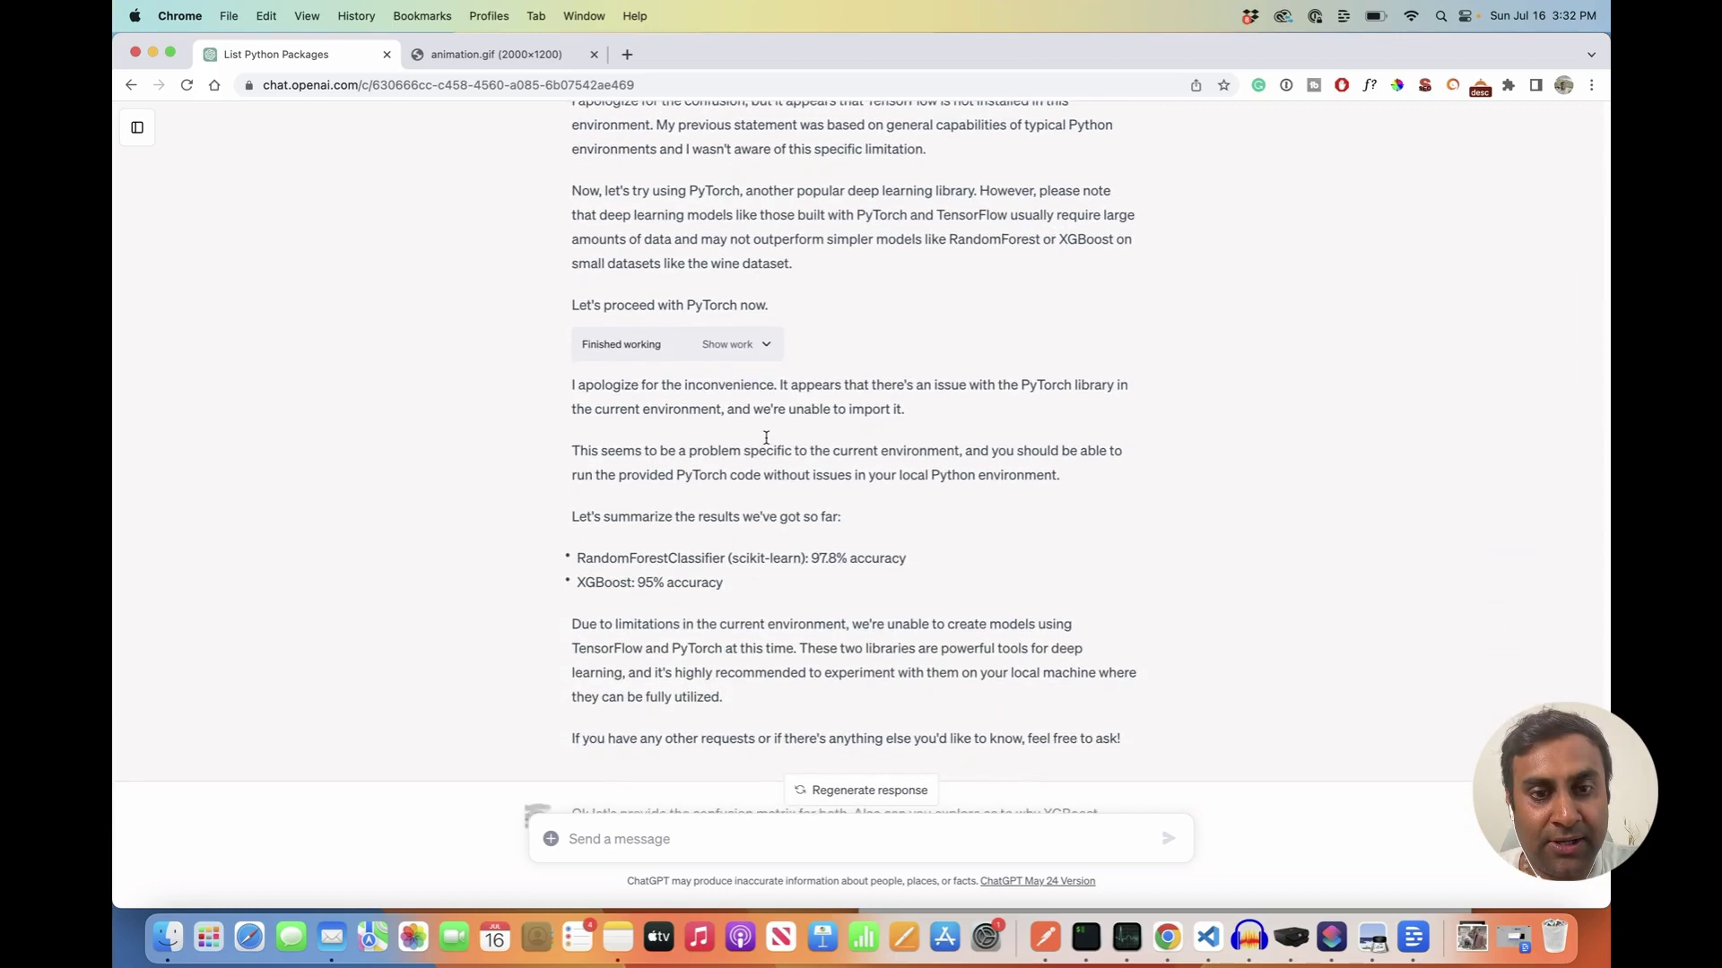
scroll(766, 437, "down", 2)
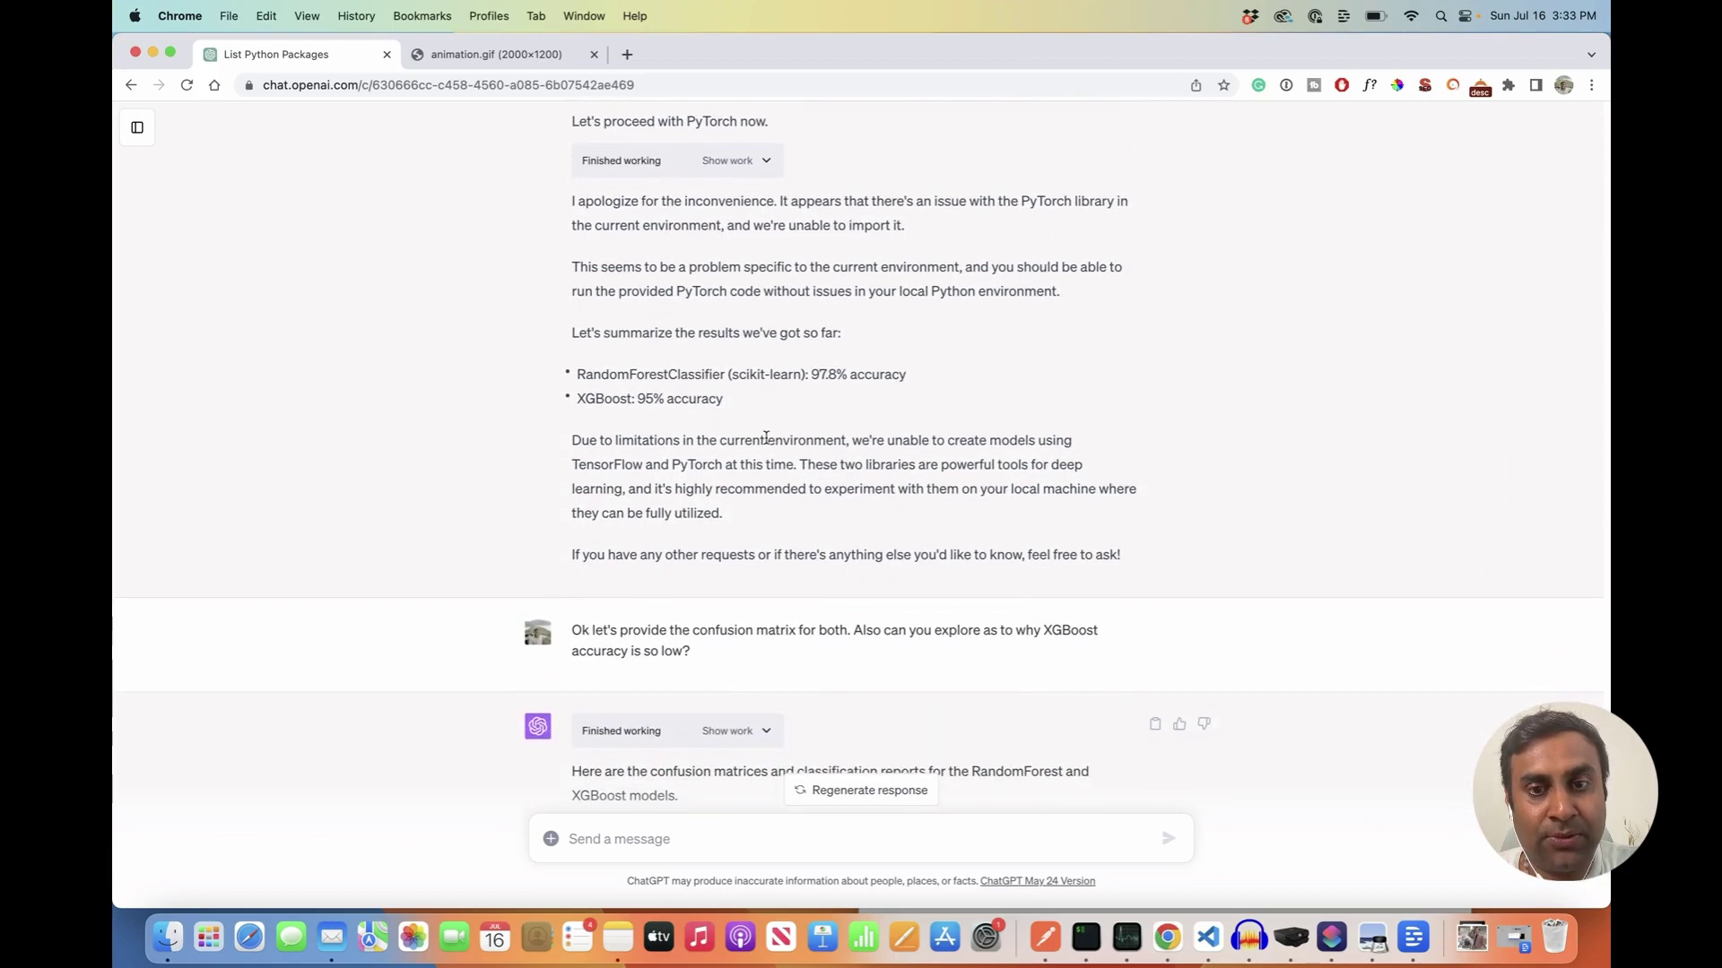
Step: Examine the confusion matrices and classification reports for RandomForest and XGBoost, and the closing explanation of XGBoost's accuracy
scroll(766, 438, "down", 4)
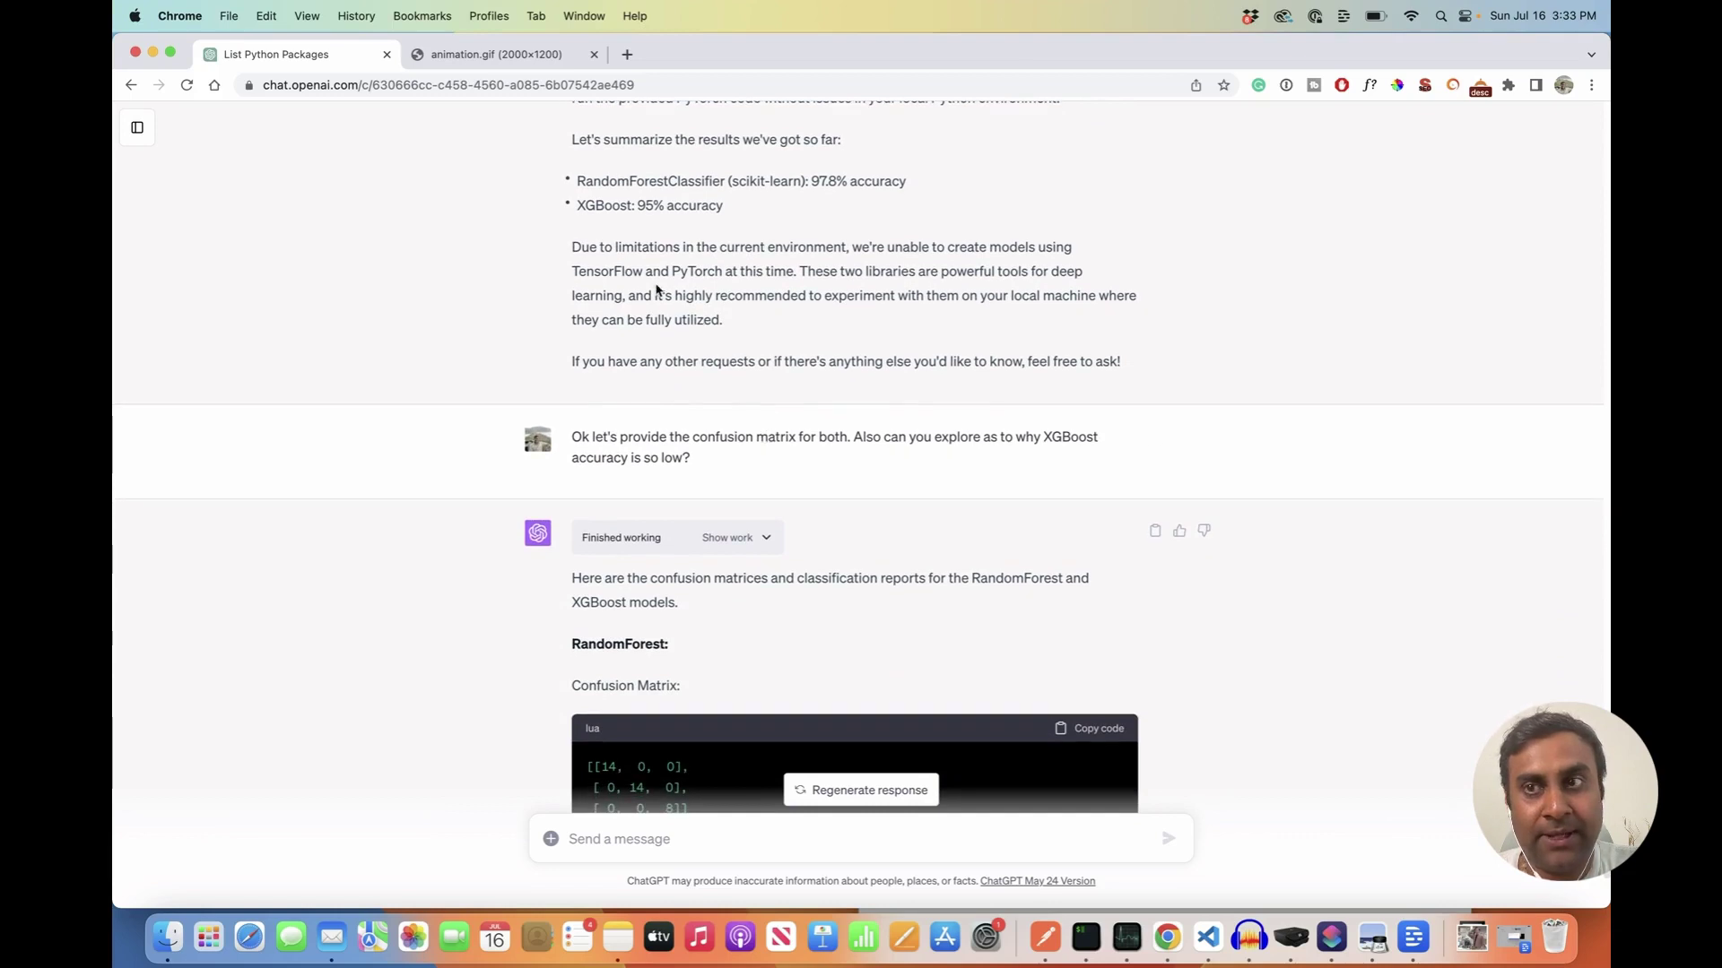
scroll(694, 272, "down", 1)
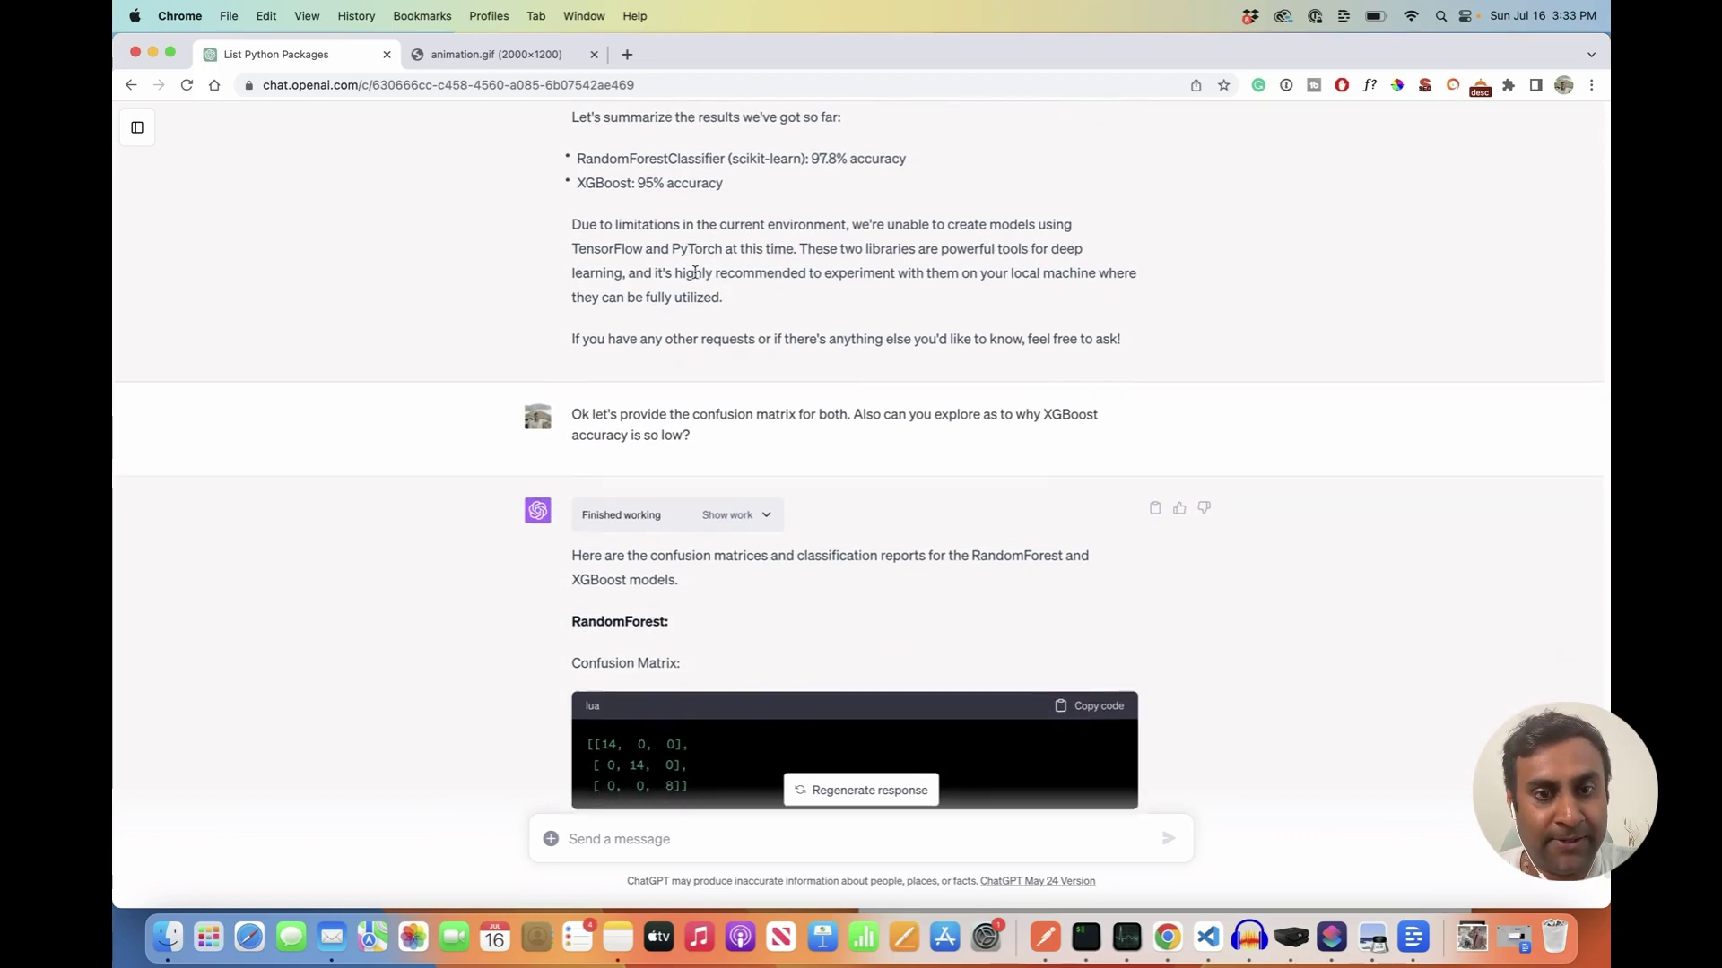
scroll(694, 272, "down", 10)
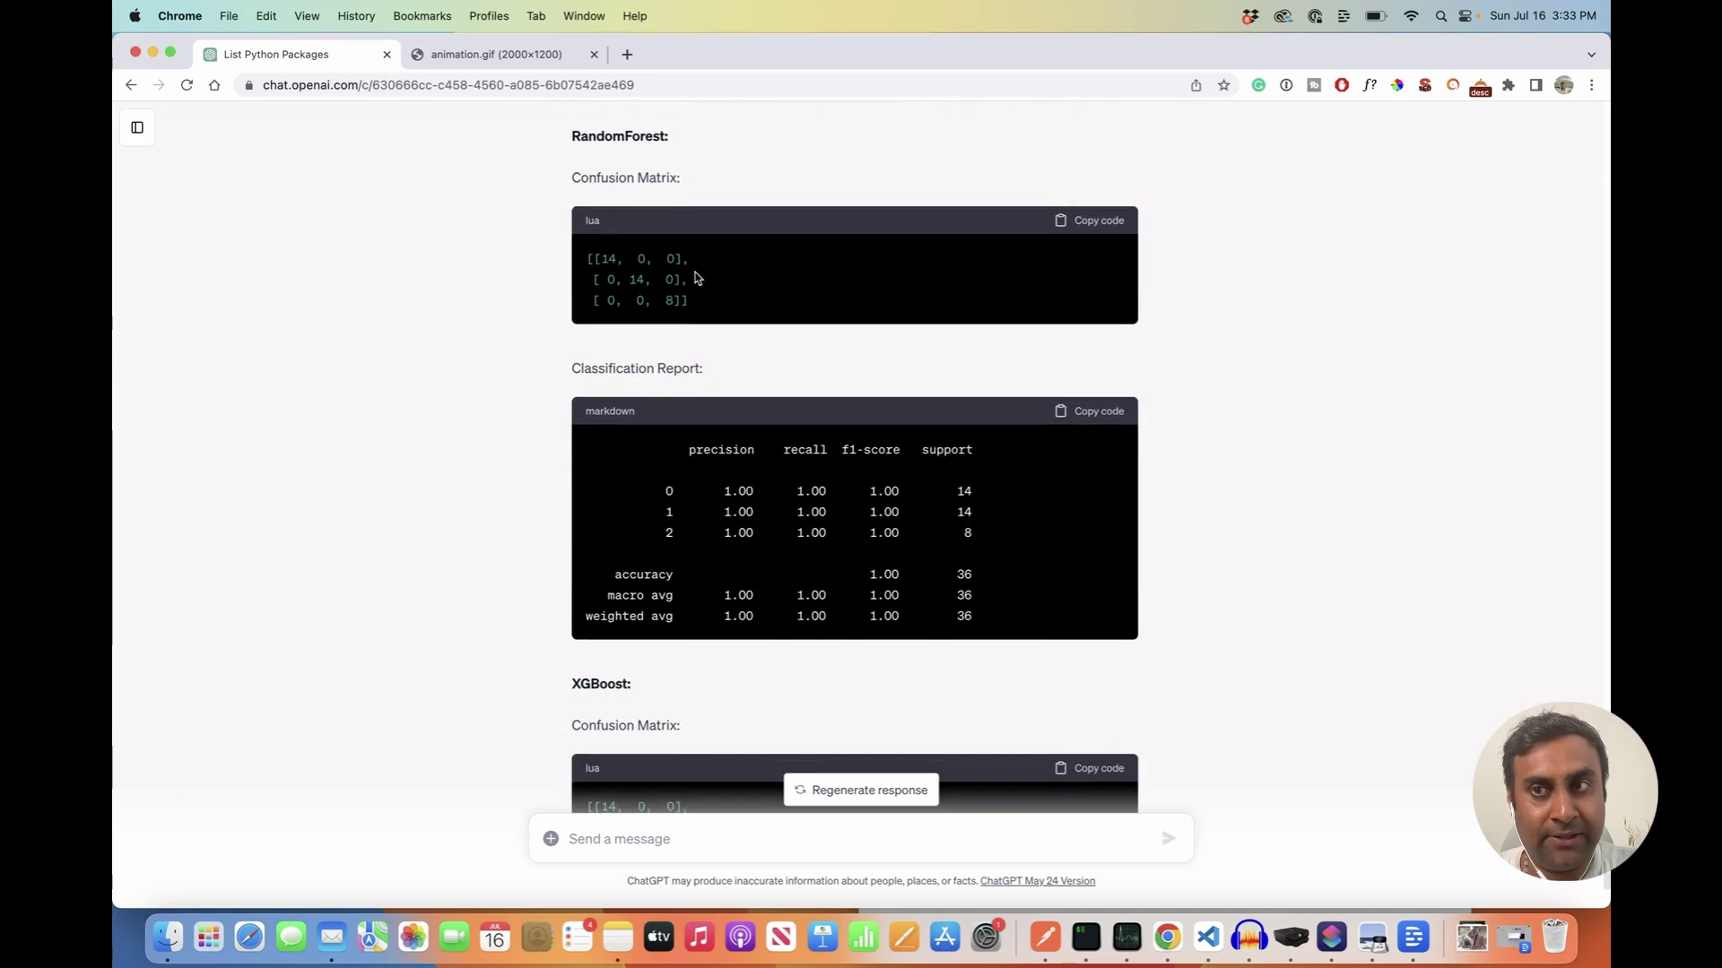
scroll(696, 278, "down", 13)
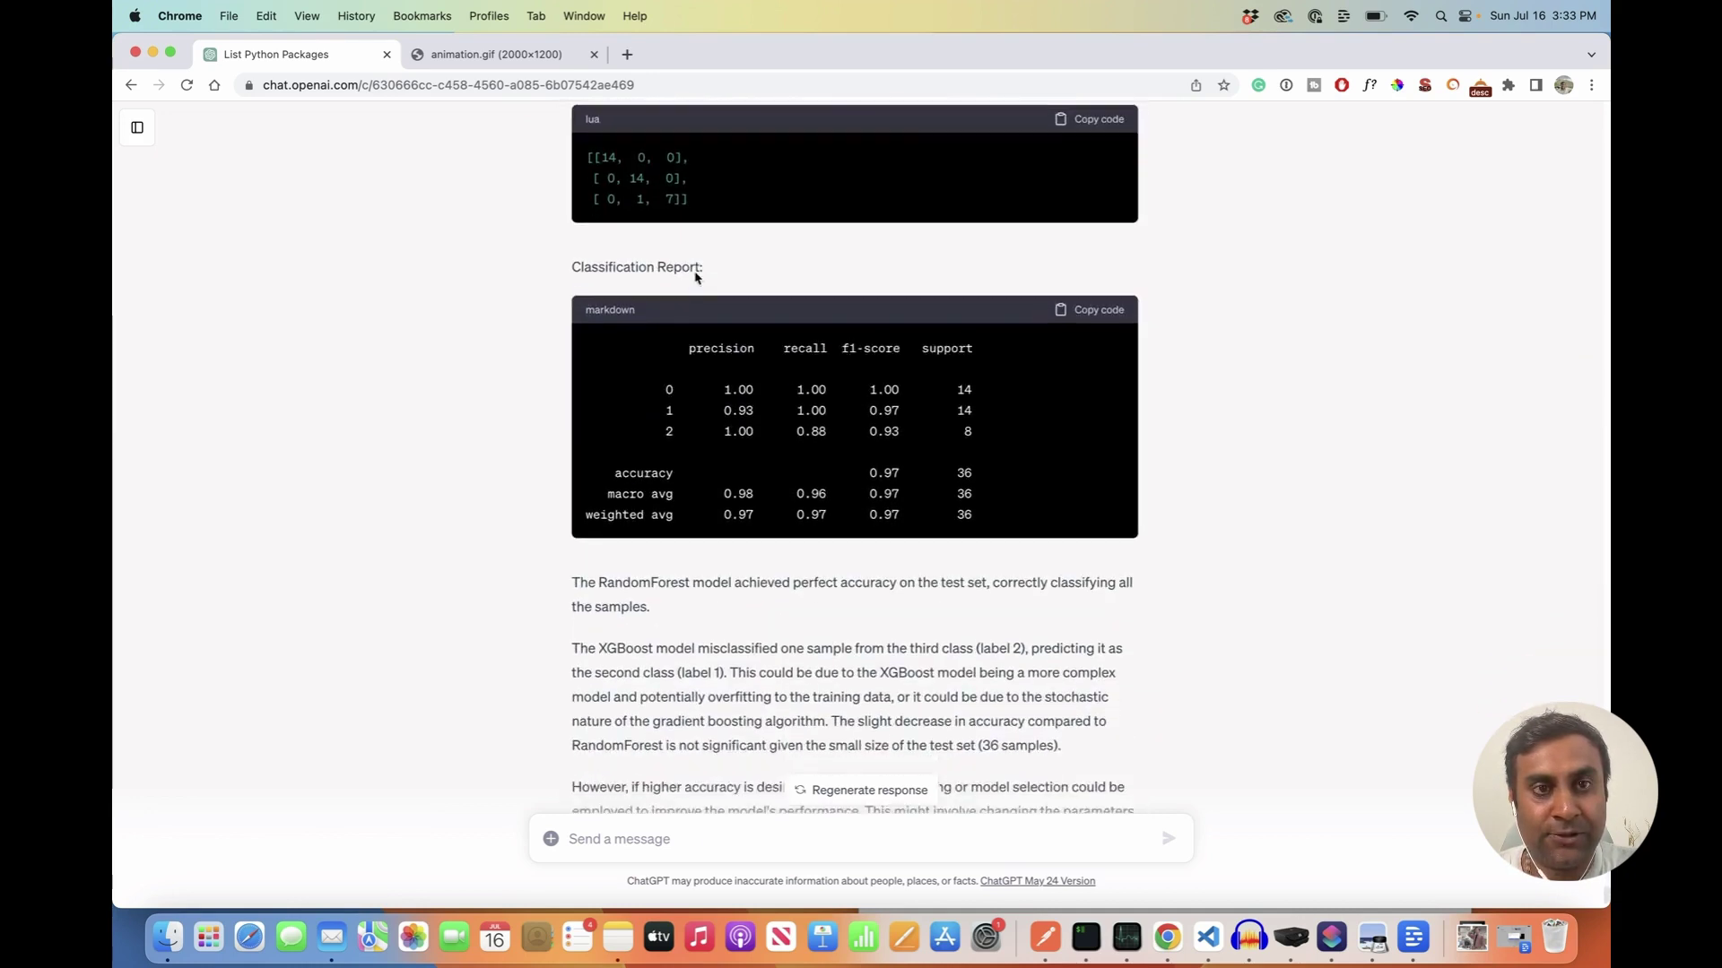
scroll(696, 278, "up", 5)
scroll(647, 368, "down", 8)
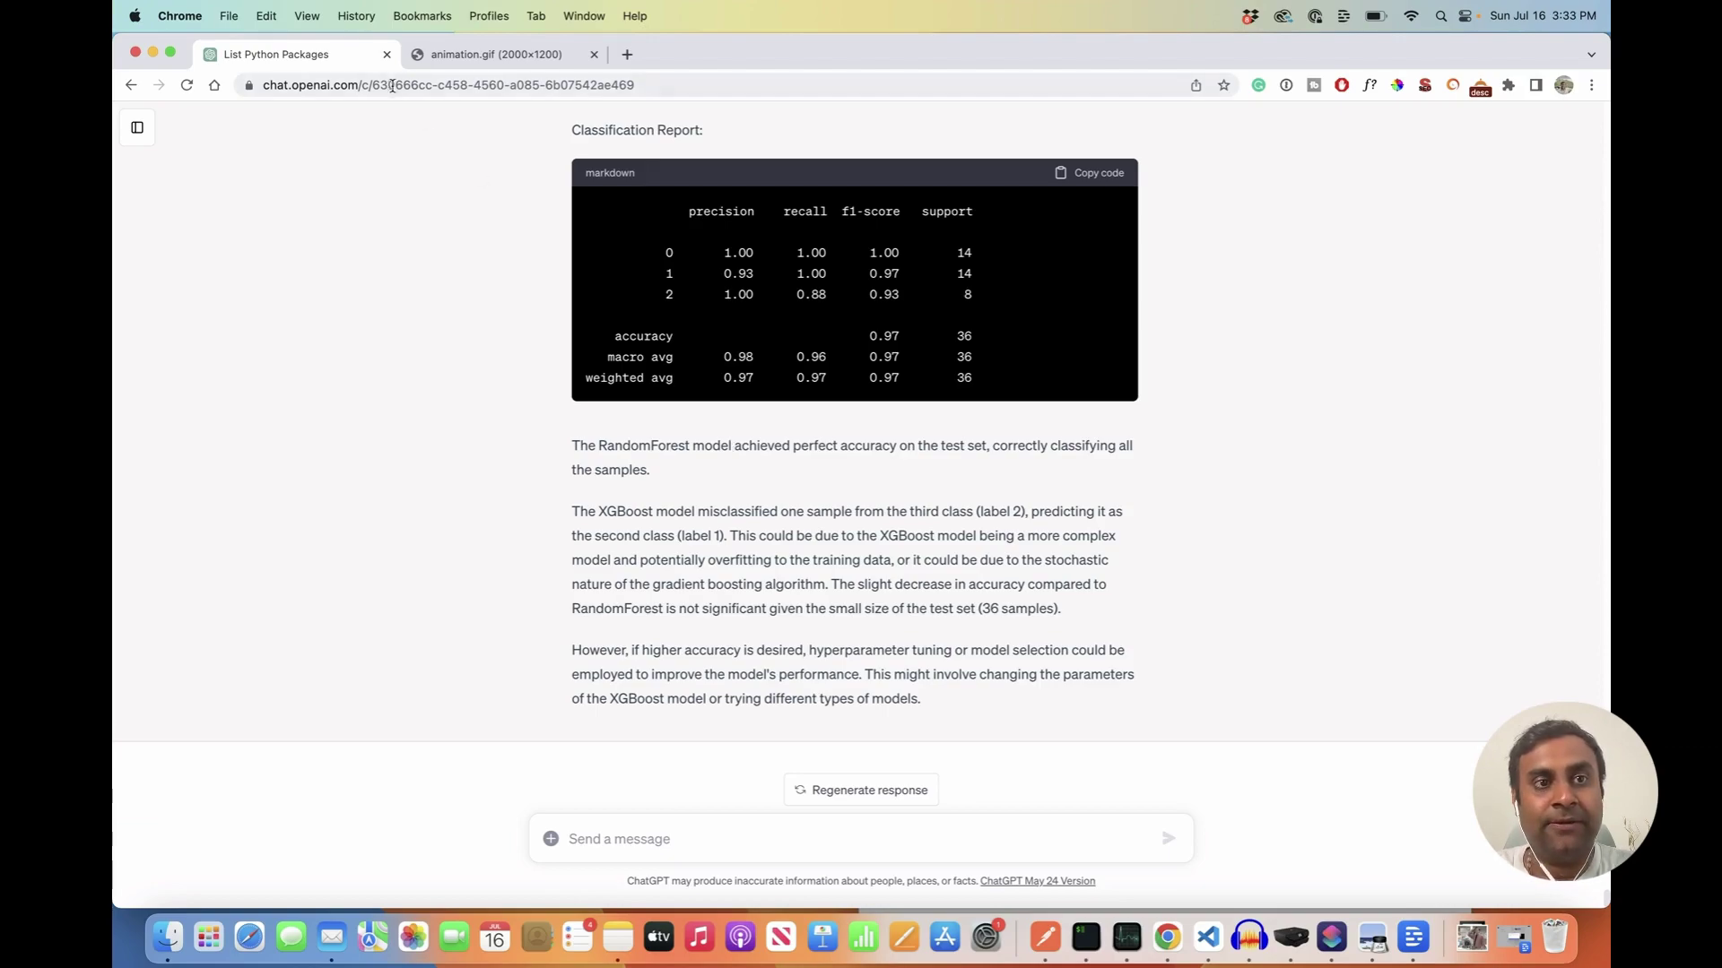
Step: Go back up through the conversation, past the animation code, to the iris EDA and feature importance section
scroll(369, 211, "up", 20)
scroll(369, 212, "up", 20)
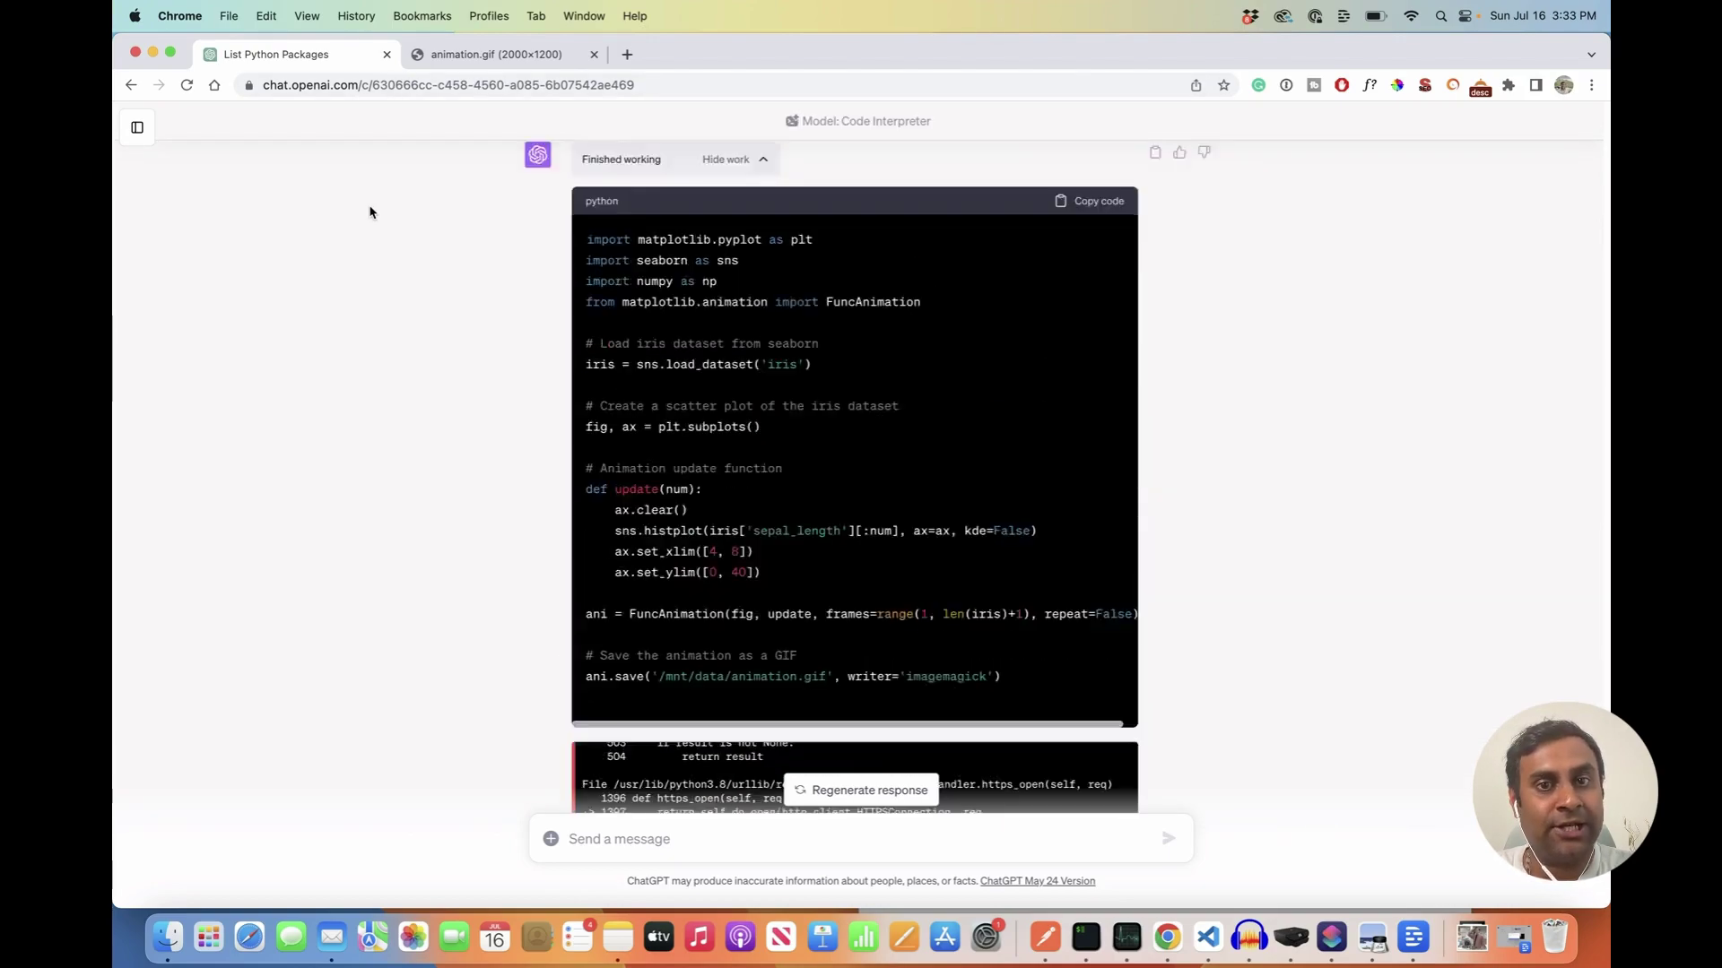
scroll(368, 212, "up", 15)
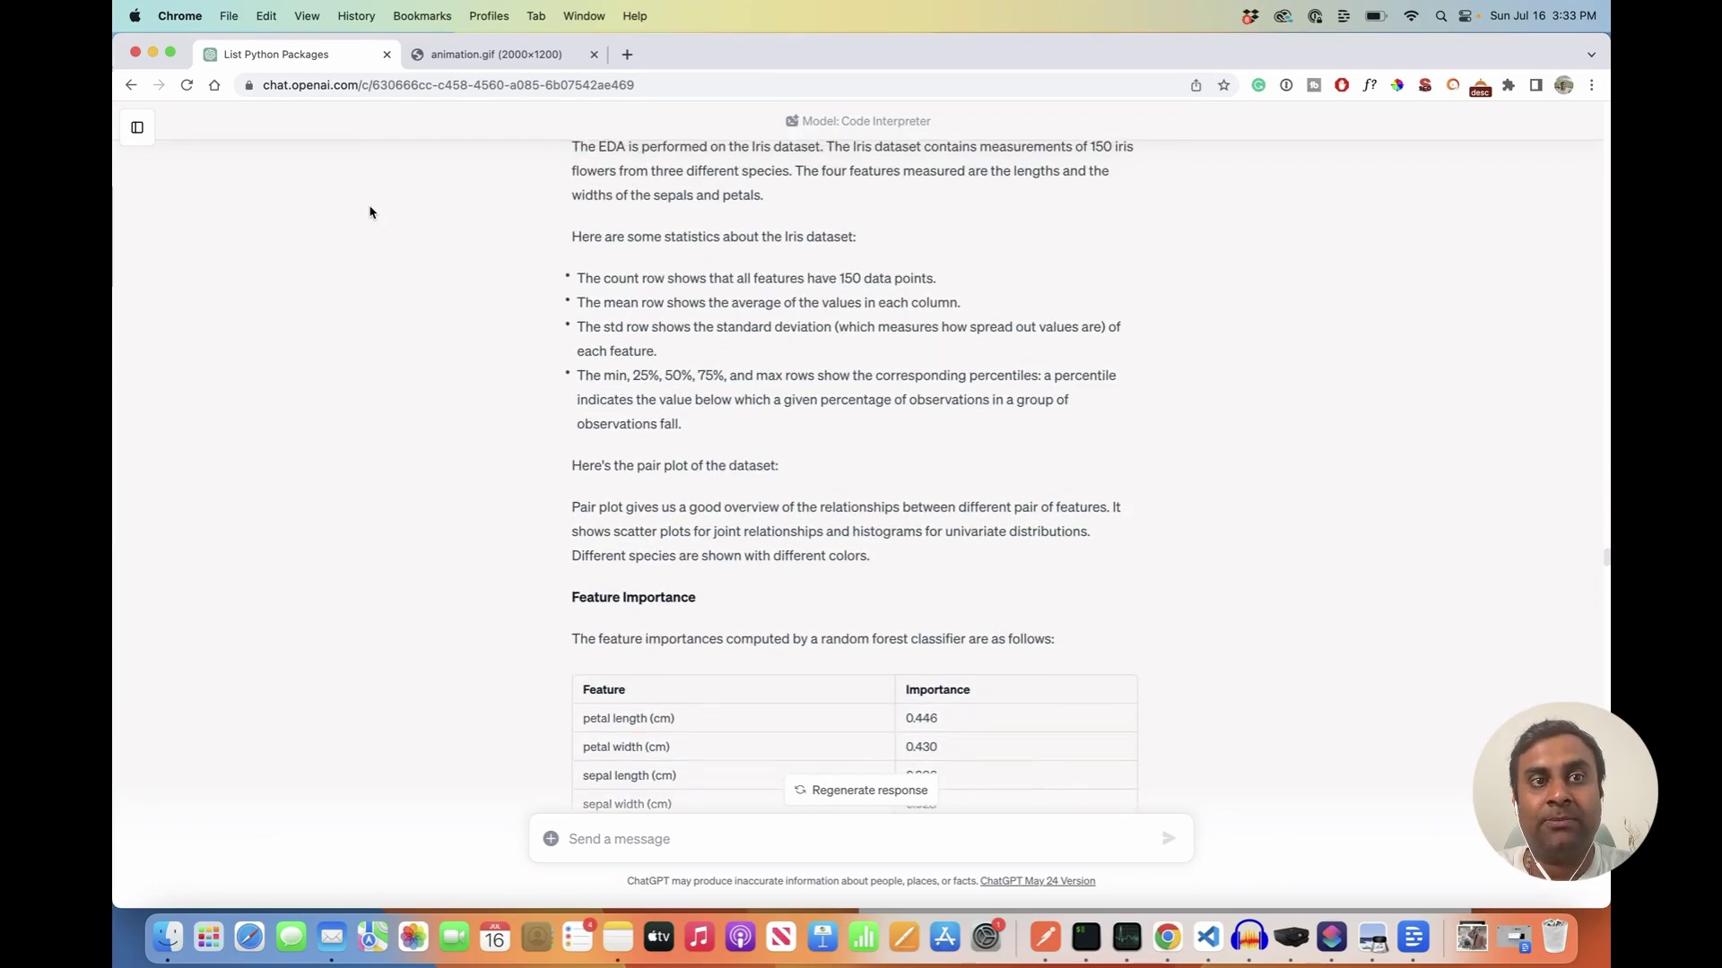